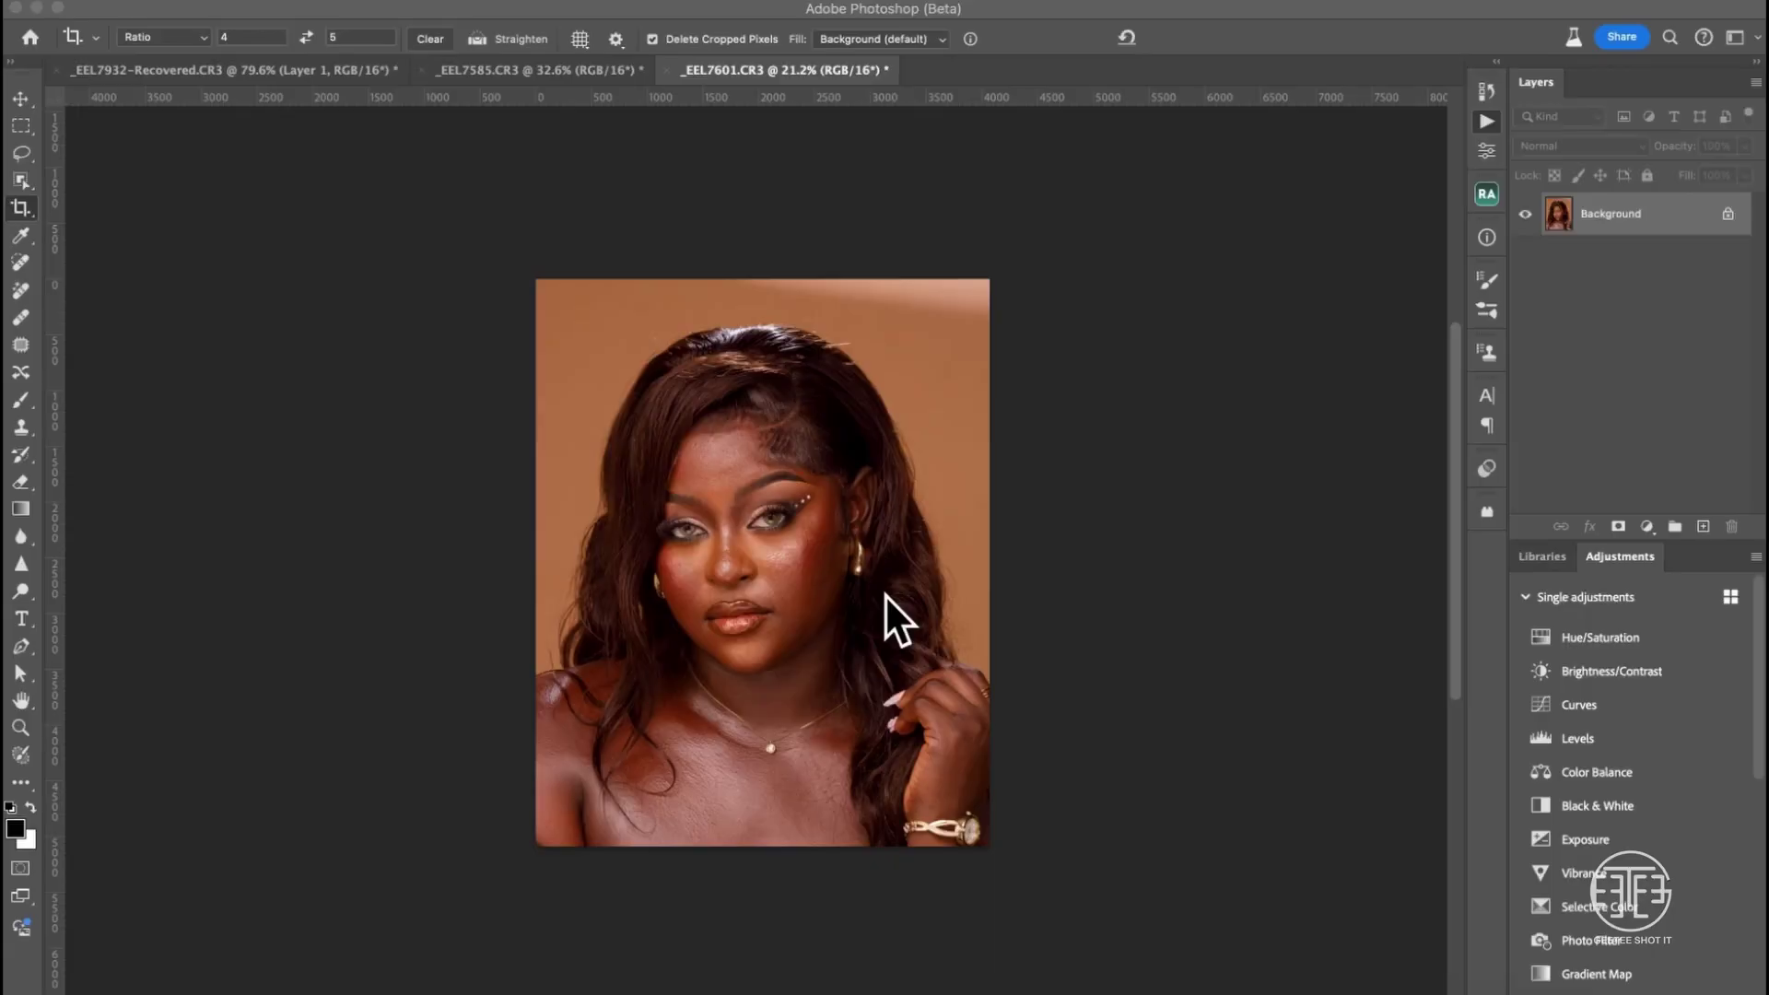
scroll(750, 656, "up", 10)
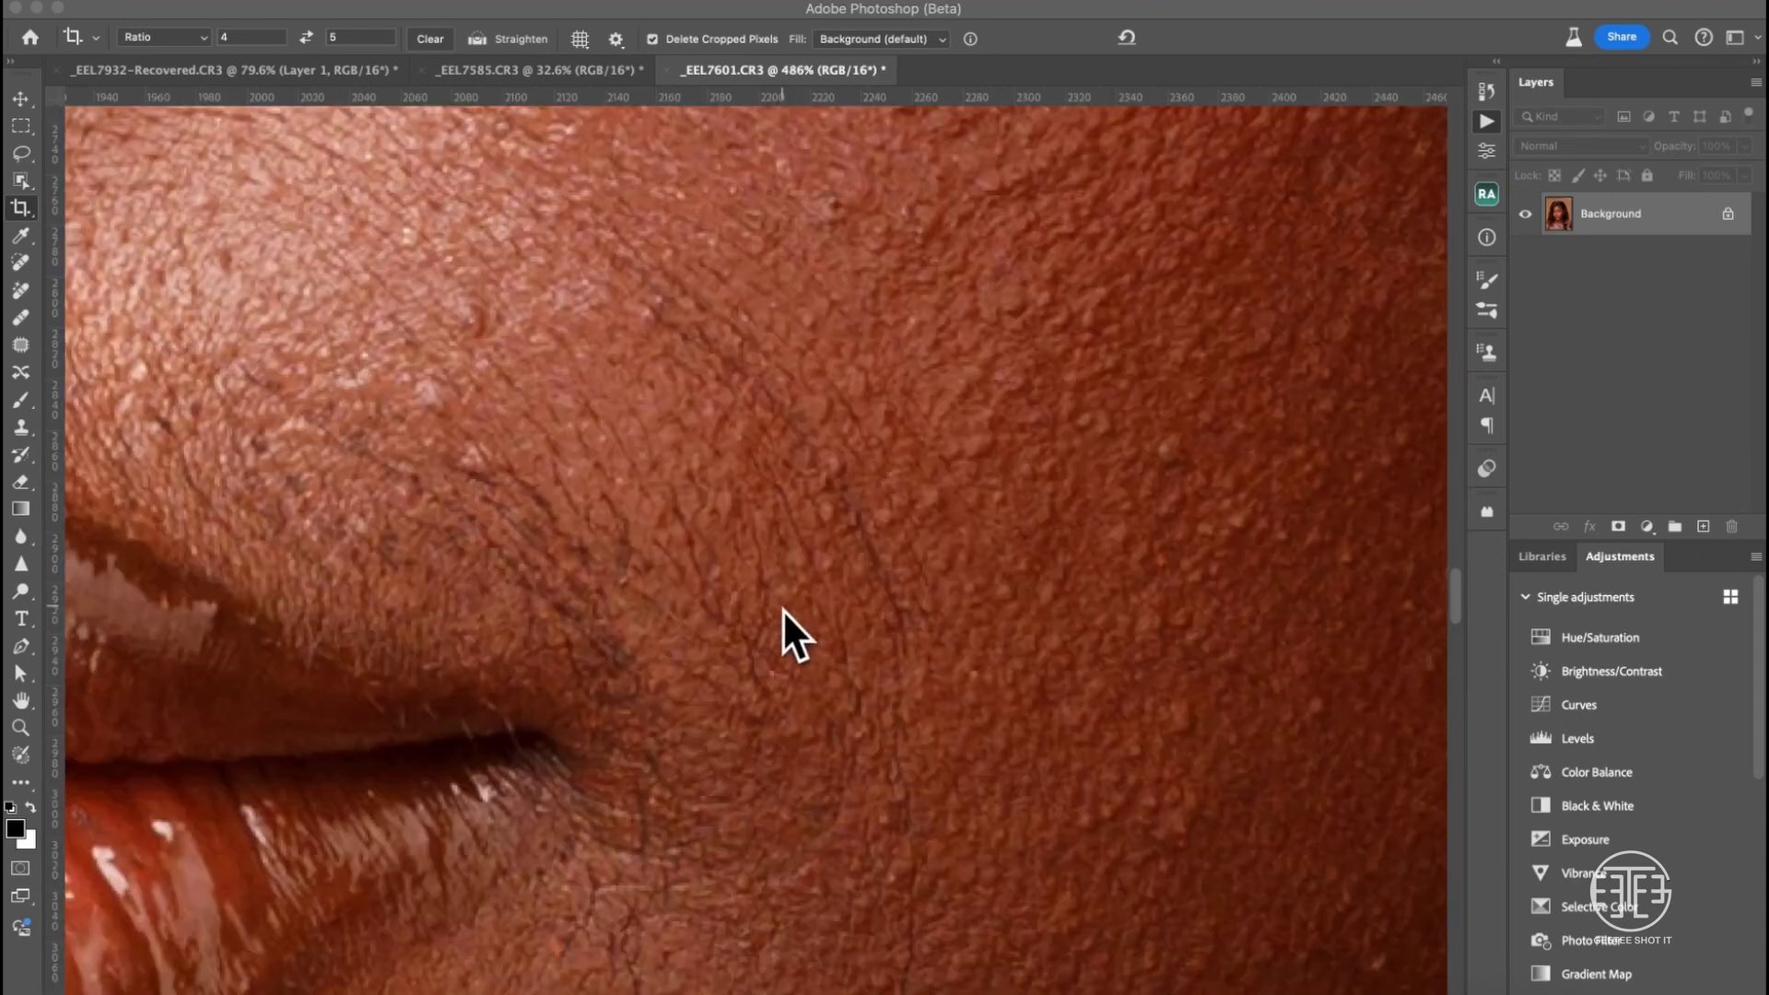
scroll(782, 610, "down", 8)
scroll(782, 610, "up", 5)
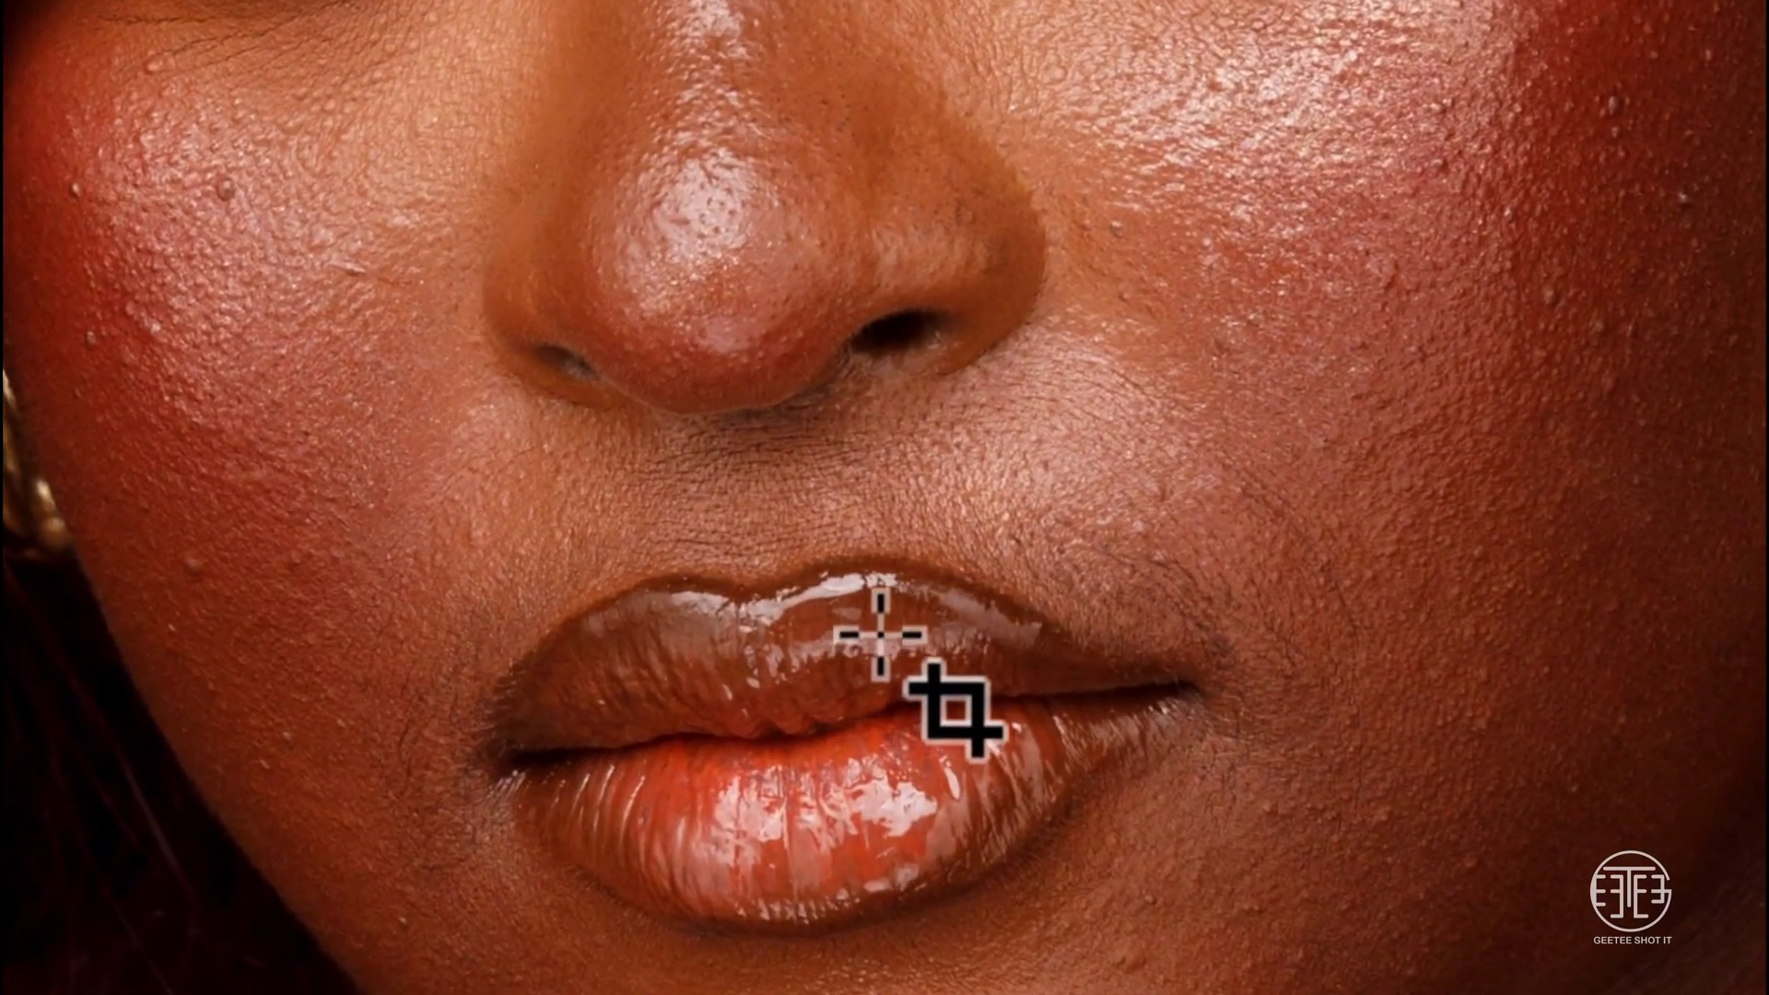
left_click_drag(932, 462, 955, 909)
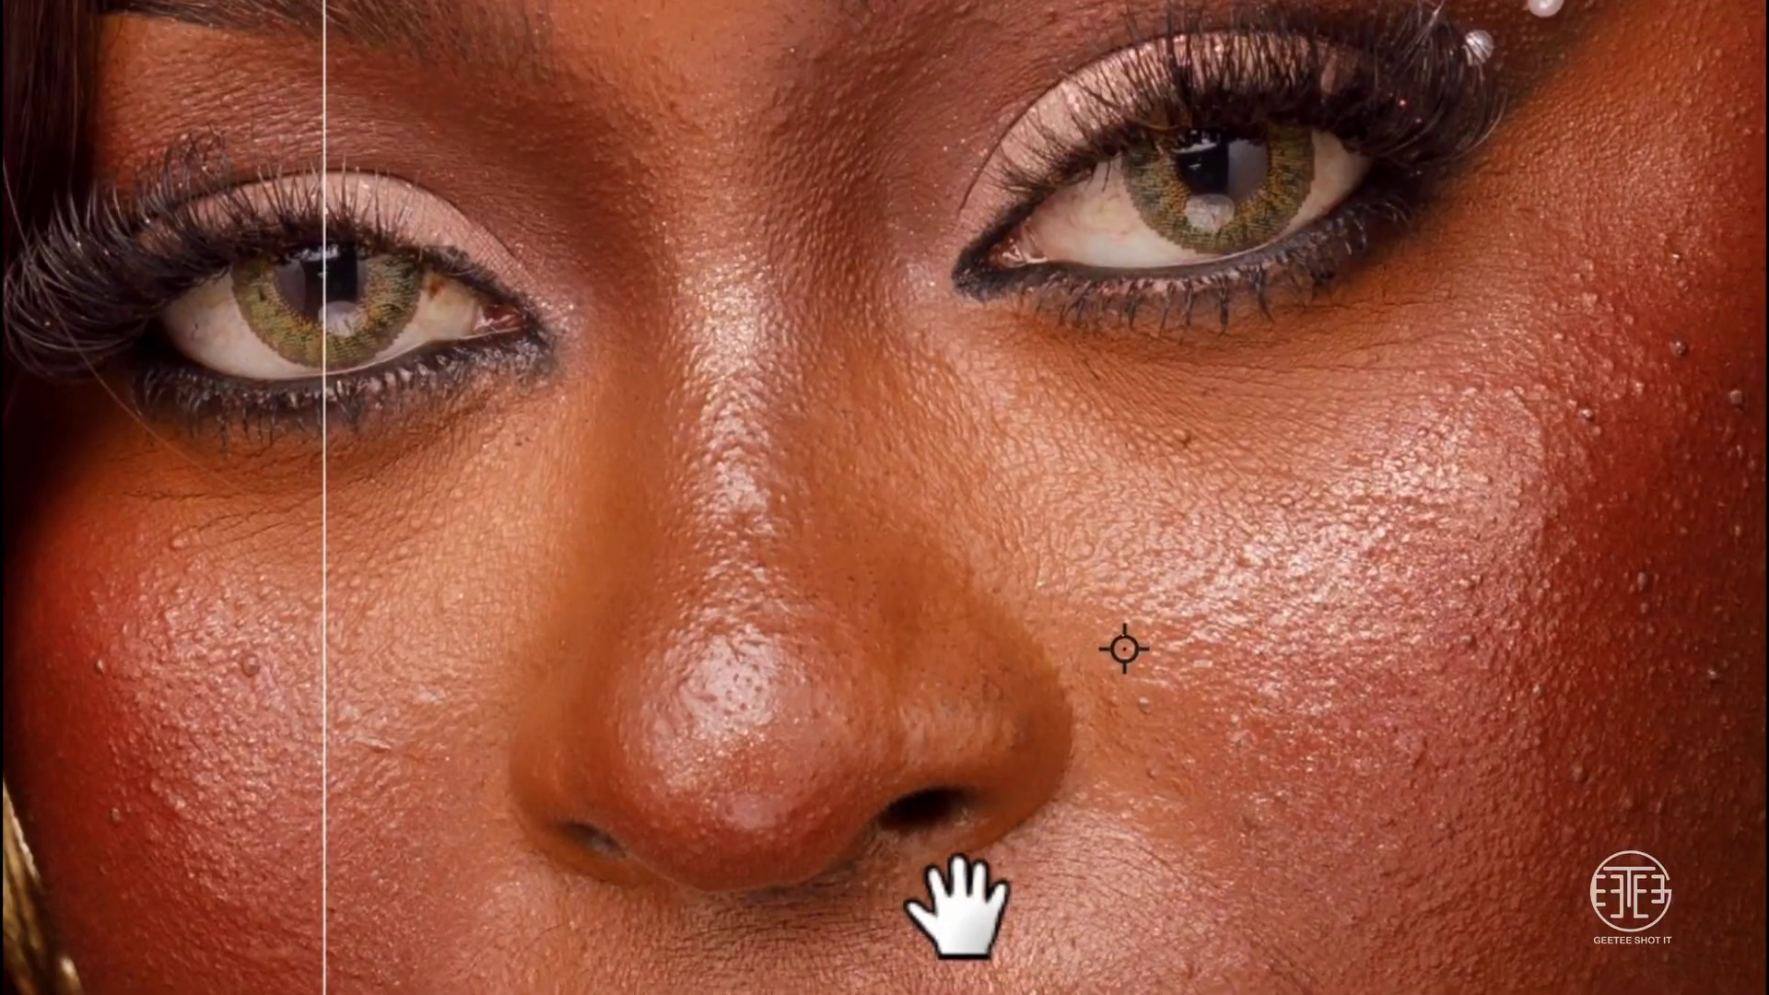
left_click_drag(885, 387, 894, 489)
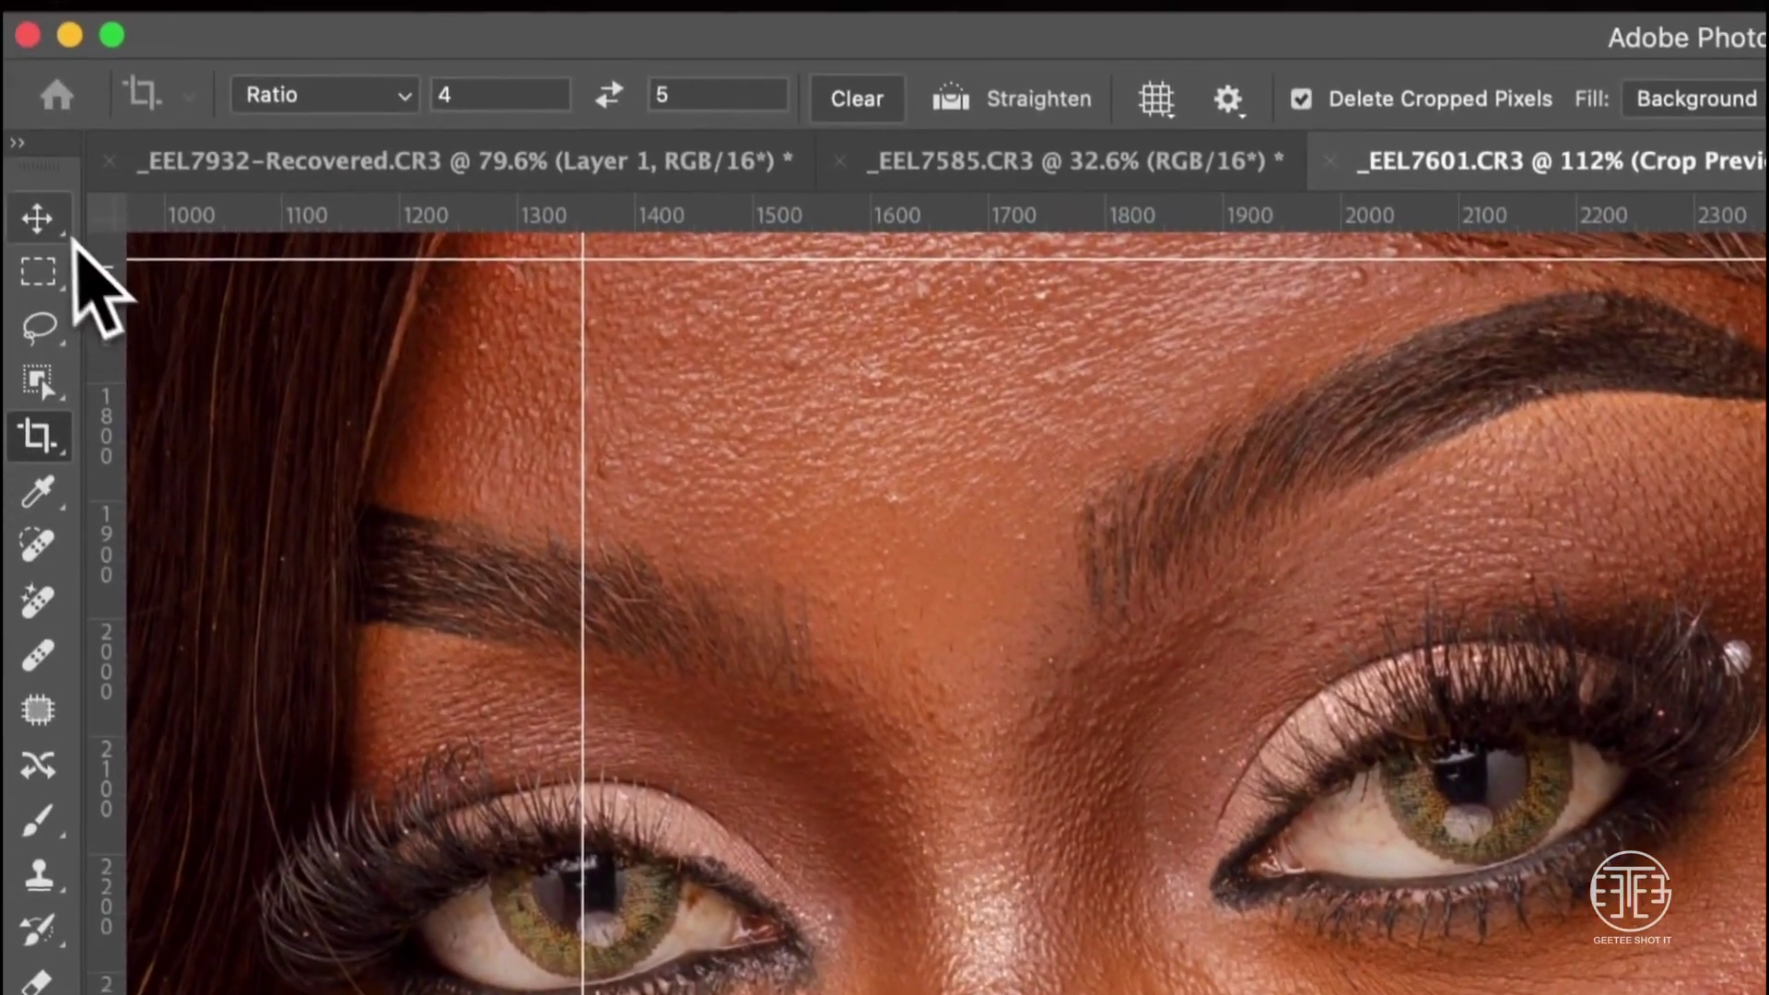
left_click(36, 220)
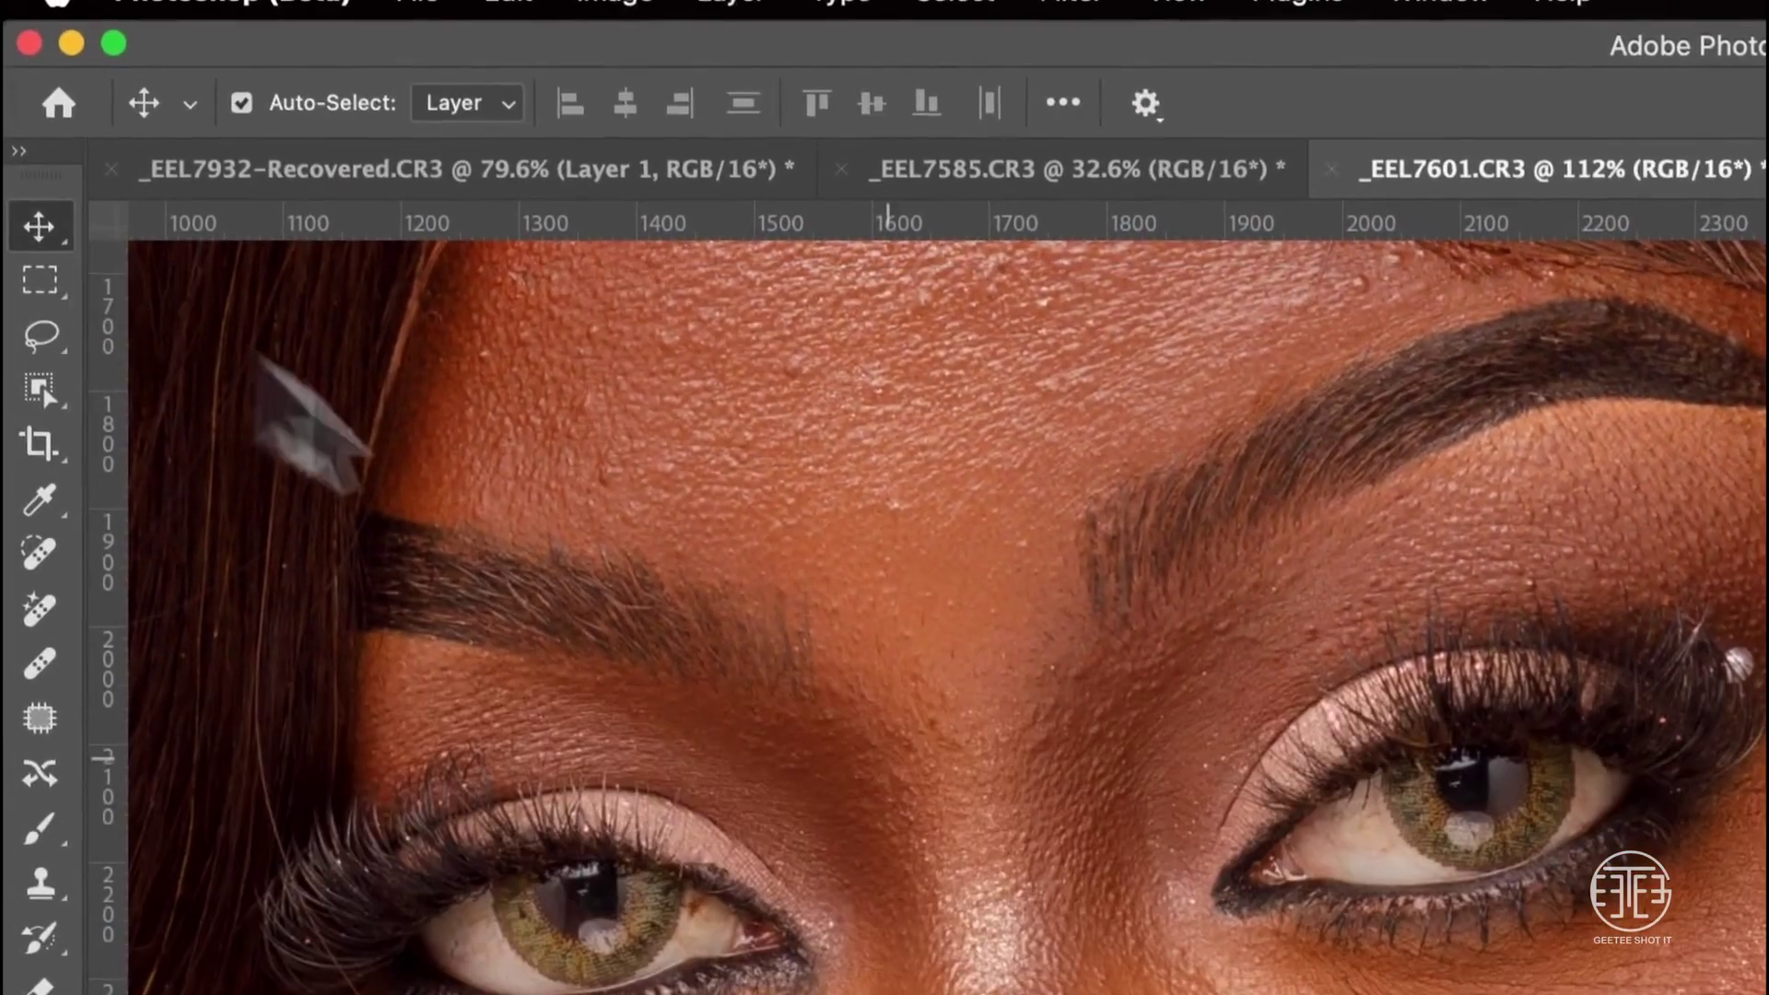
left_click_drag(913, 612, 928, 861)
left_click_drag(805, 443, 805, 363)
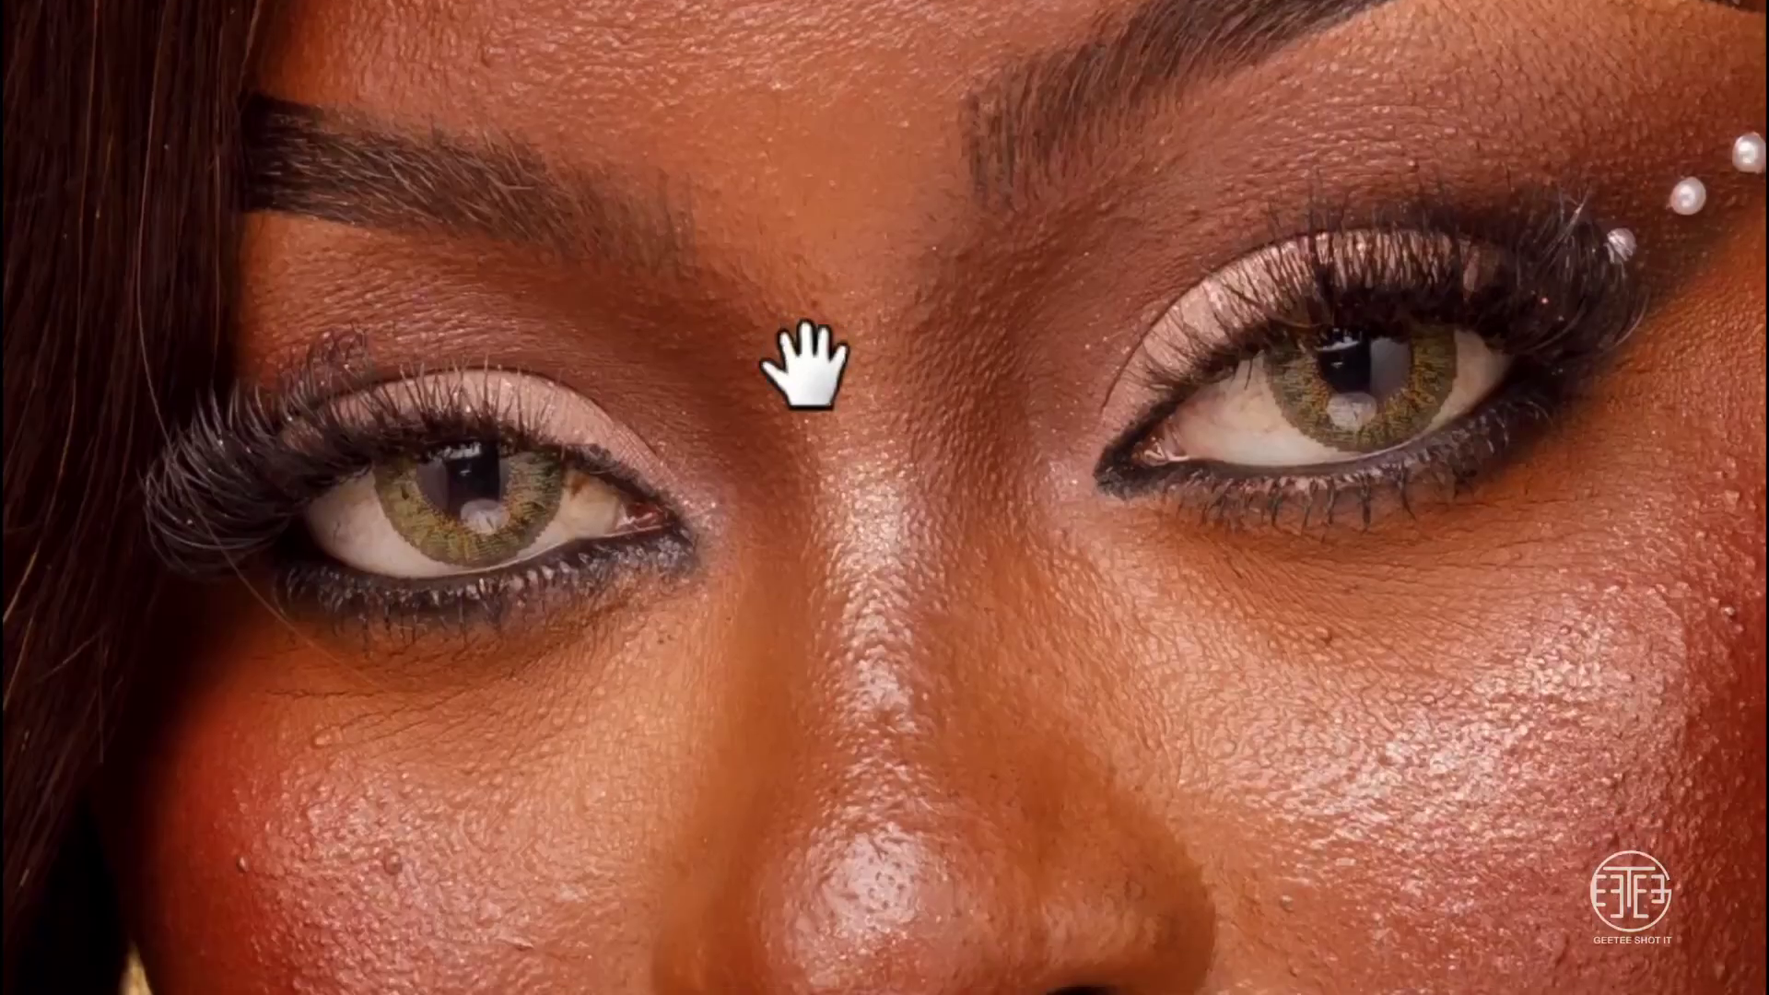
scroll(894, 714, "down", 10)
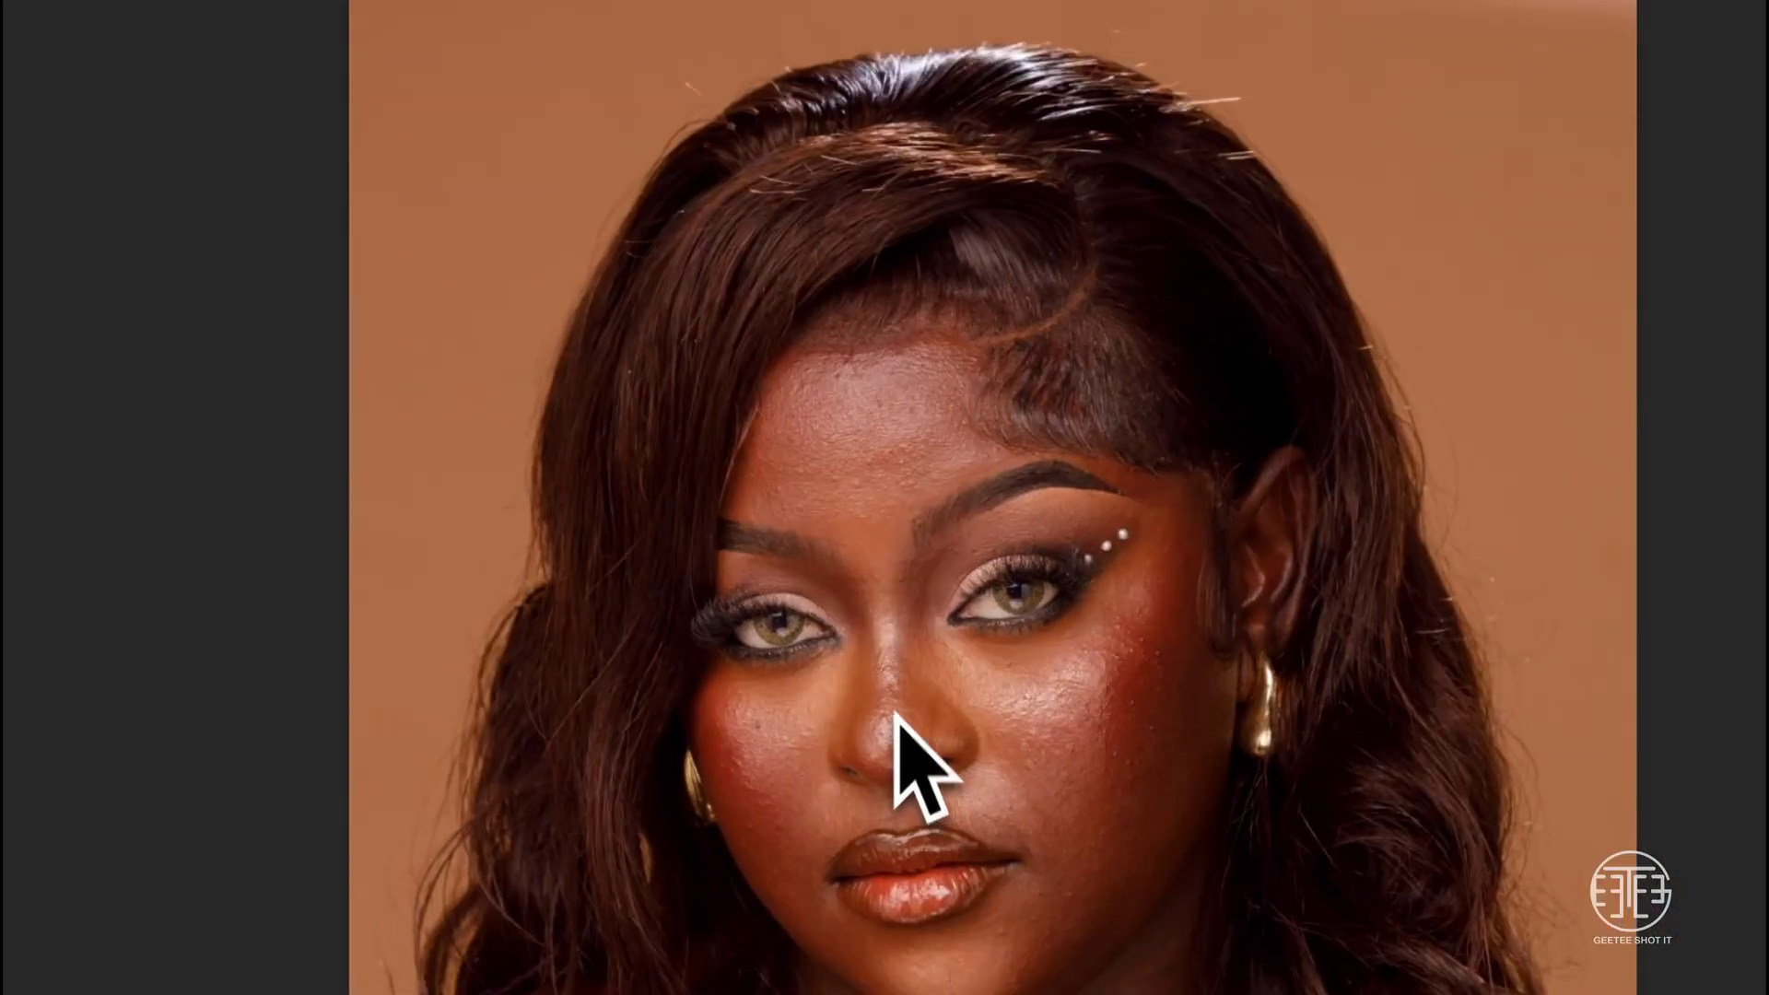
left_click_drag(912, 491, 995, 627)
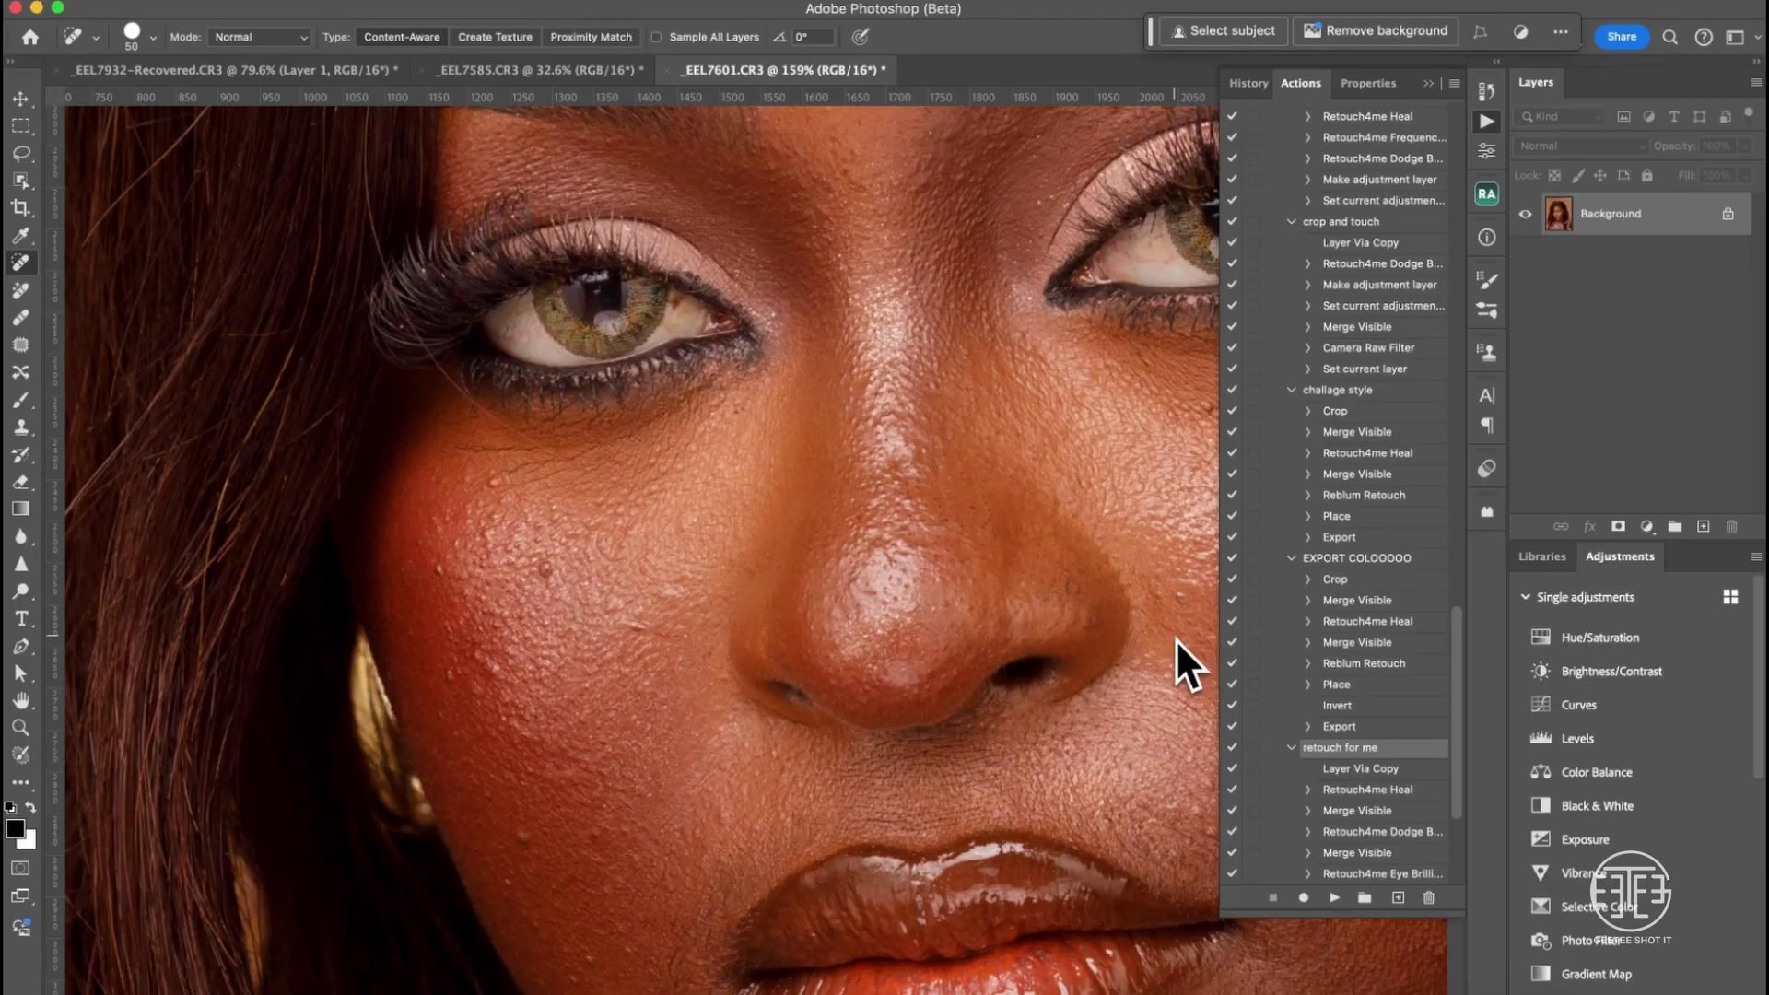
- Duplicate the portrait to Layer 1 and open it in Reblum Retouch, previewing the Natural style
key("super+j")
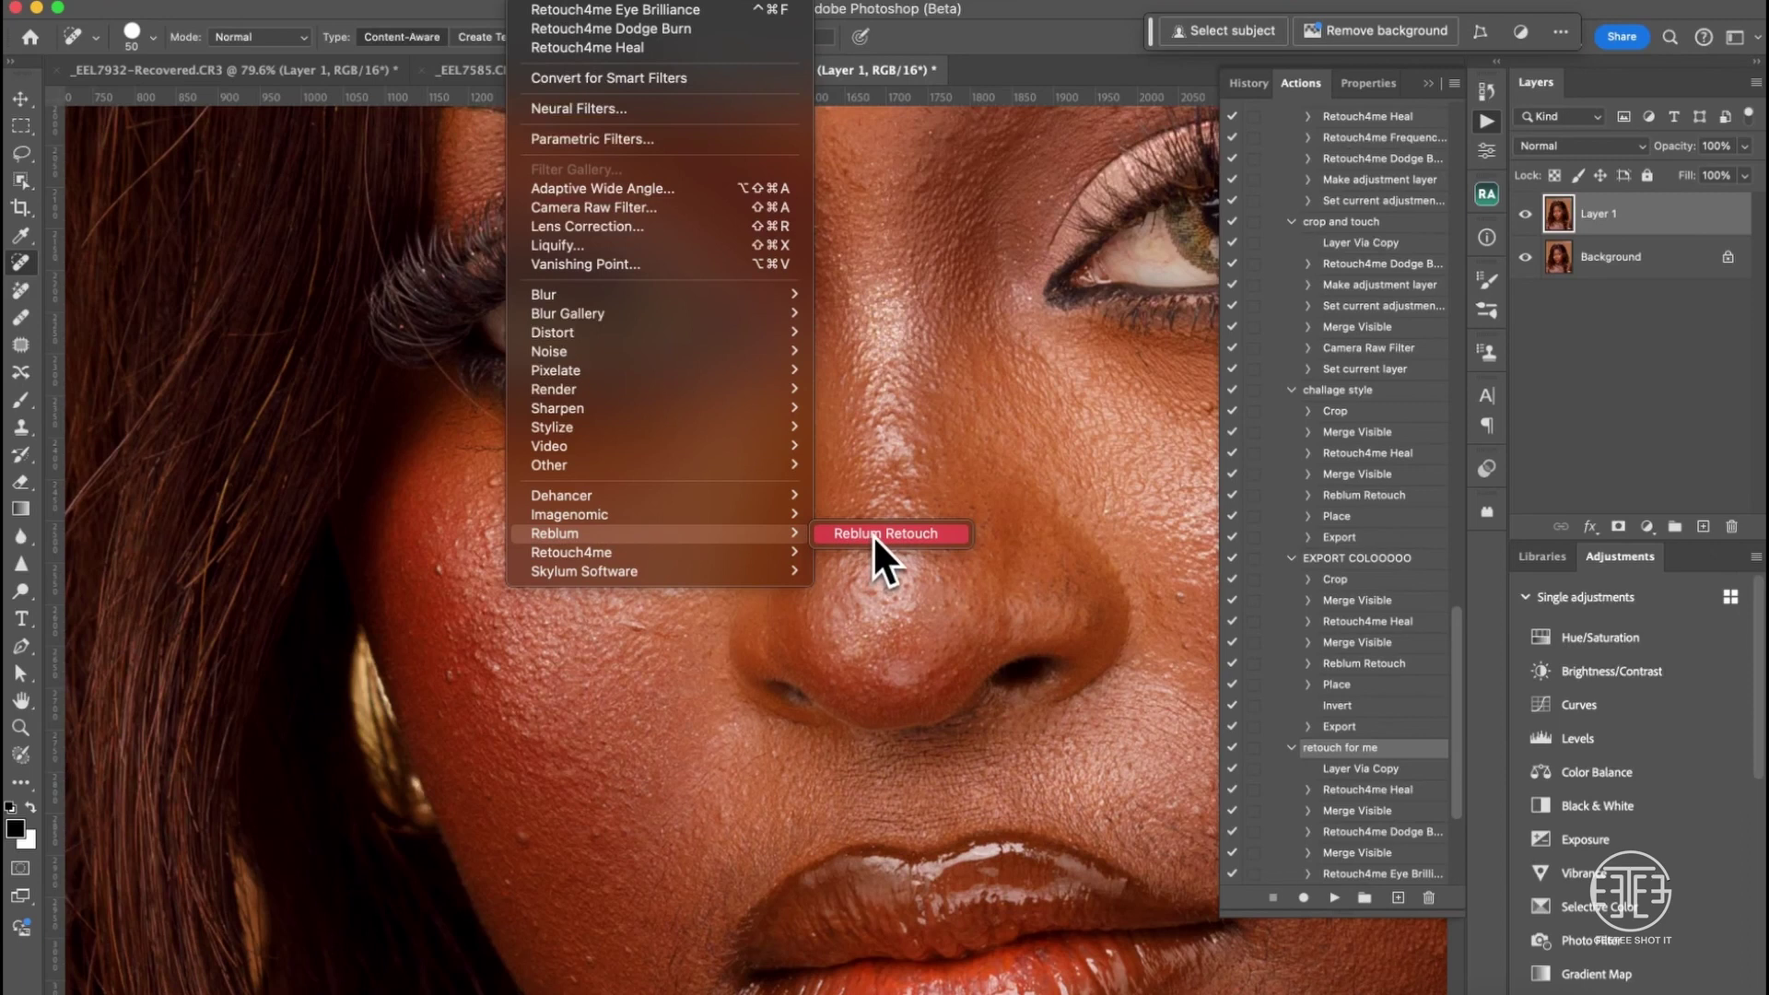
left_click(872, 535)
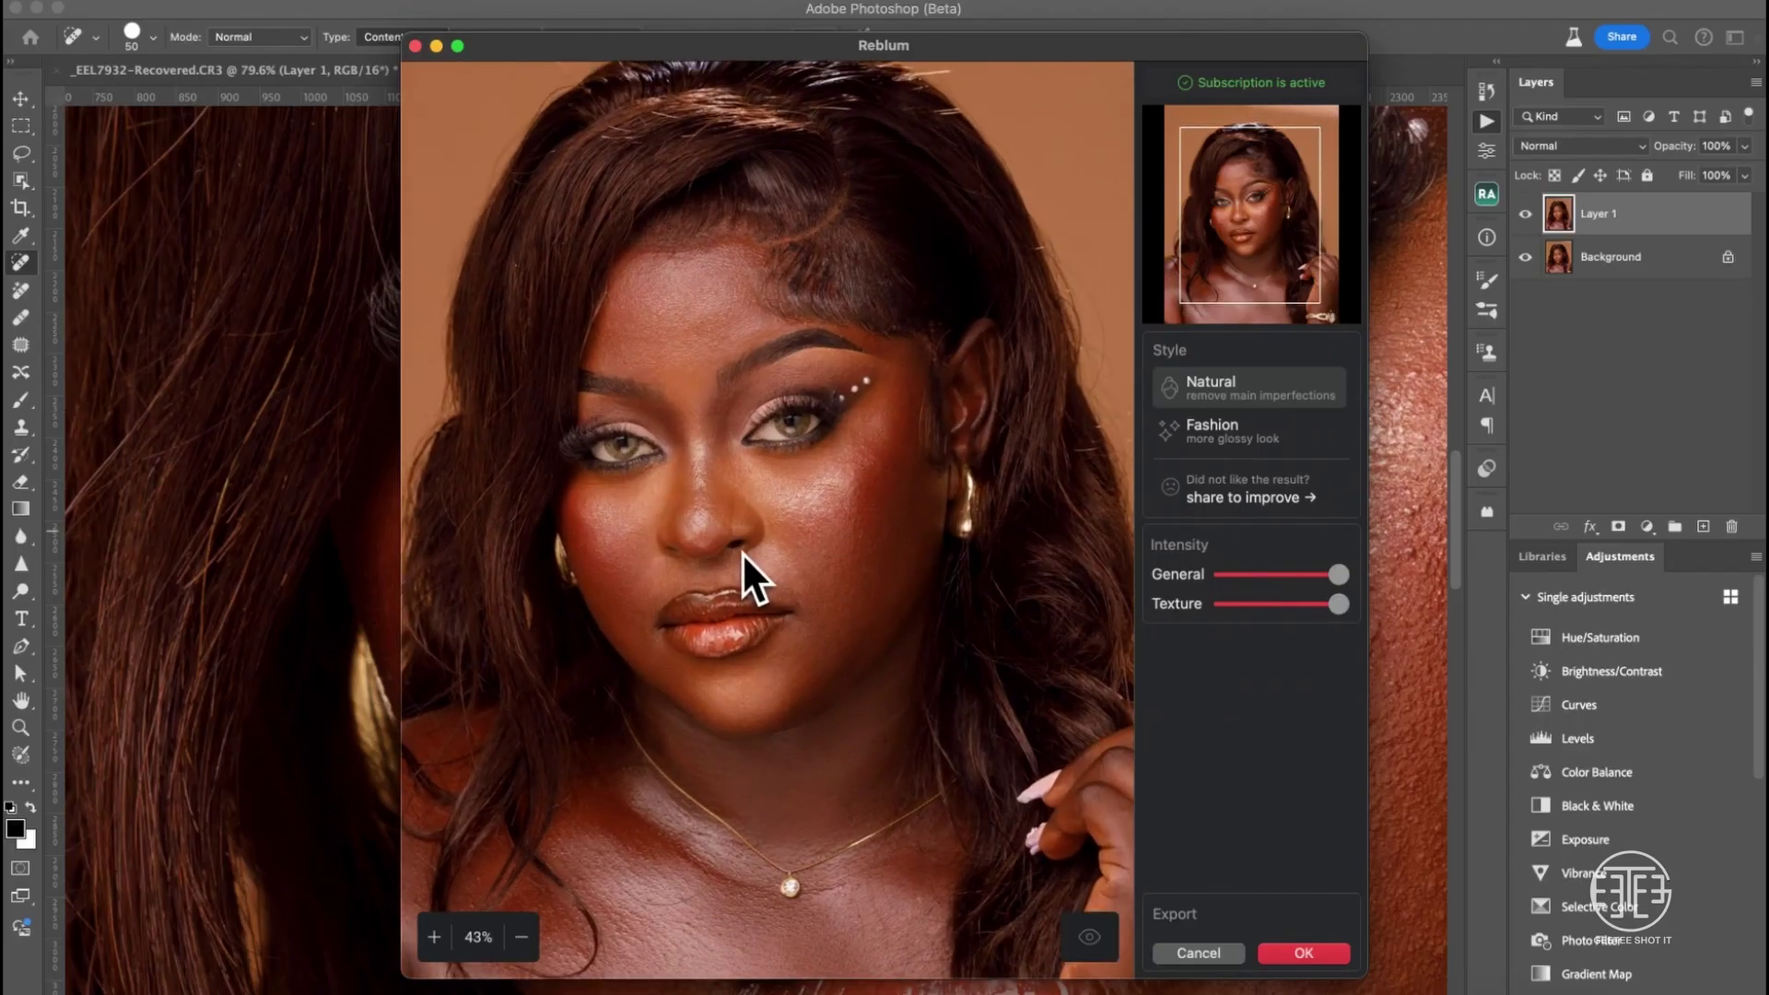
scroll(743, 551, "up", 5)
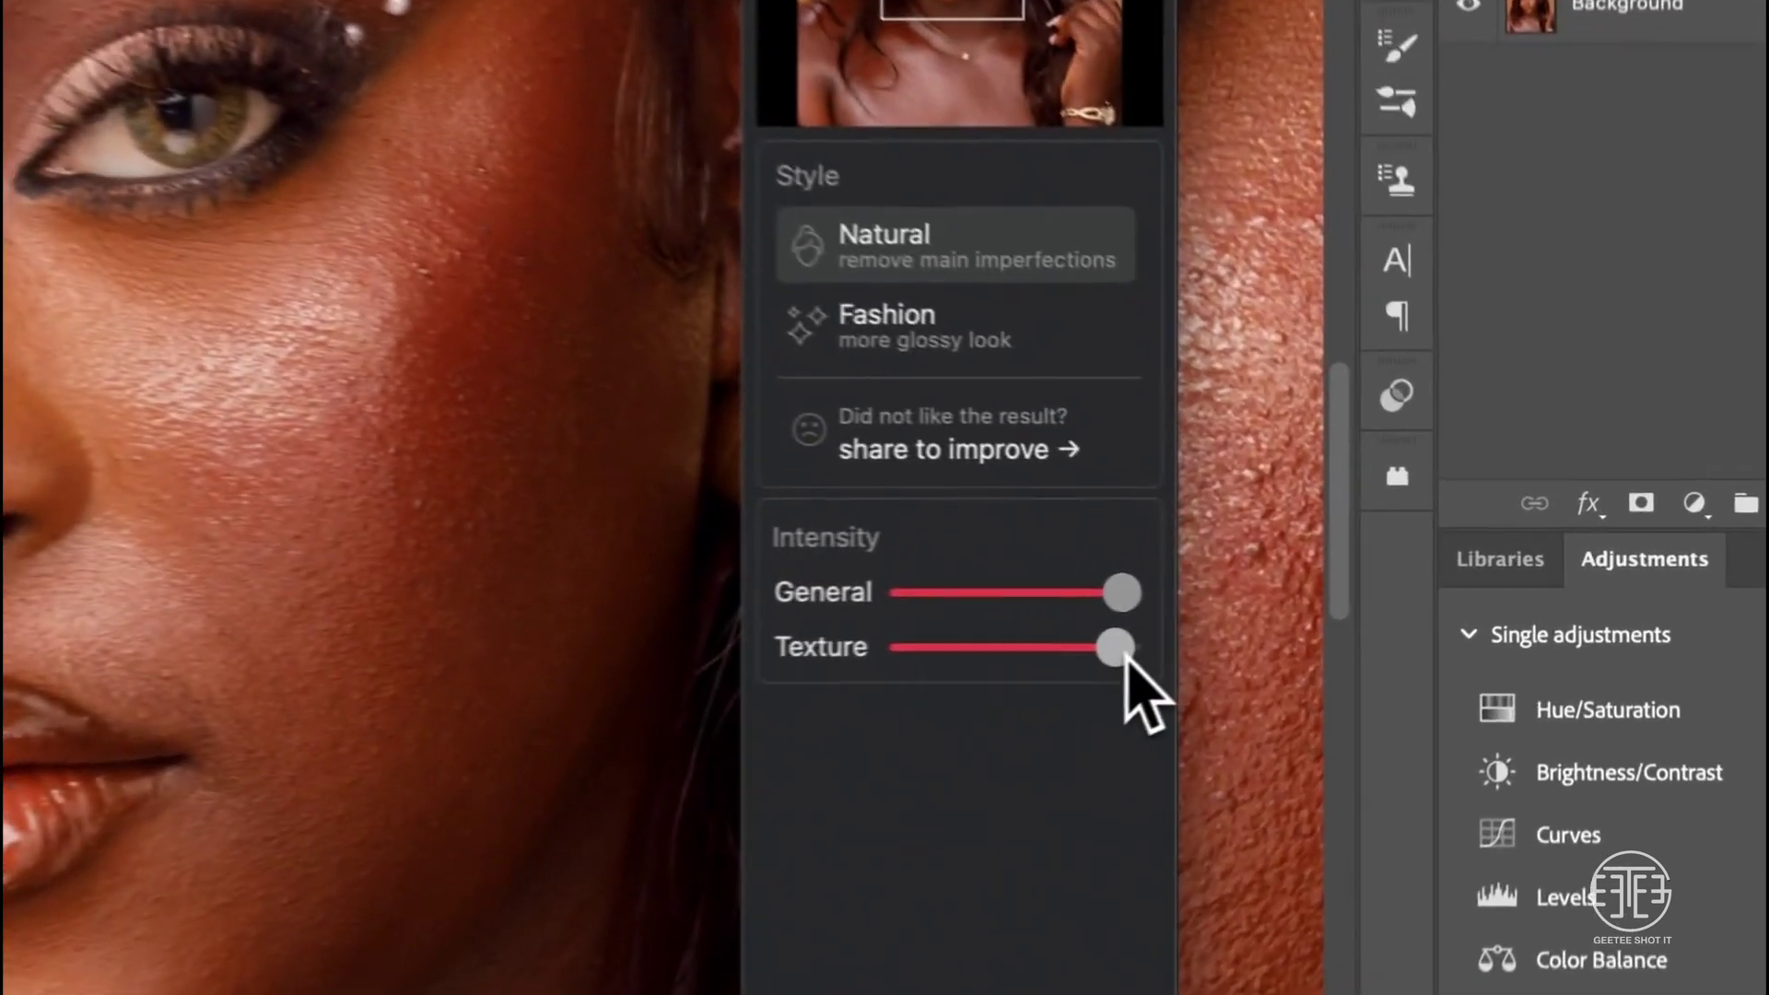
- Apply Reblum's Natural retouch to Layer 1 with the Texture intensity raised to maximum
left_click_drag(1338, 610, 1239, 611)
left_click_drag(889, 670, 793, 675)
scroll(481, 329, "up", 4)
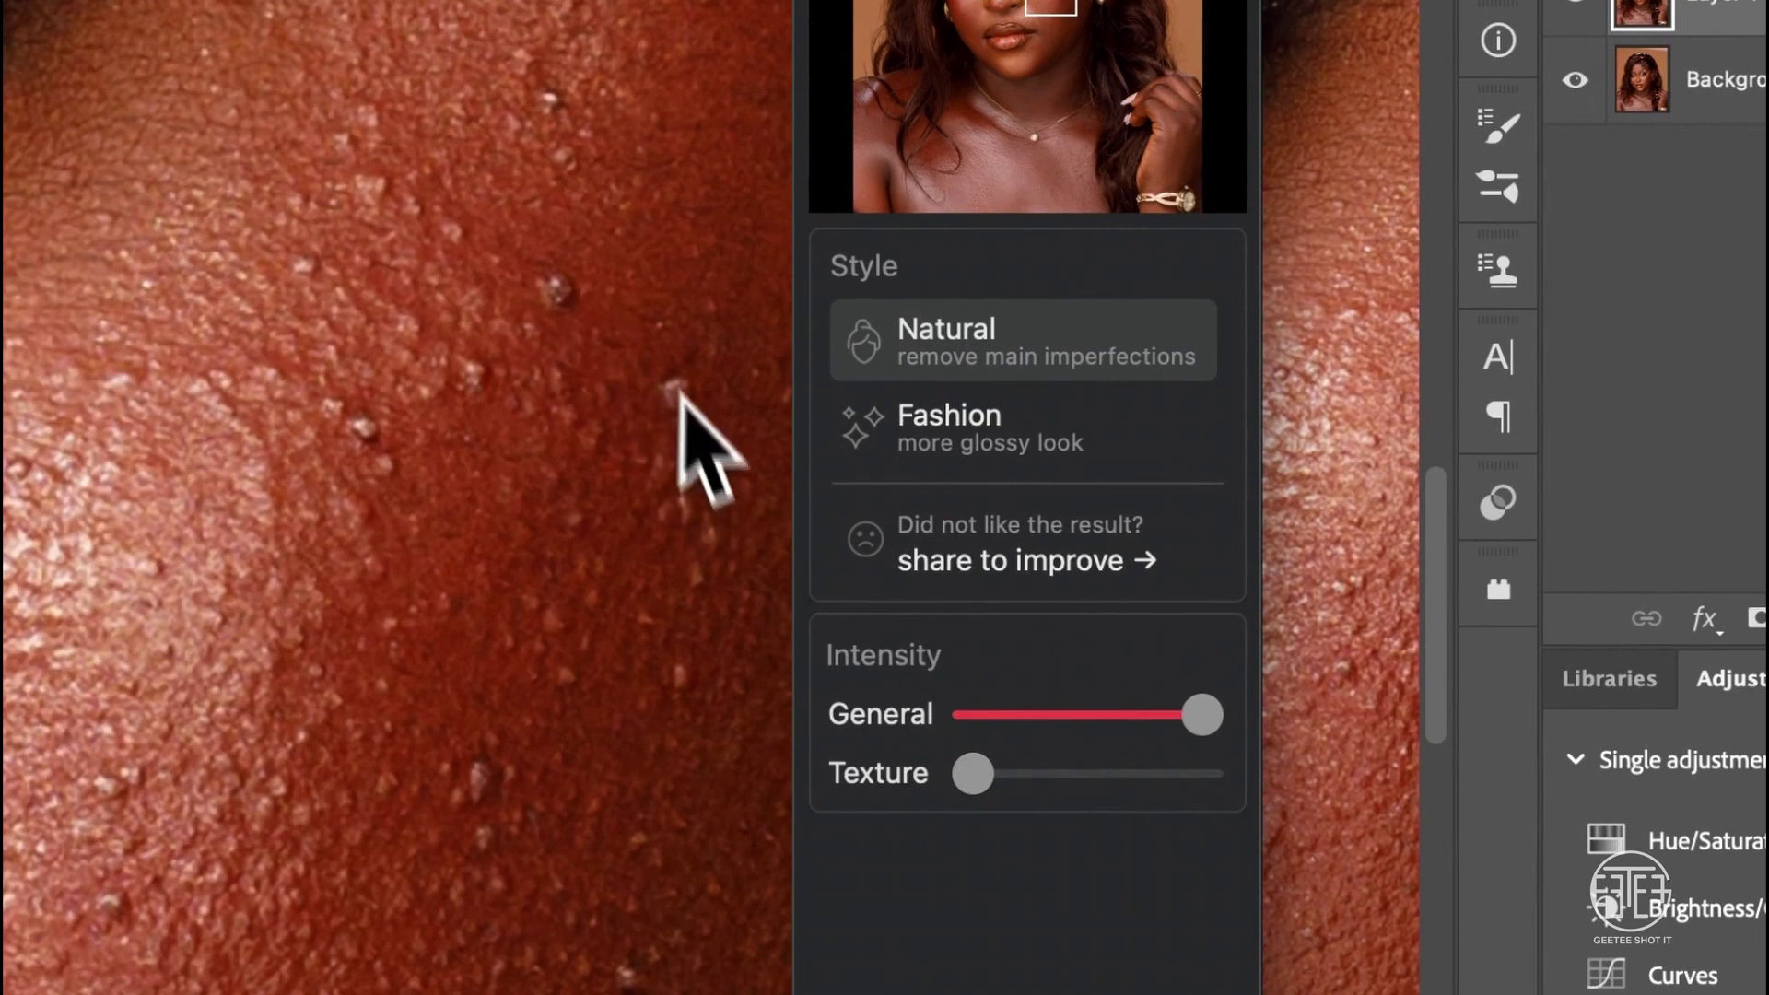
left_click_drag(974, 772, 883, 785)
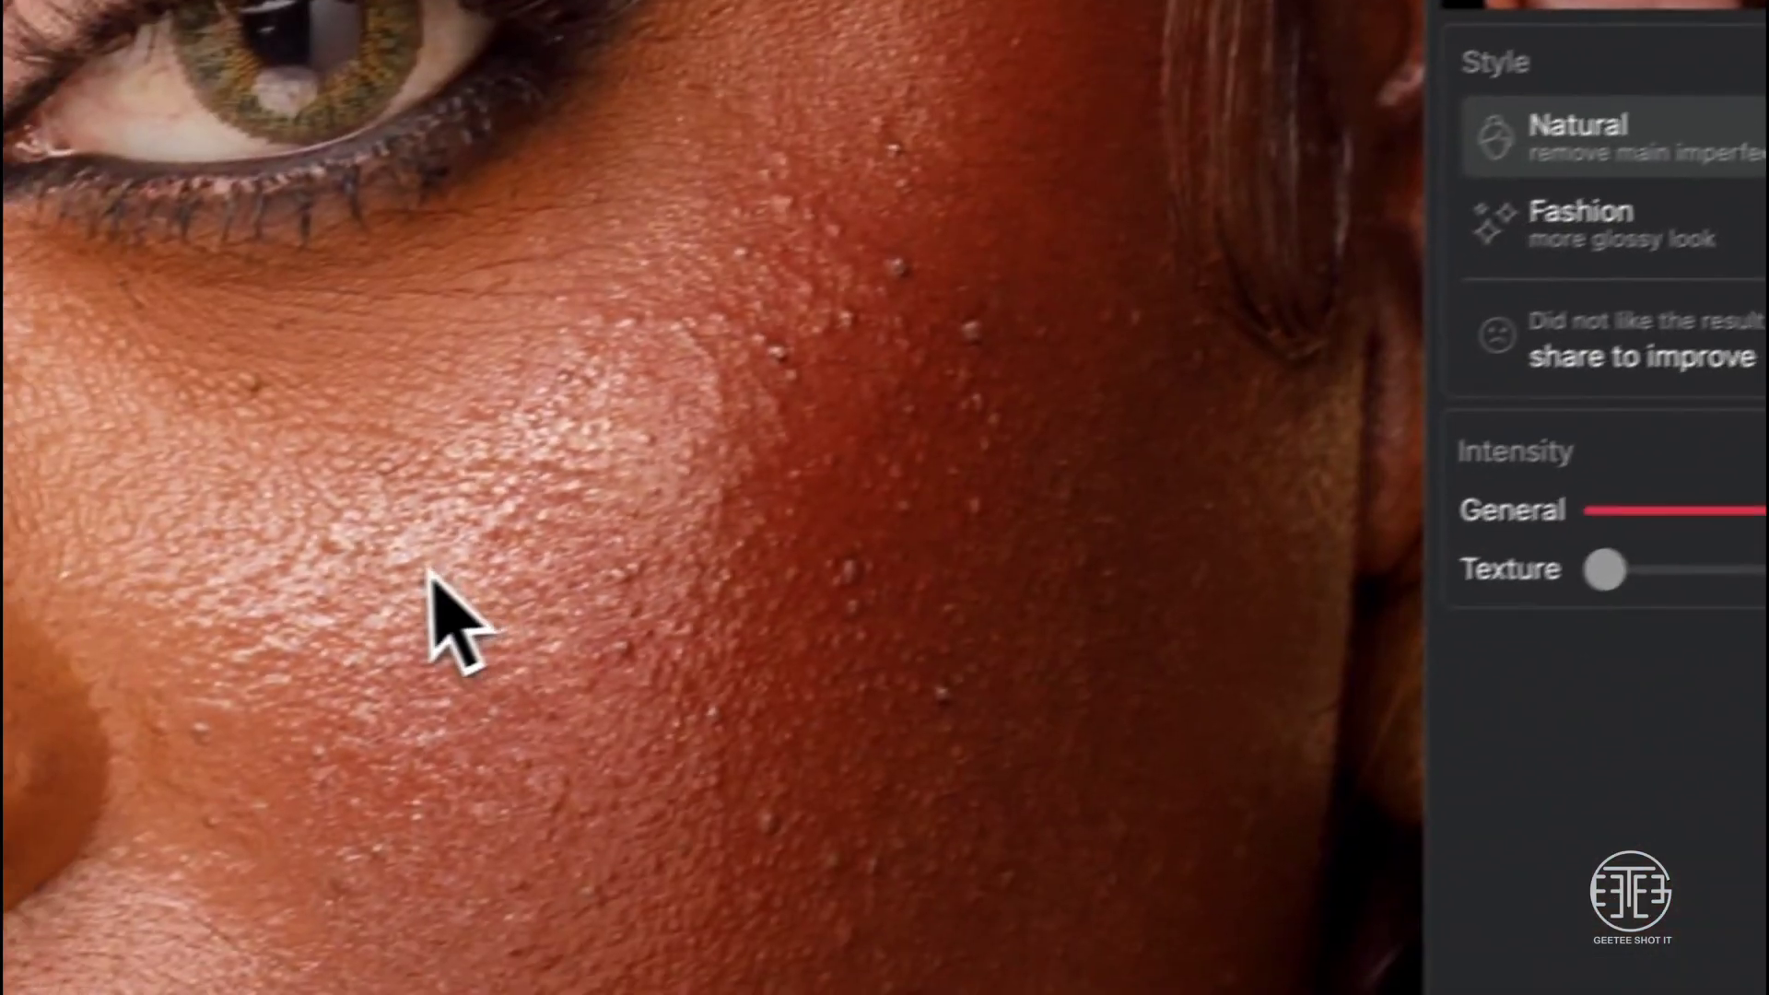
scroll(498, 553, "down", 5)
left_click_drag(498, 543, 876, 482)
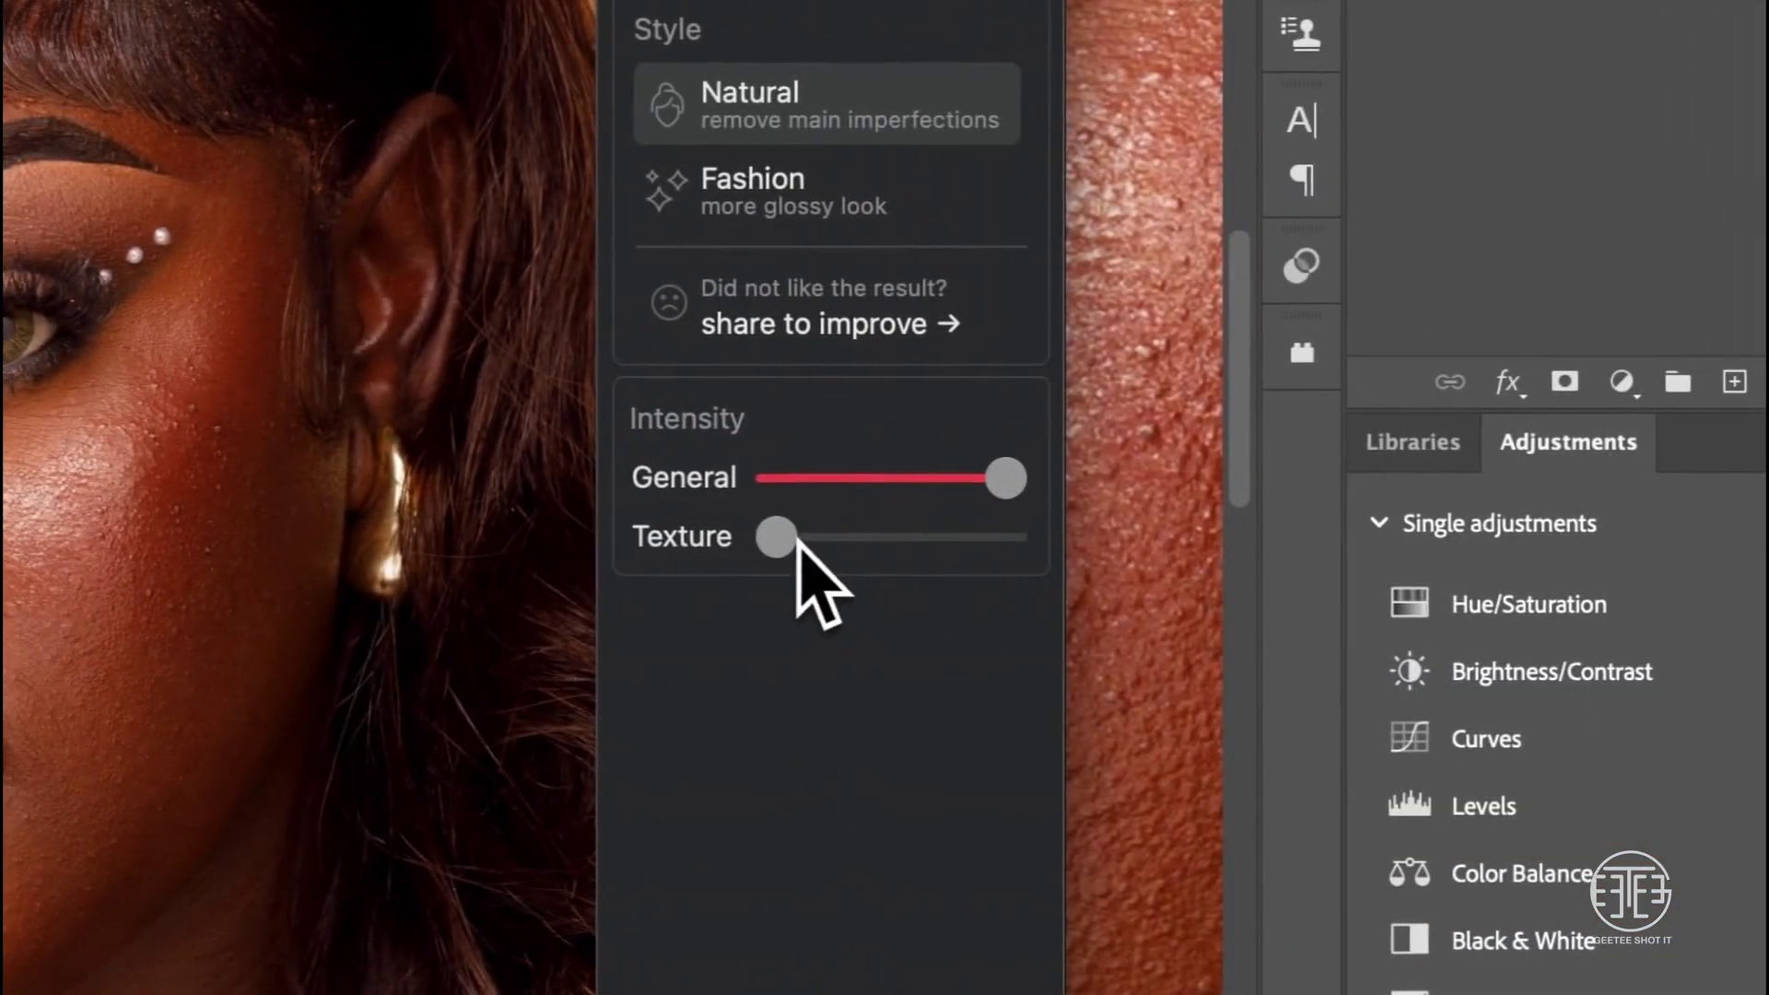
left_click_drag(809, 544, 1373, 592)
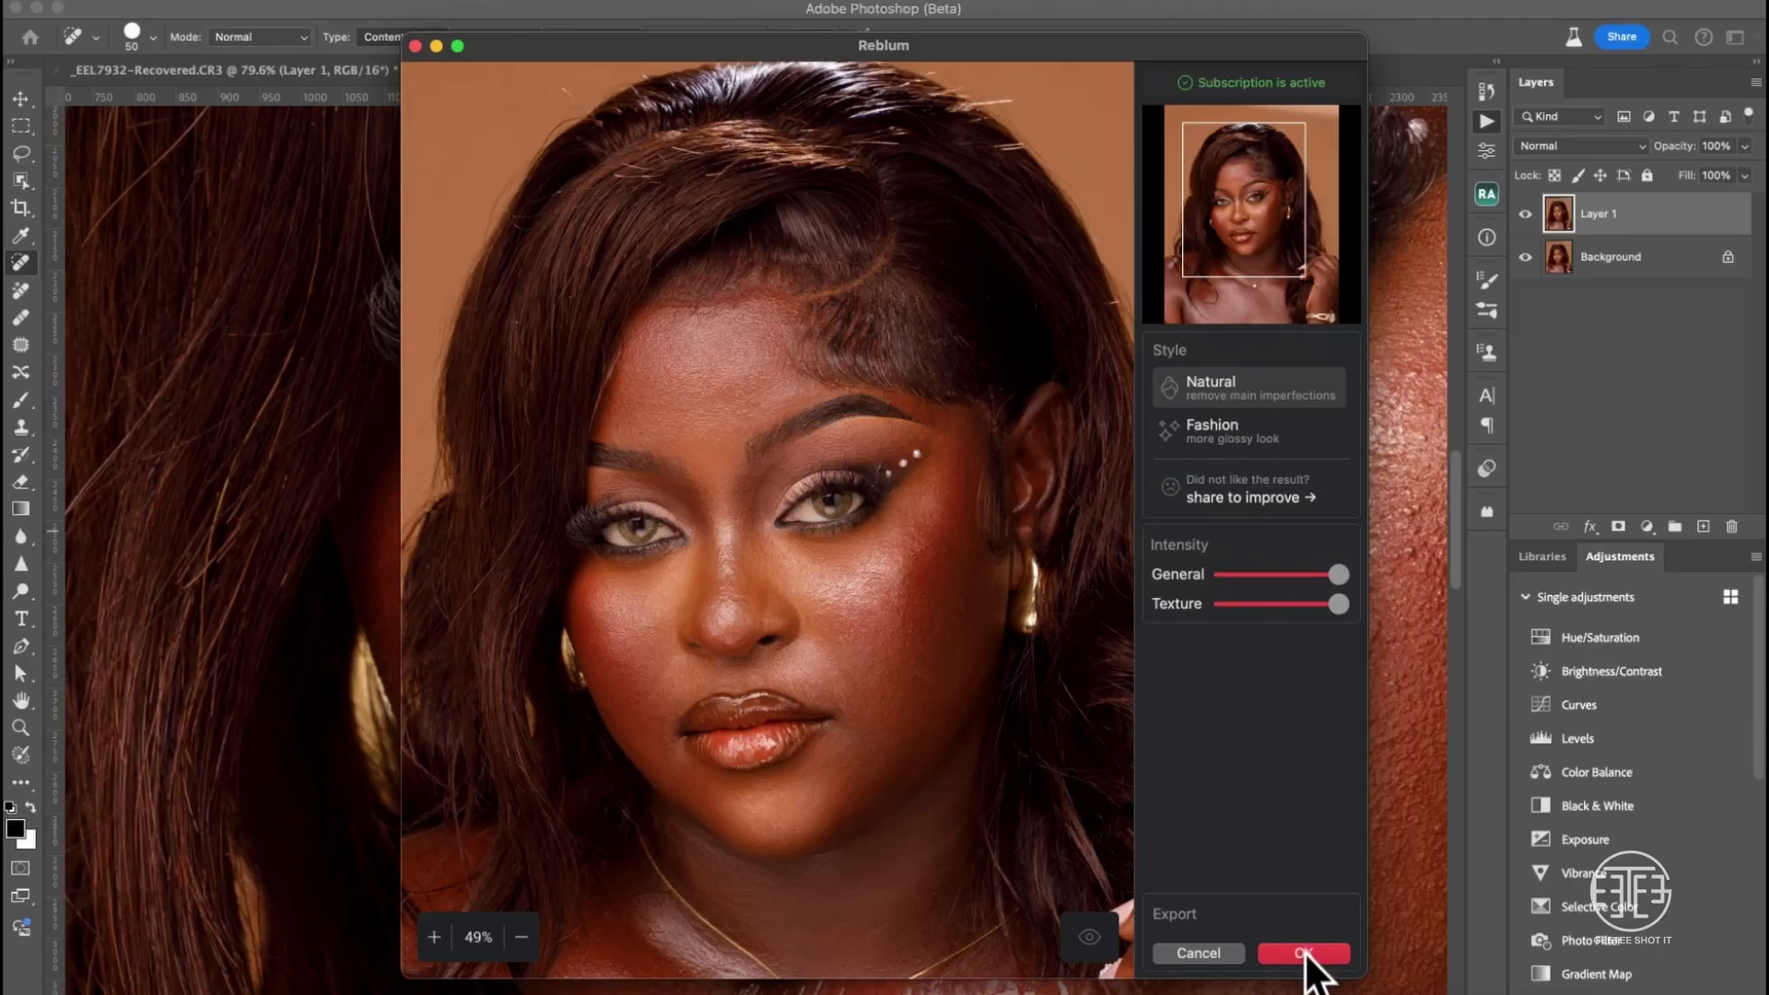
left_click(1304, 953)
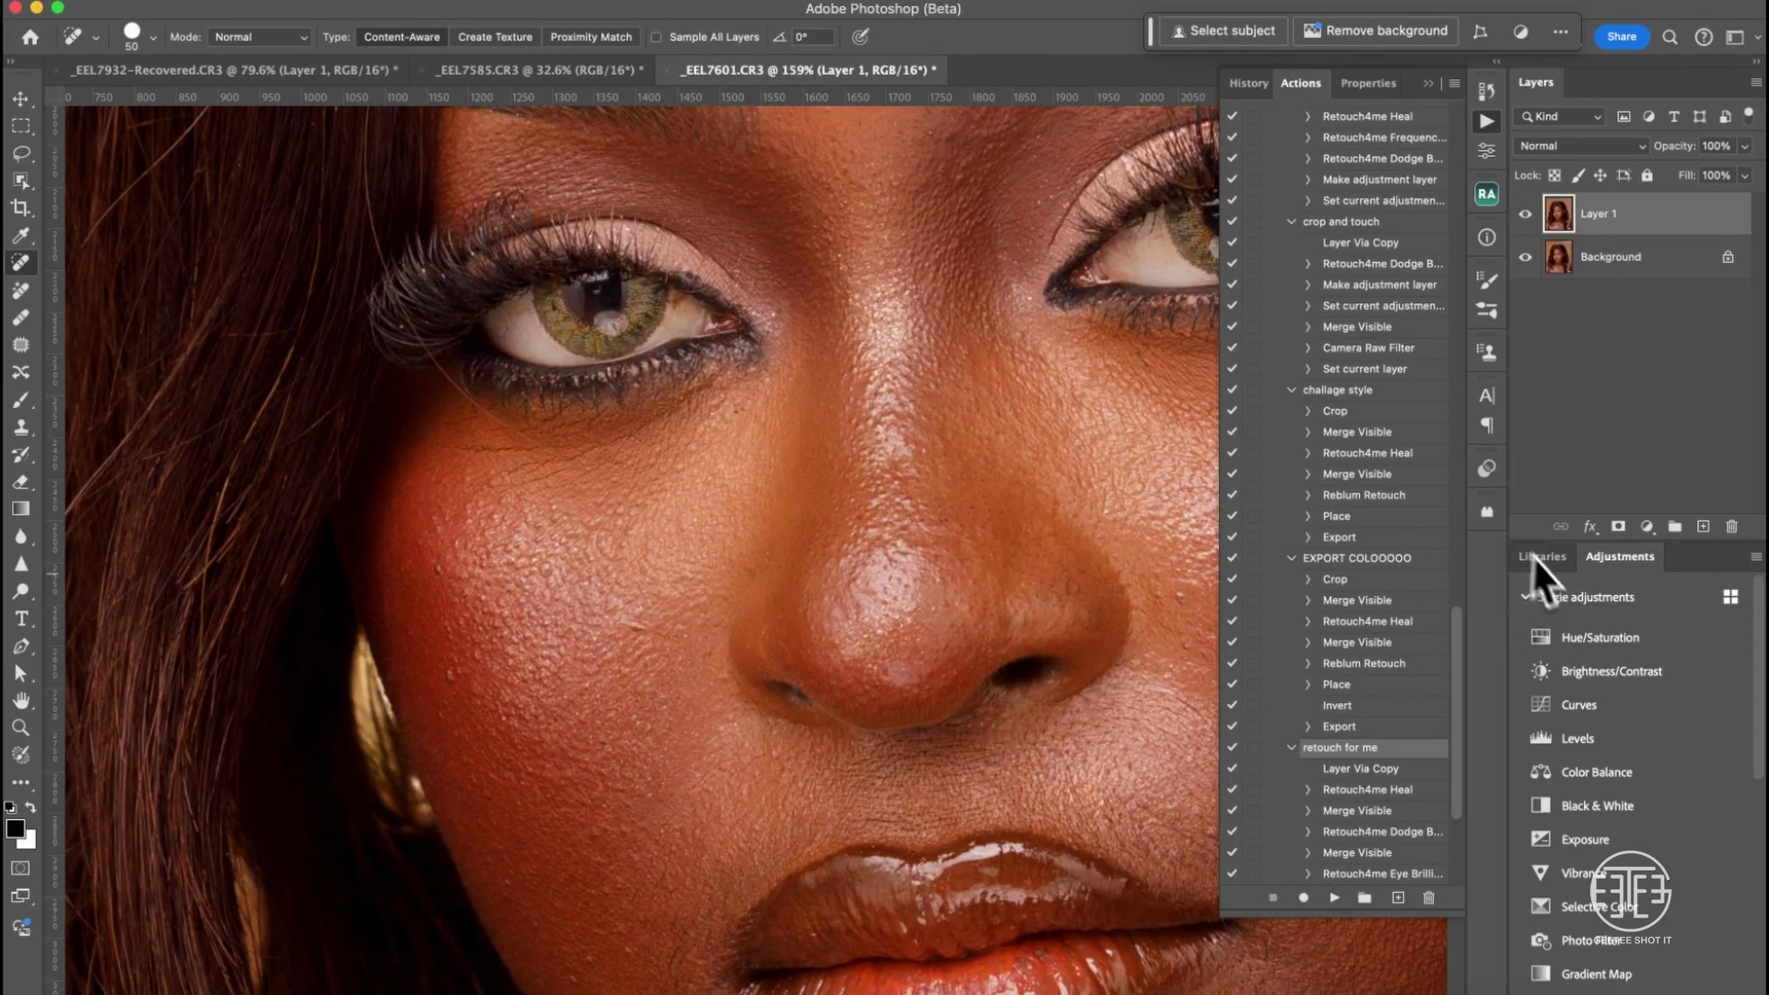
- Collapse the floating panels and hide Layer 1 to compare the retouch with the original
left_click(1431, 85)
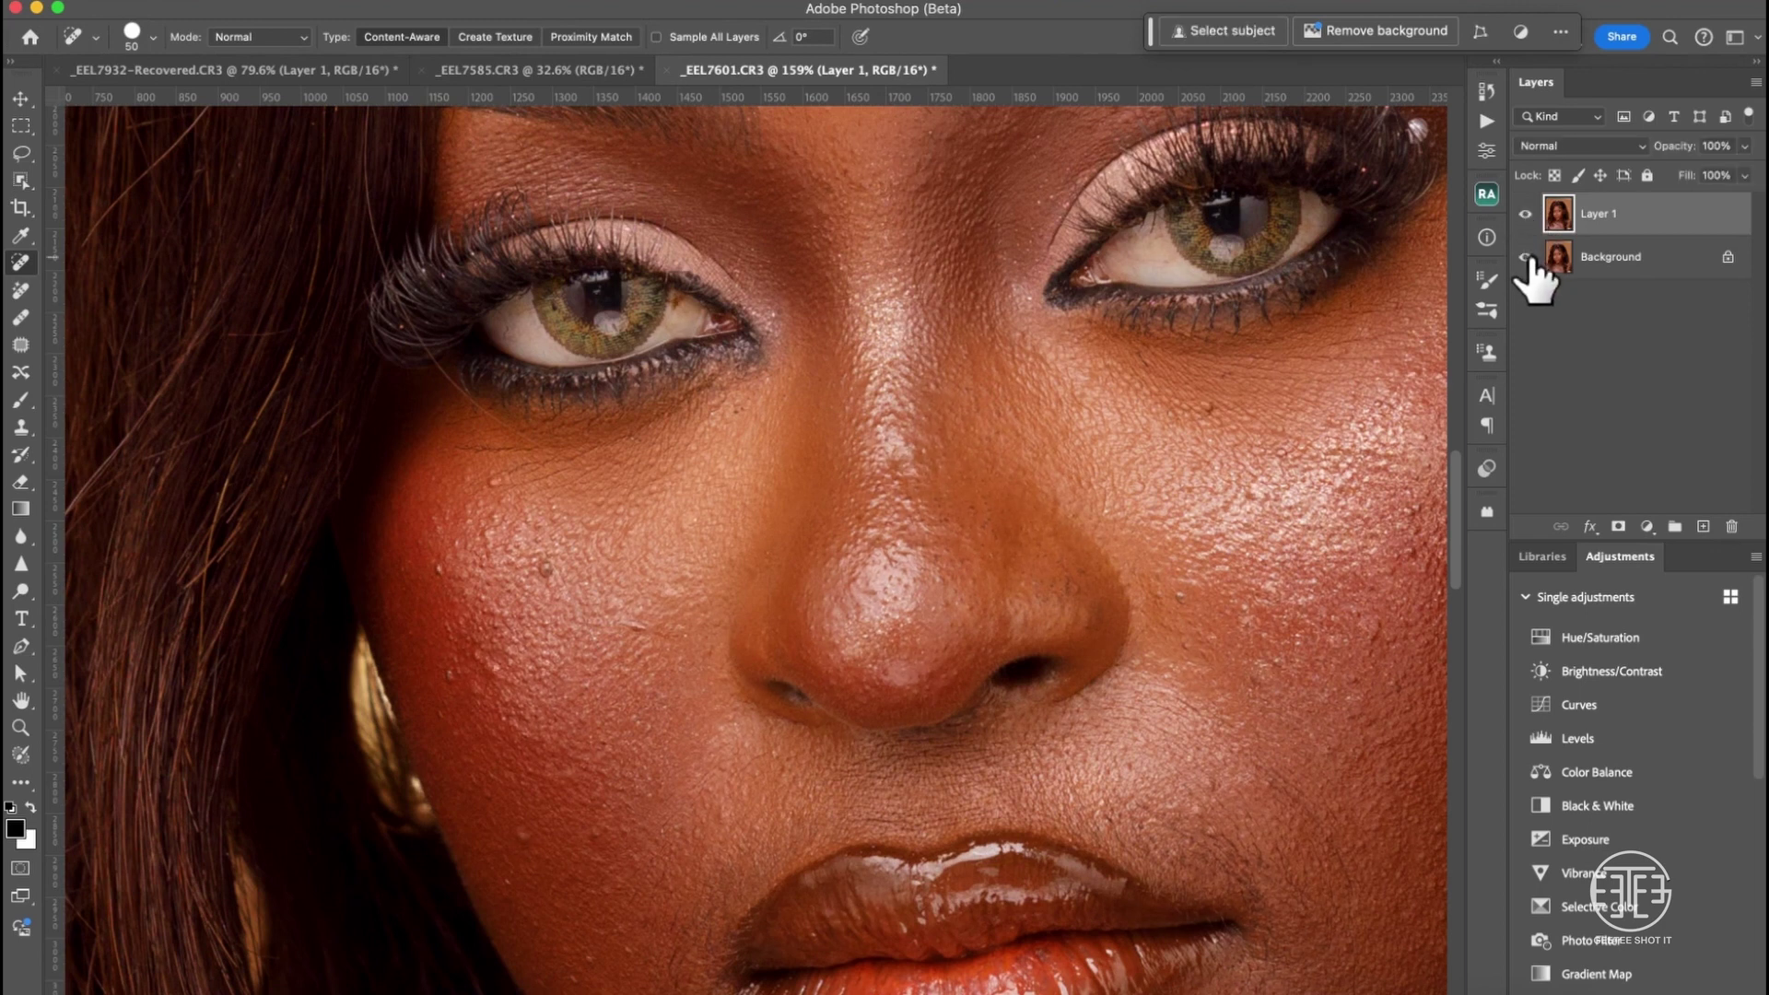
scroll(1026, 418, "down", 6)
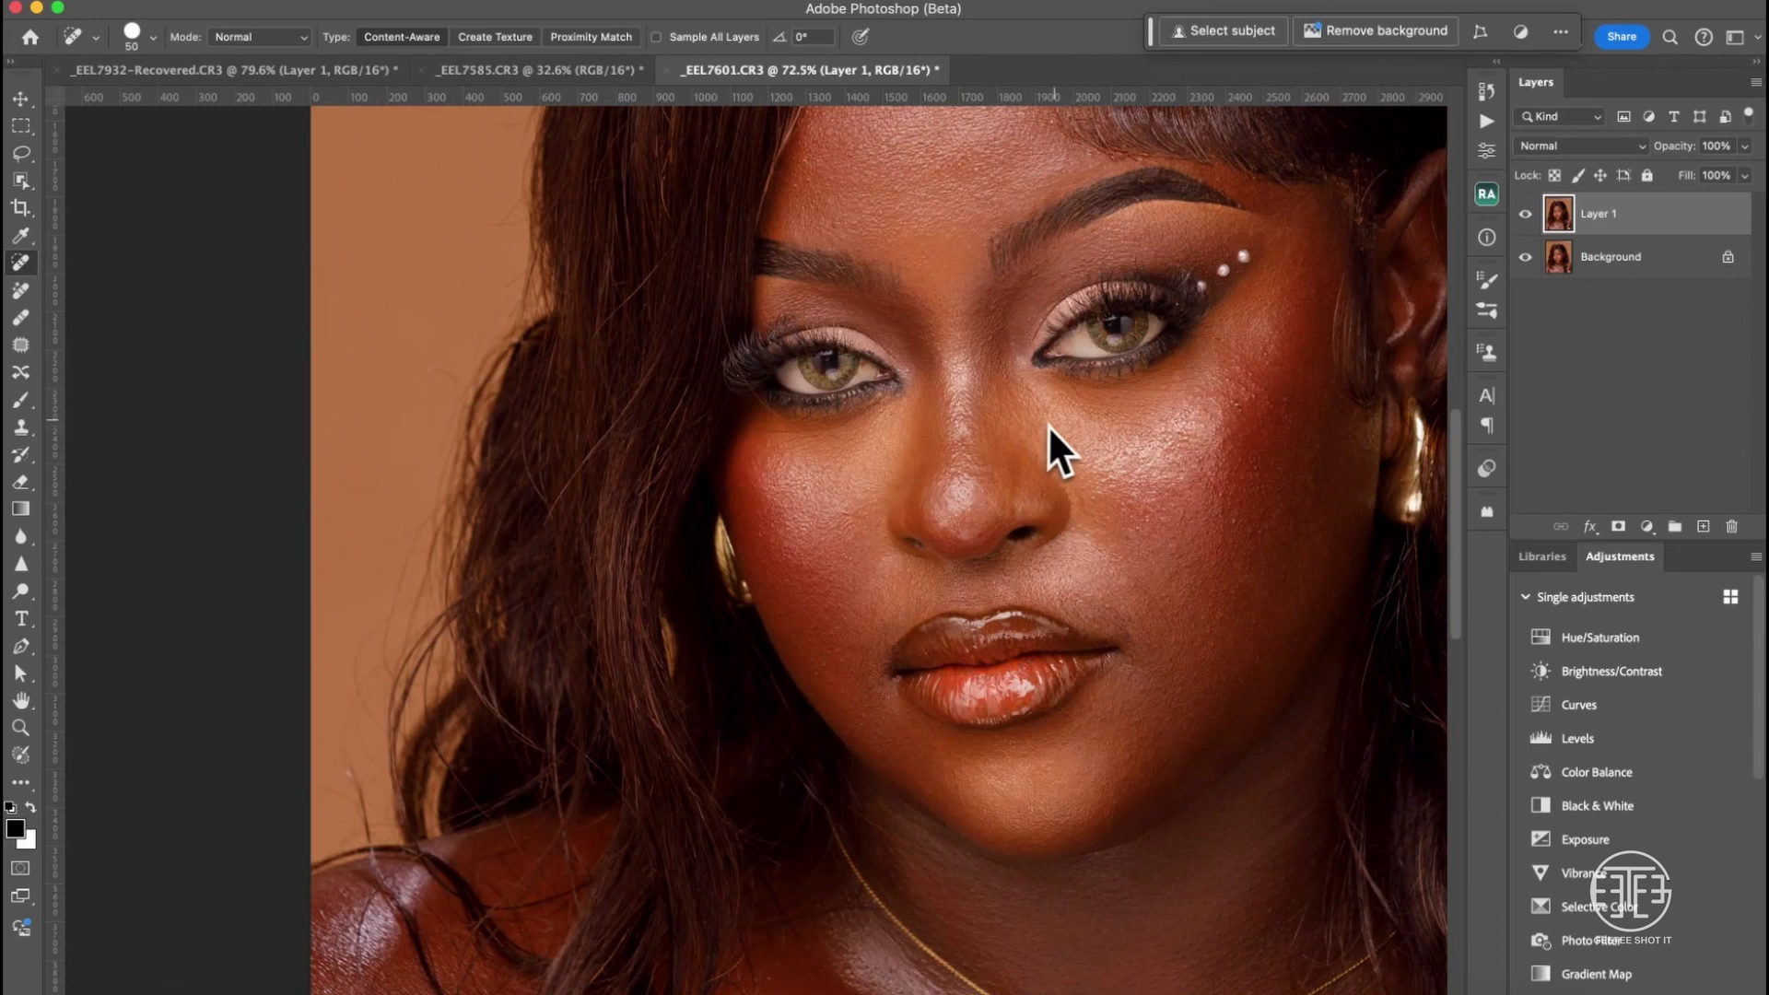
left_click_drag(1054, 422, 899, 451)
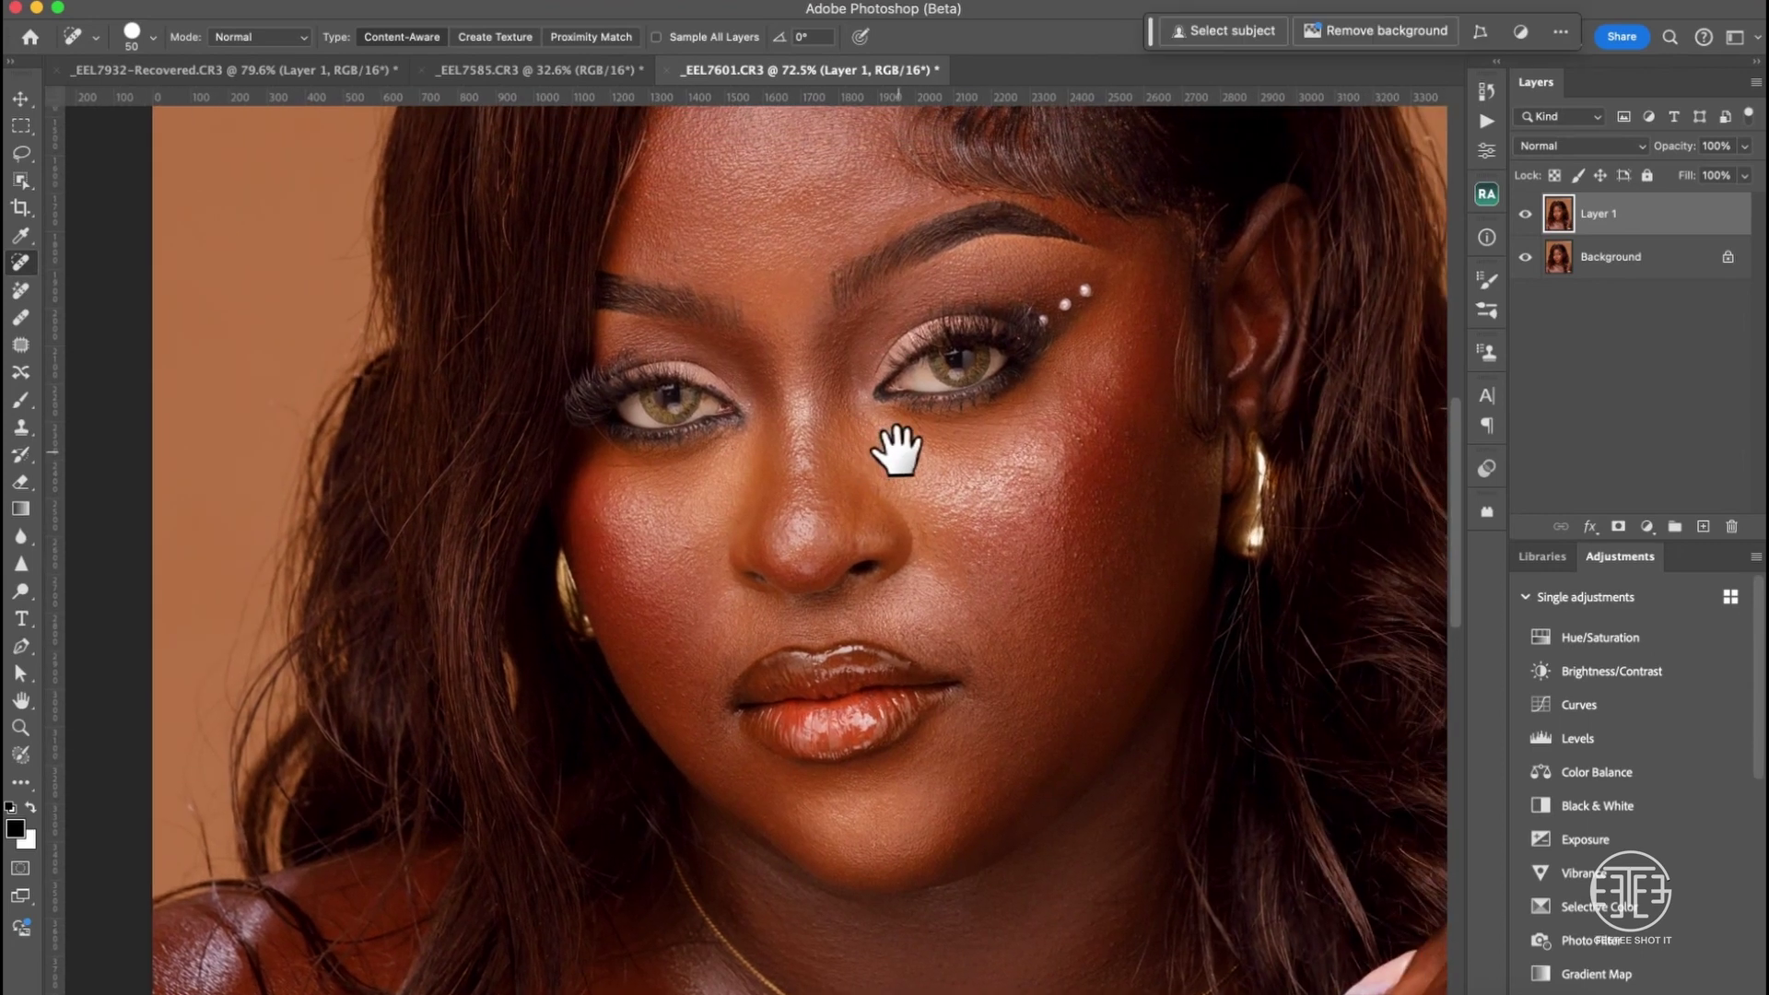
left_click(1526, 260, "alt")
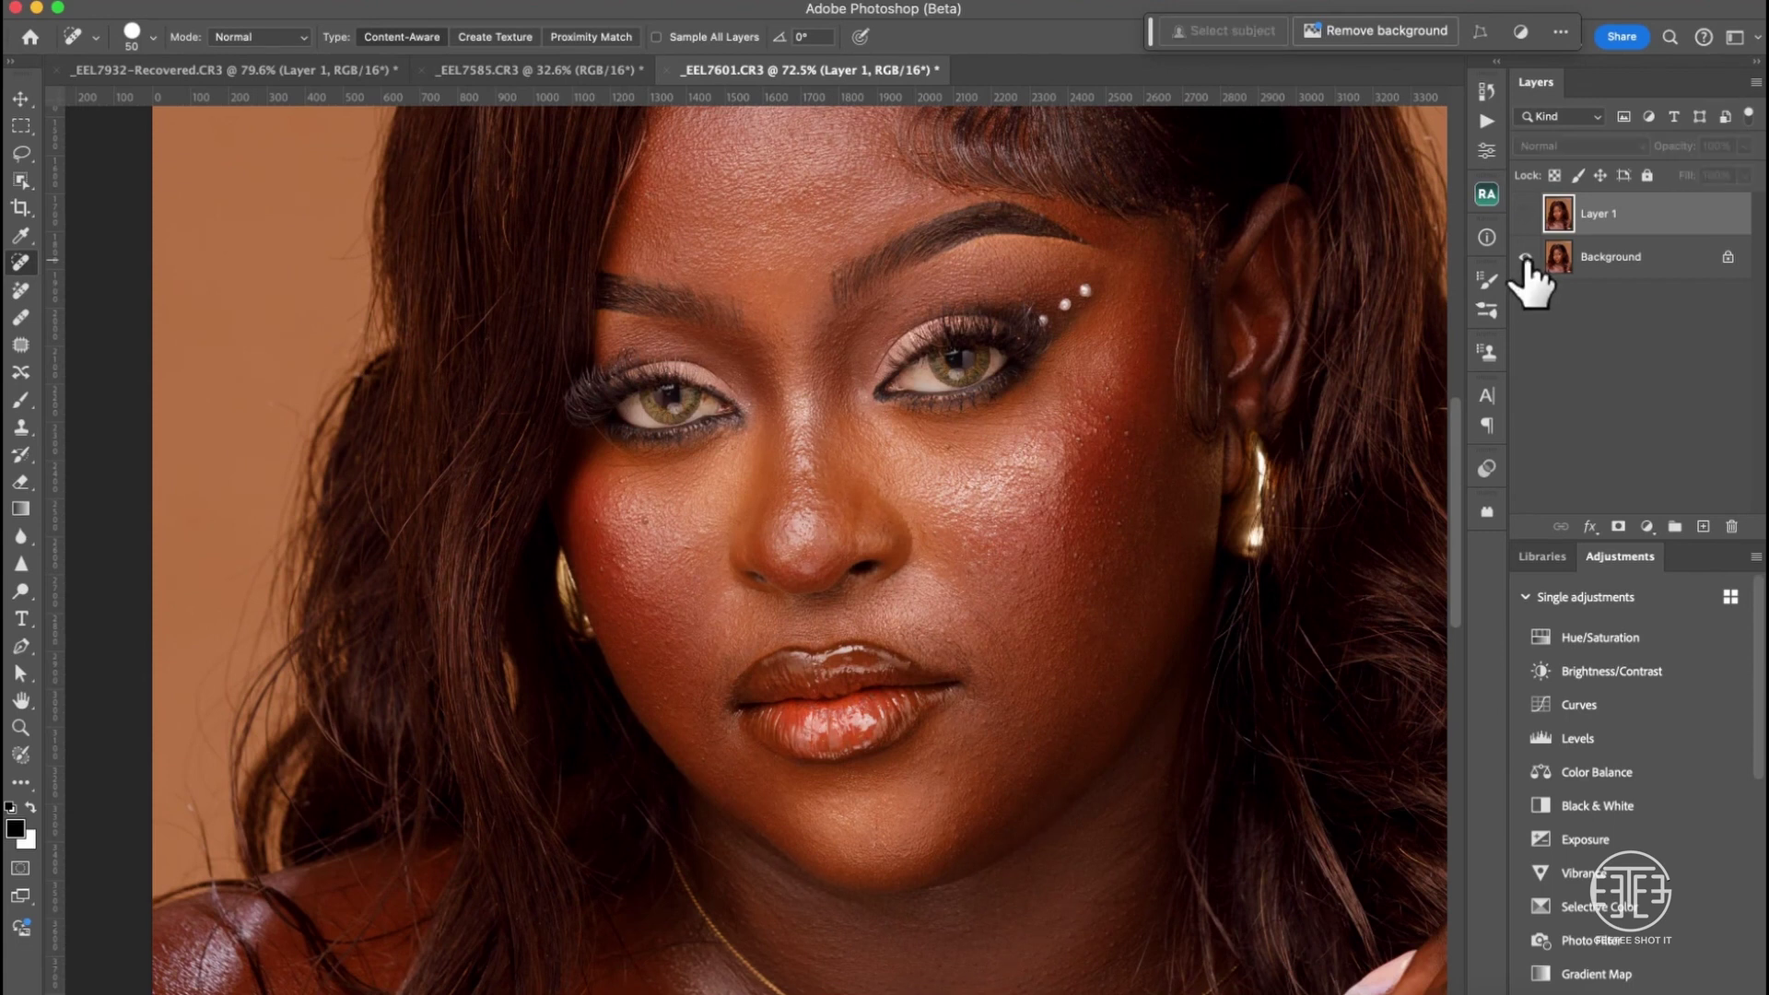
- Duplicate the Background layer and move the copy above Layer 1
scroll(877, 544, "up", 1)
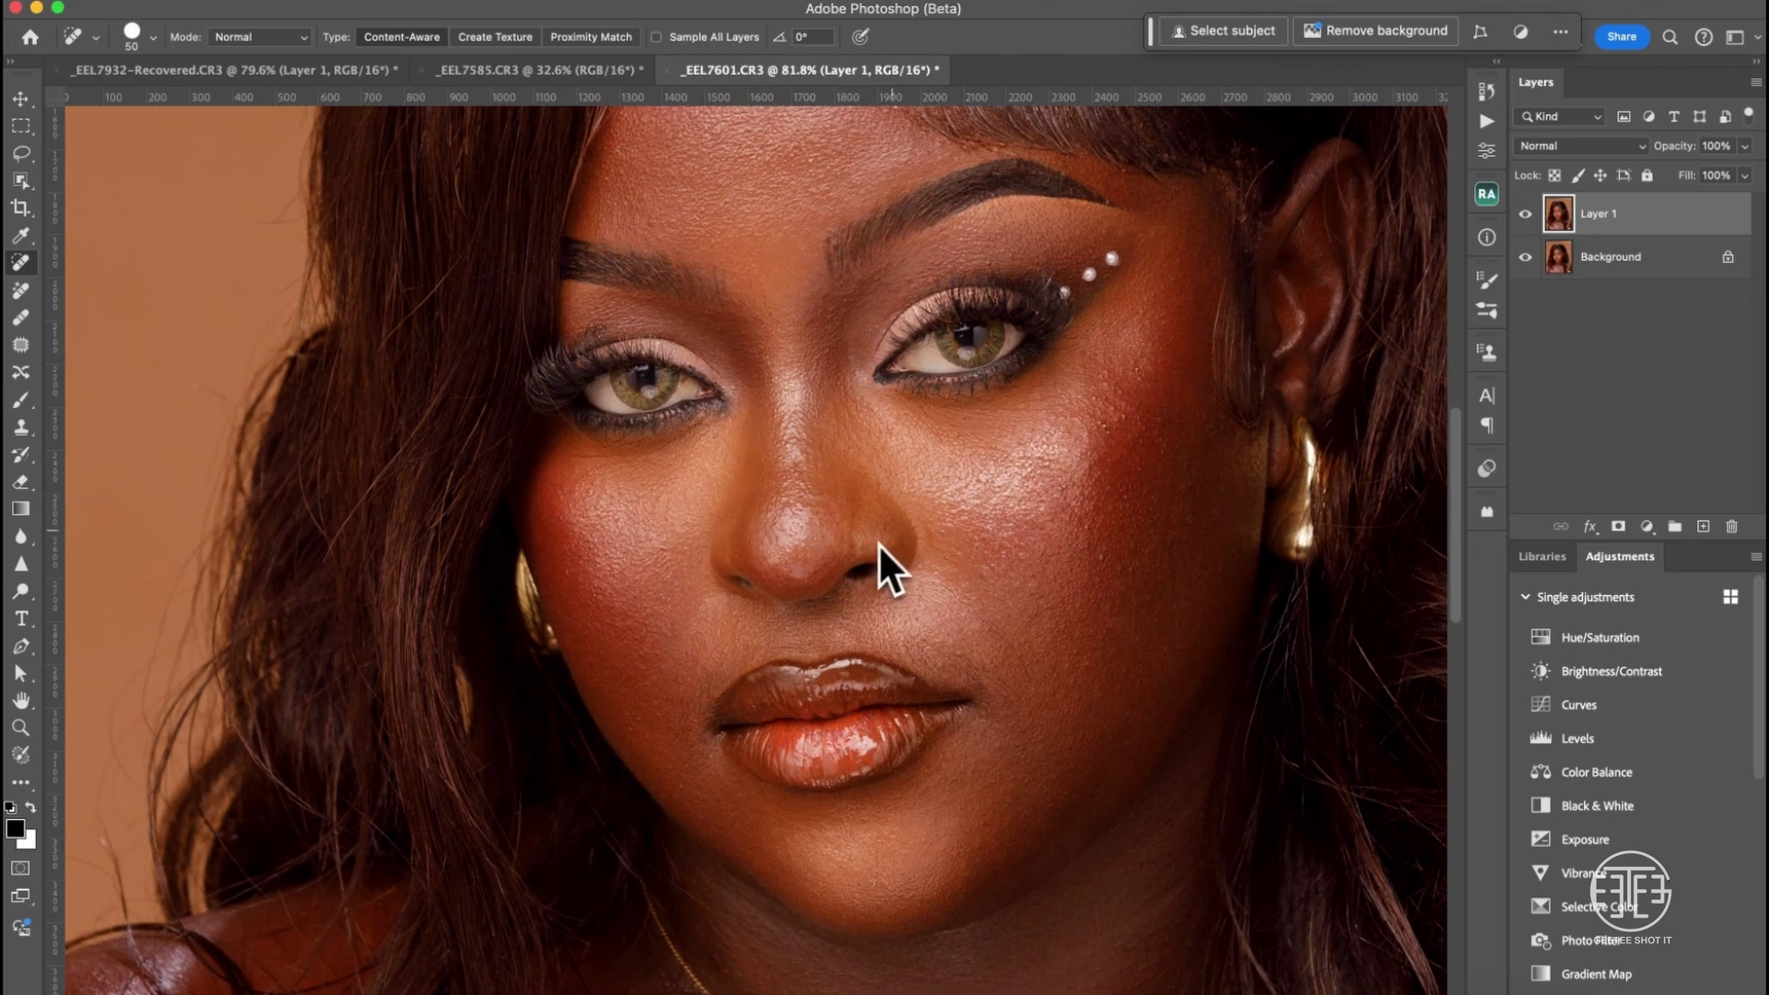
left_click_drag(905, 502, 877, 665)
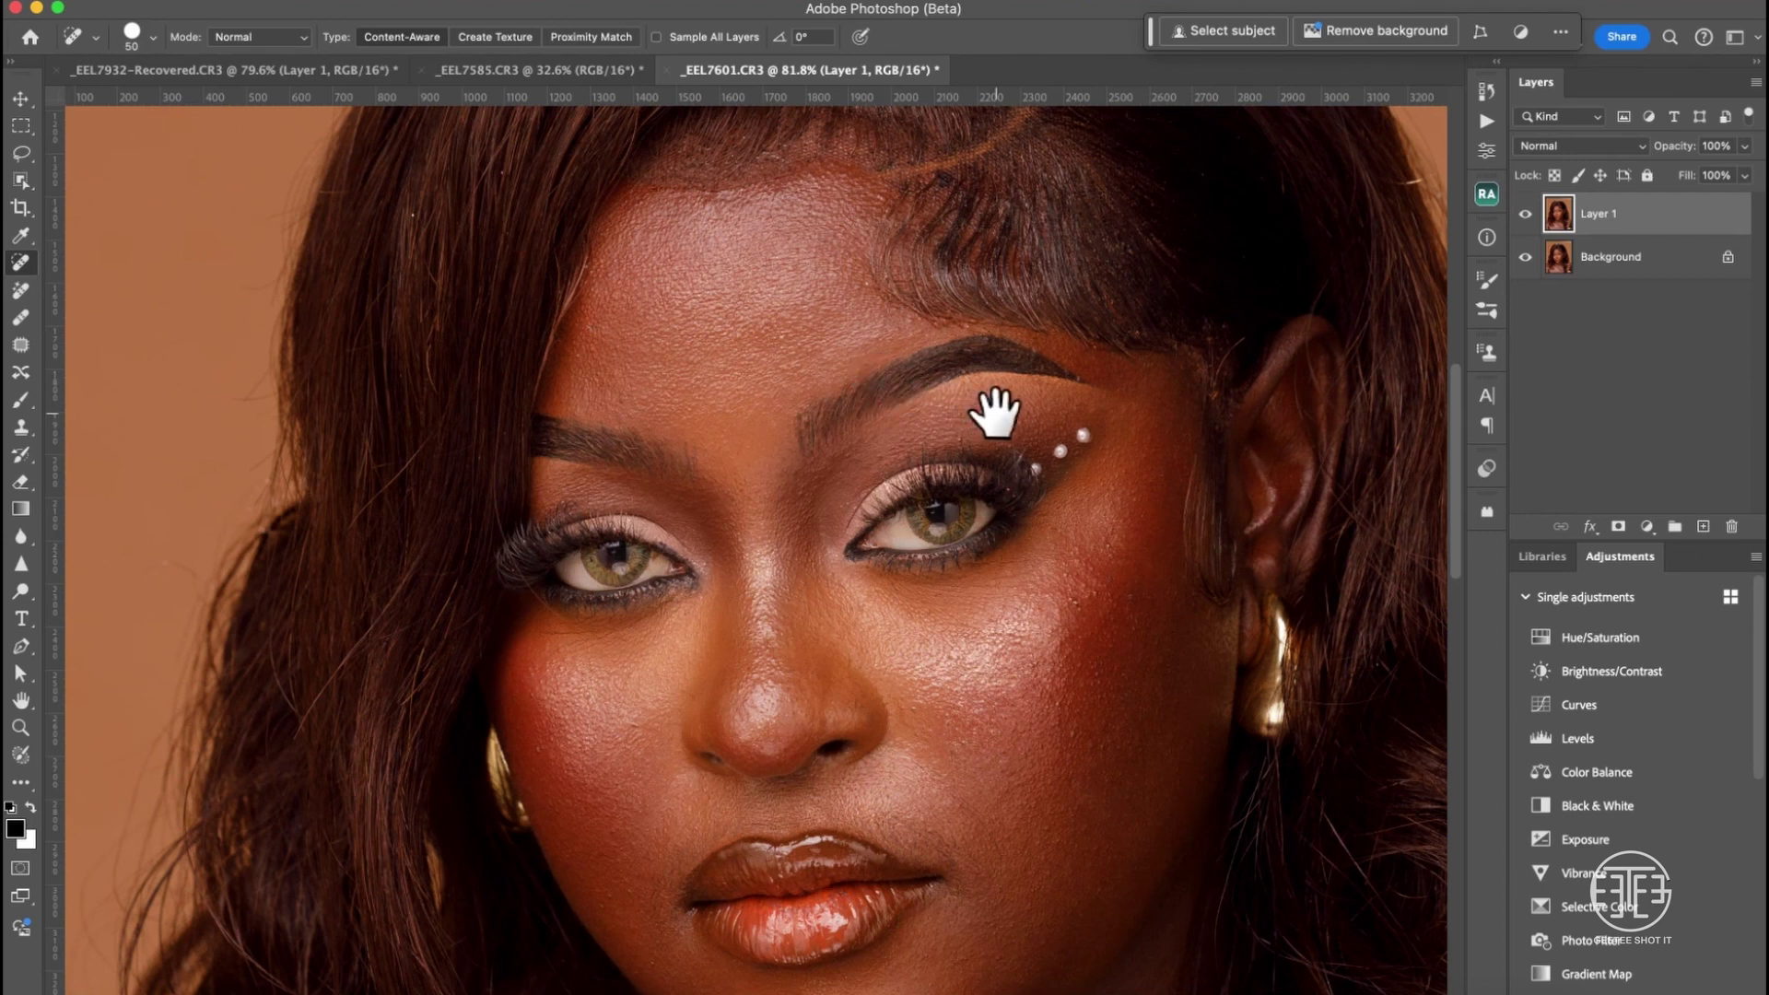
left_click_drag(1642, 269, 1702, 526)
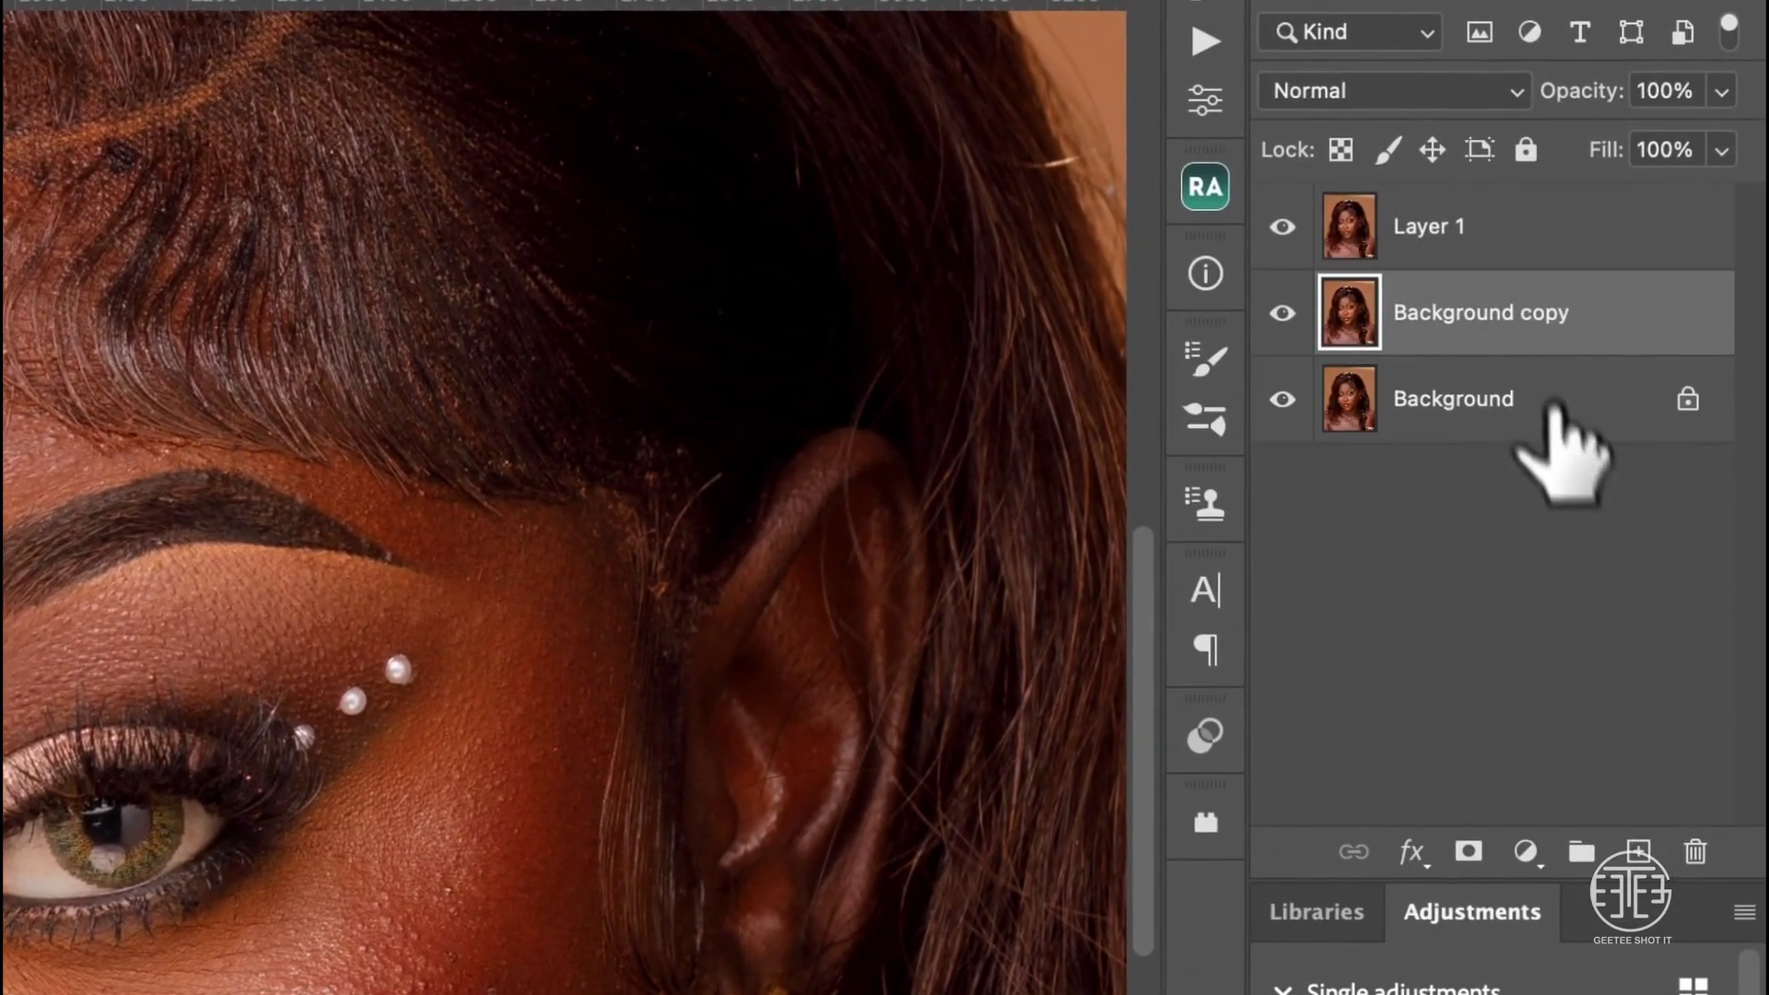
left_click_drag(1521, 313, 1524, 161)
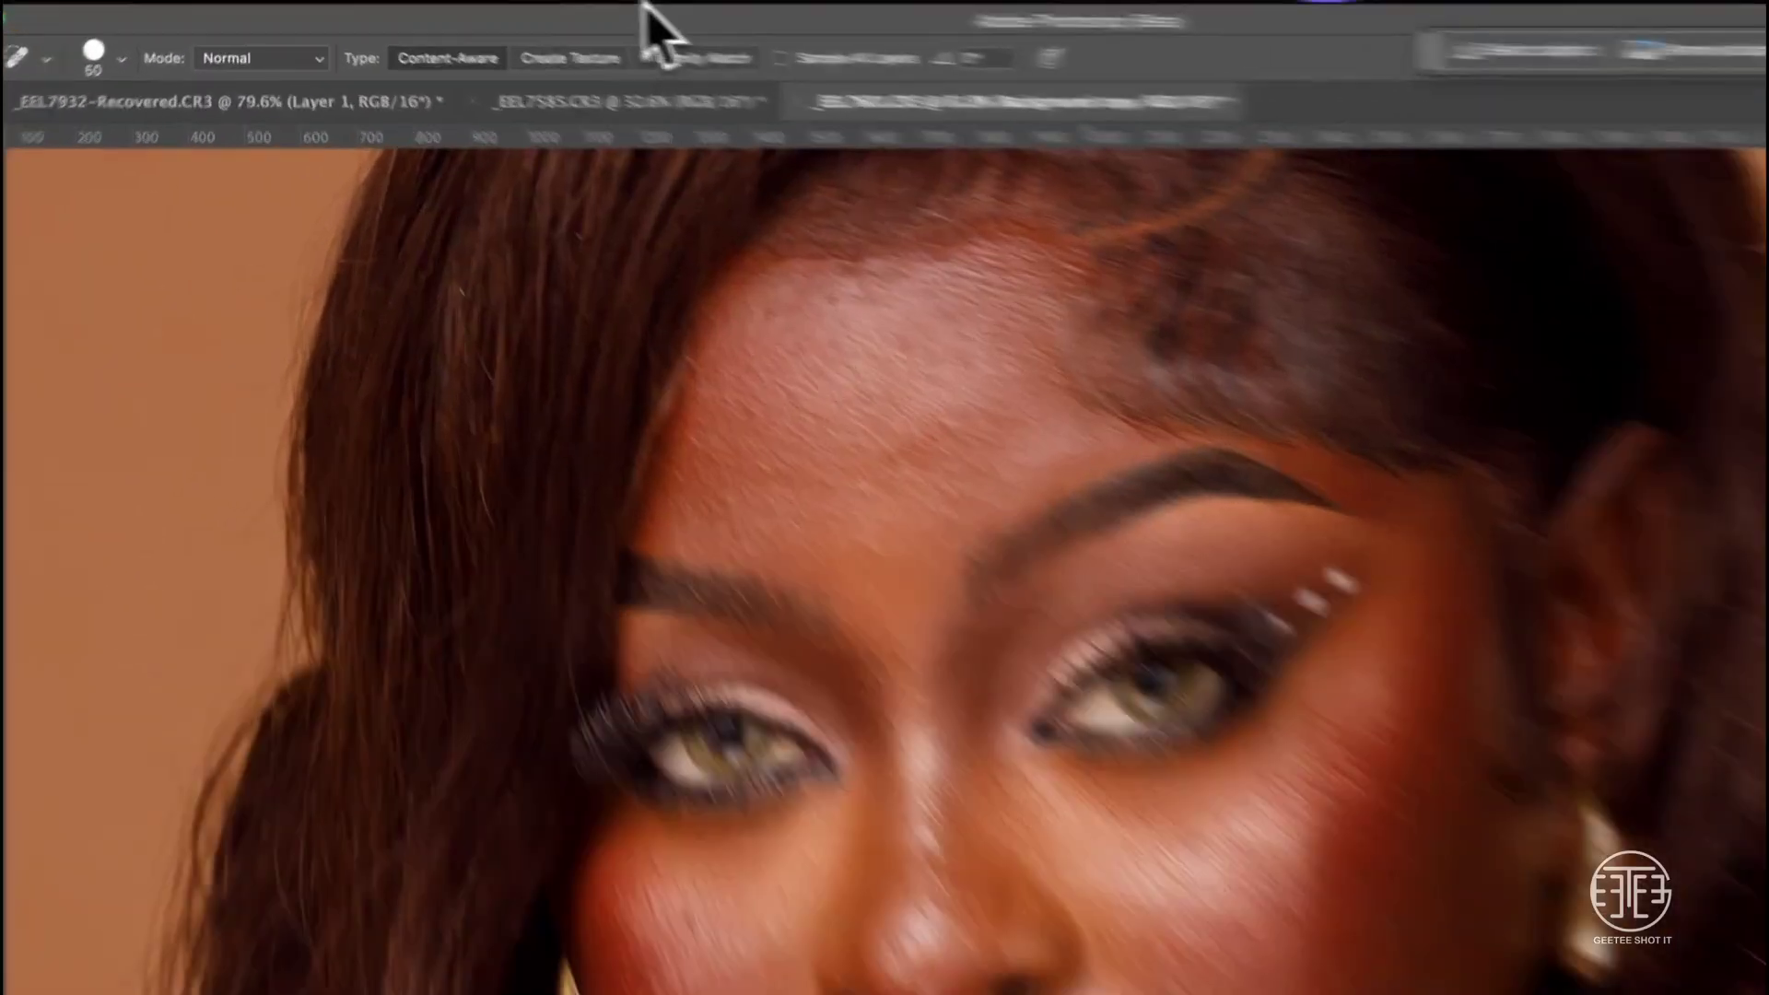
- Run Reblum Retouch on Background copy with the Fashion style and apply it
left_click(526, 2)
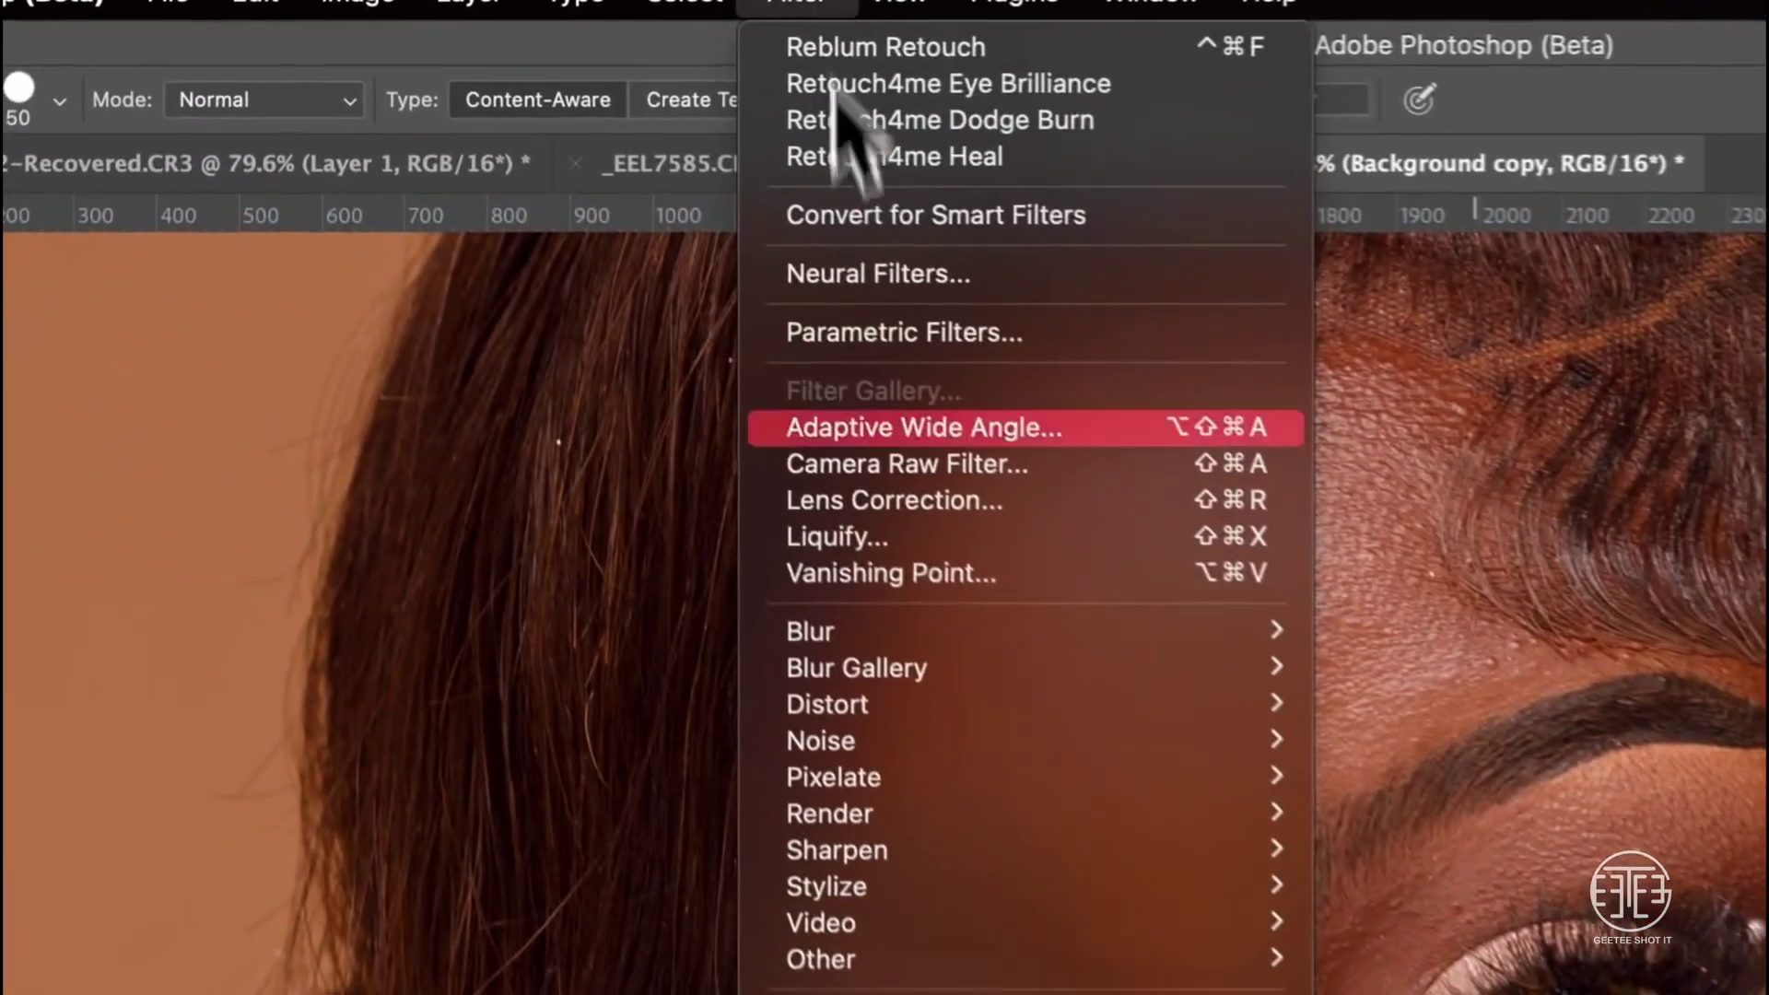
mouse_move(629, 541)
left_click(1239, 699)
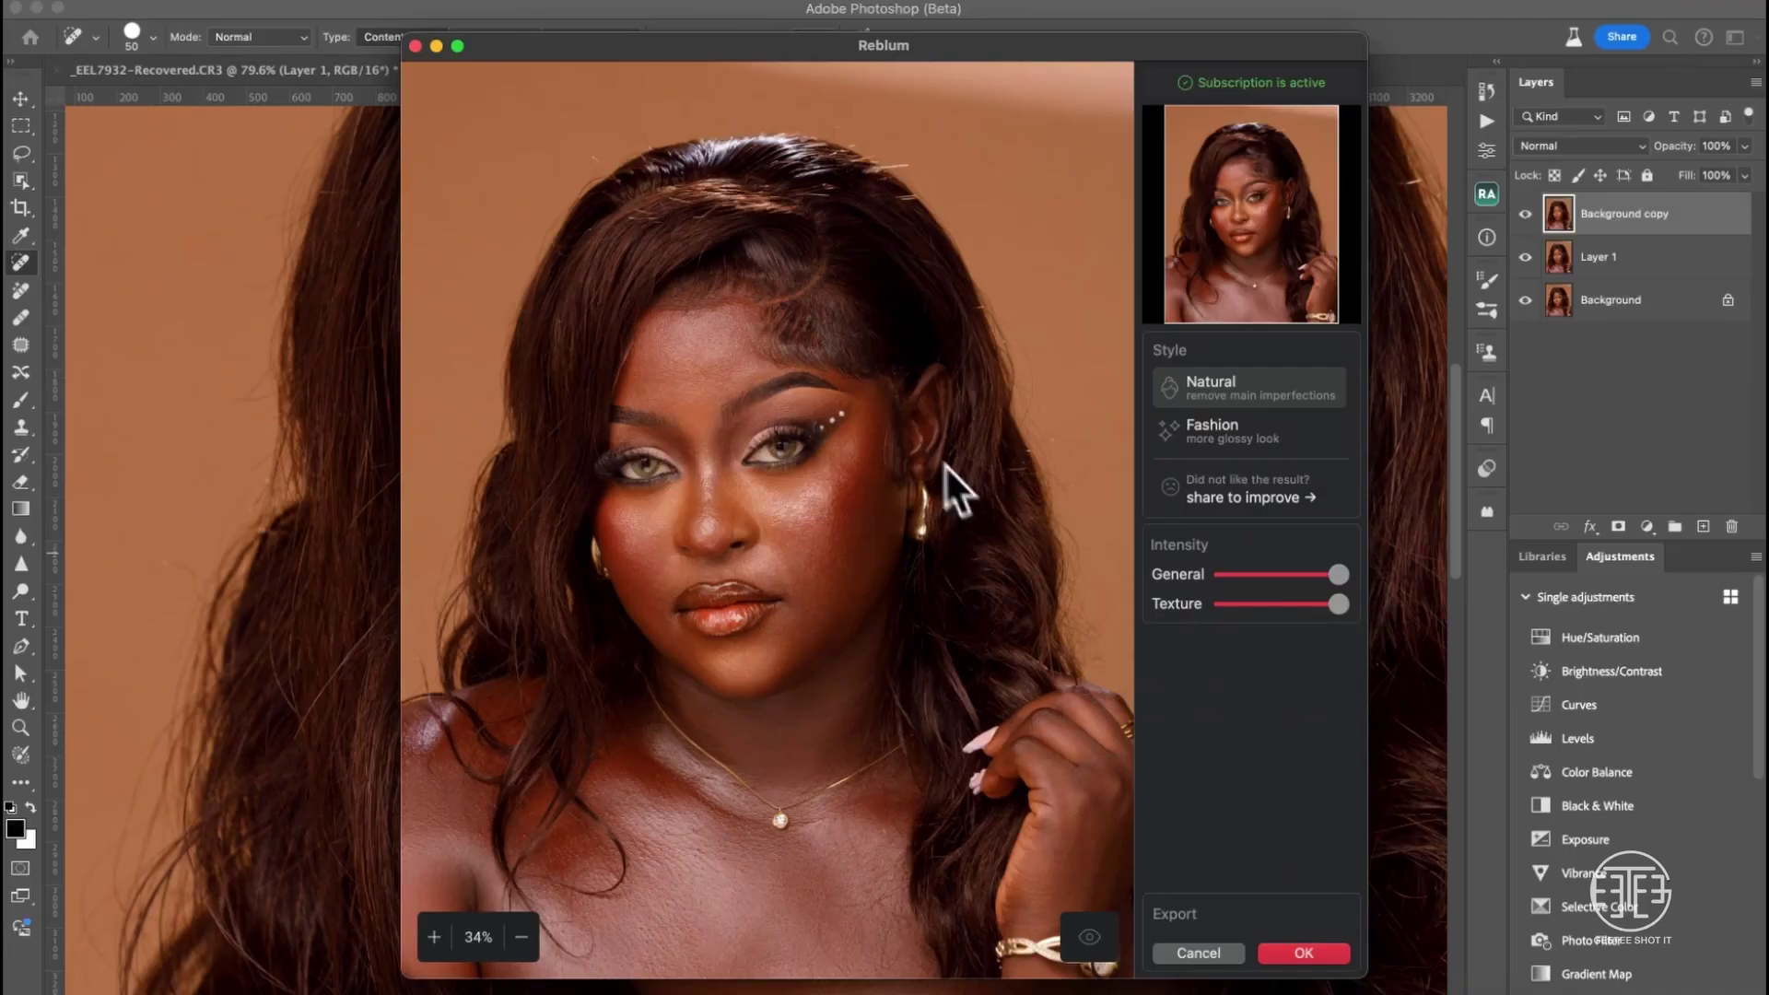
scroll(688, 439, "up", 2)
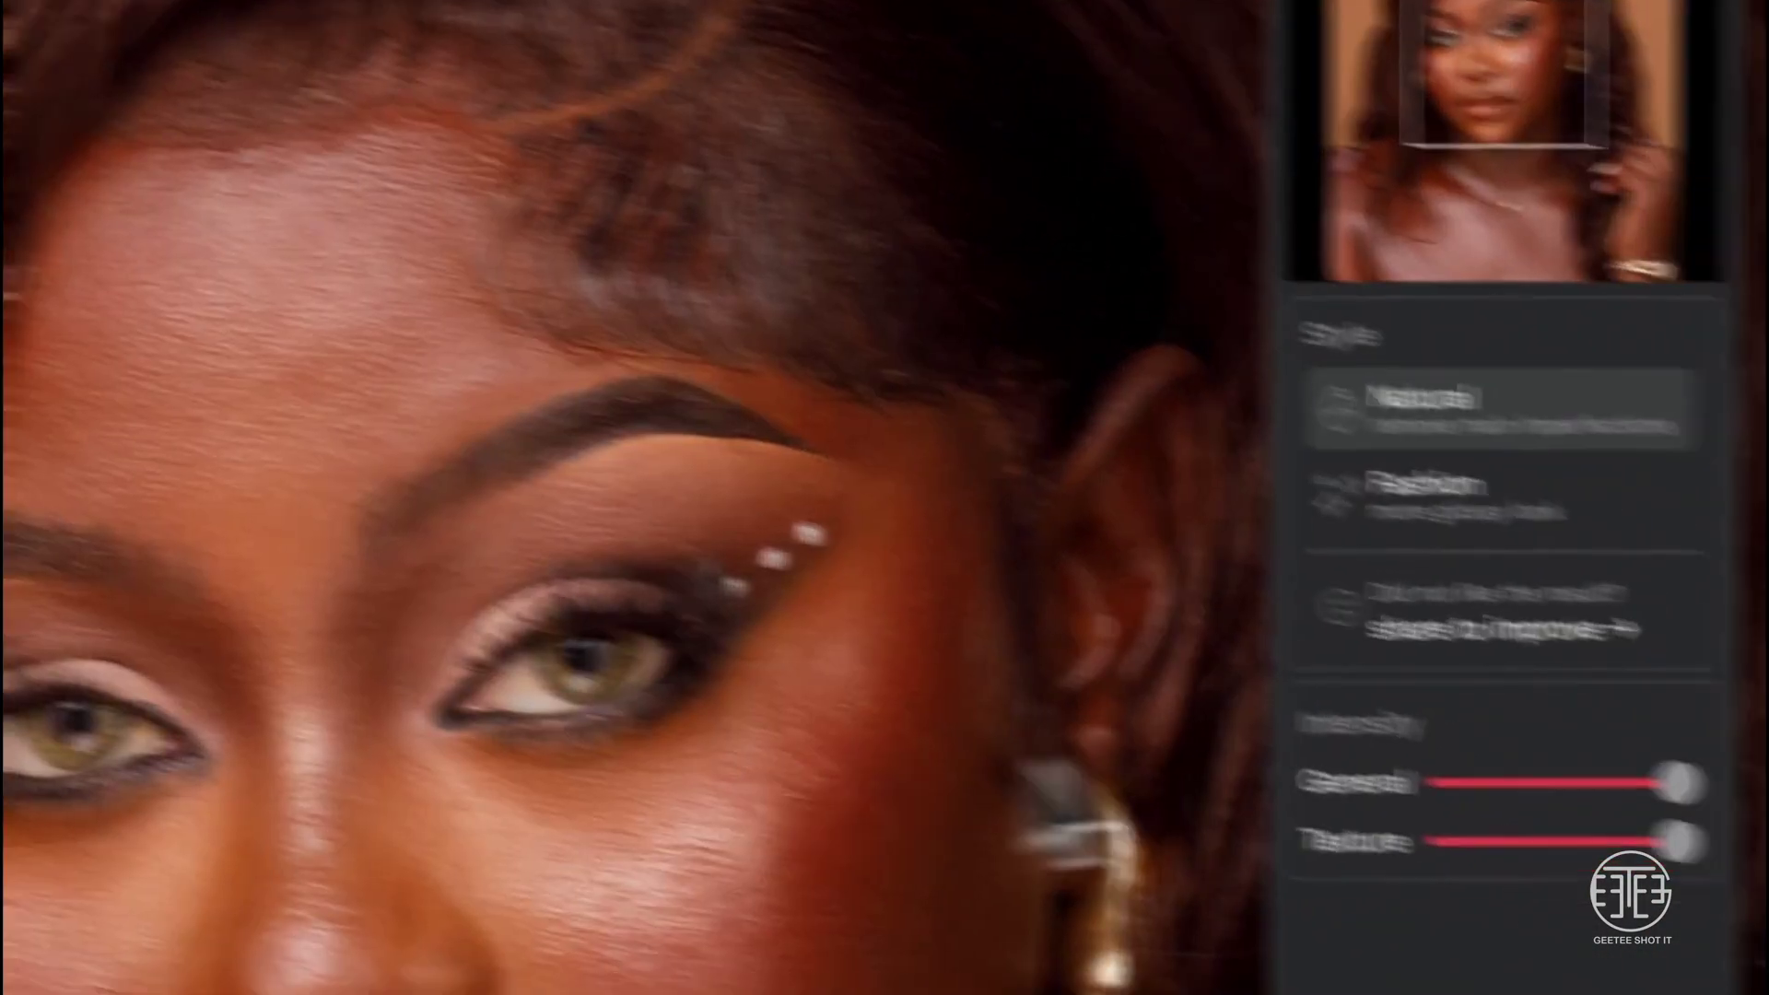
left_click(1446, 489)
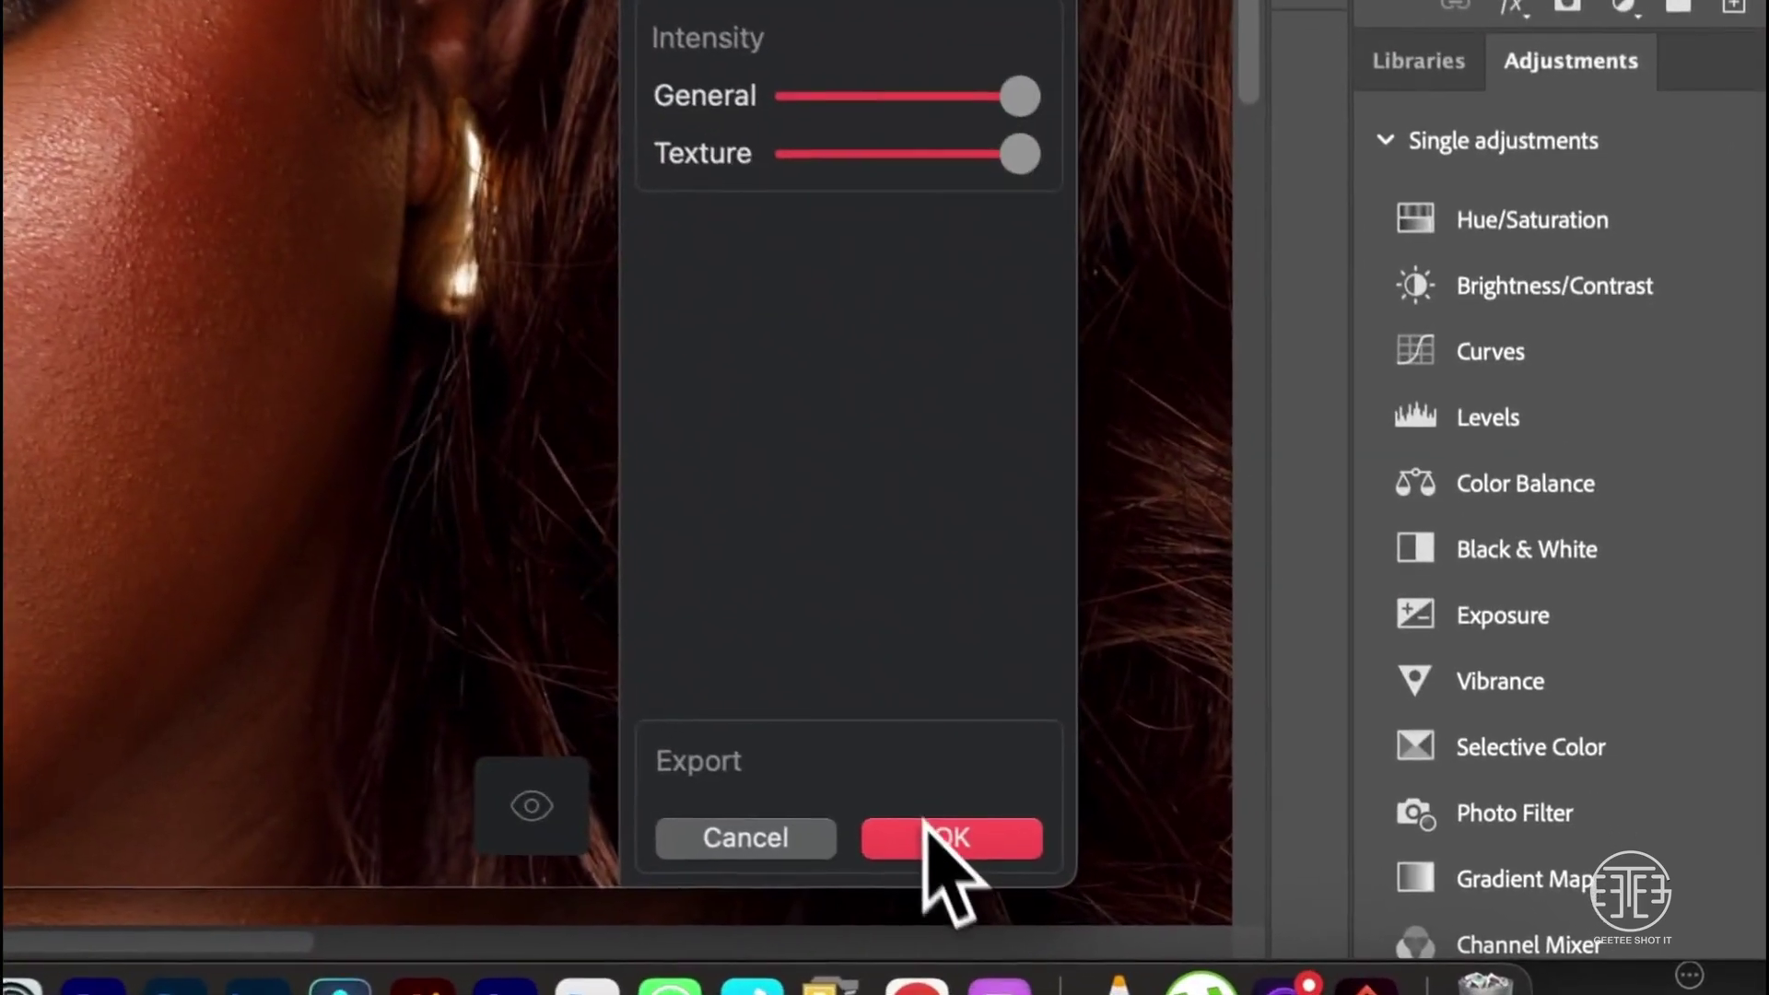
left_click(1295, 949)
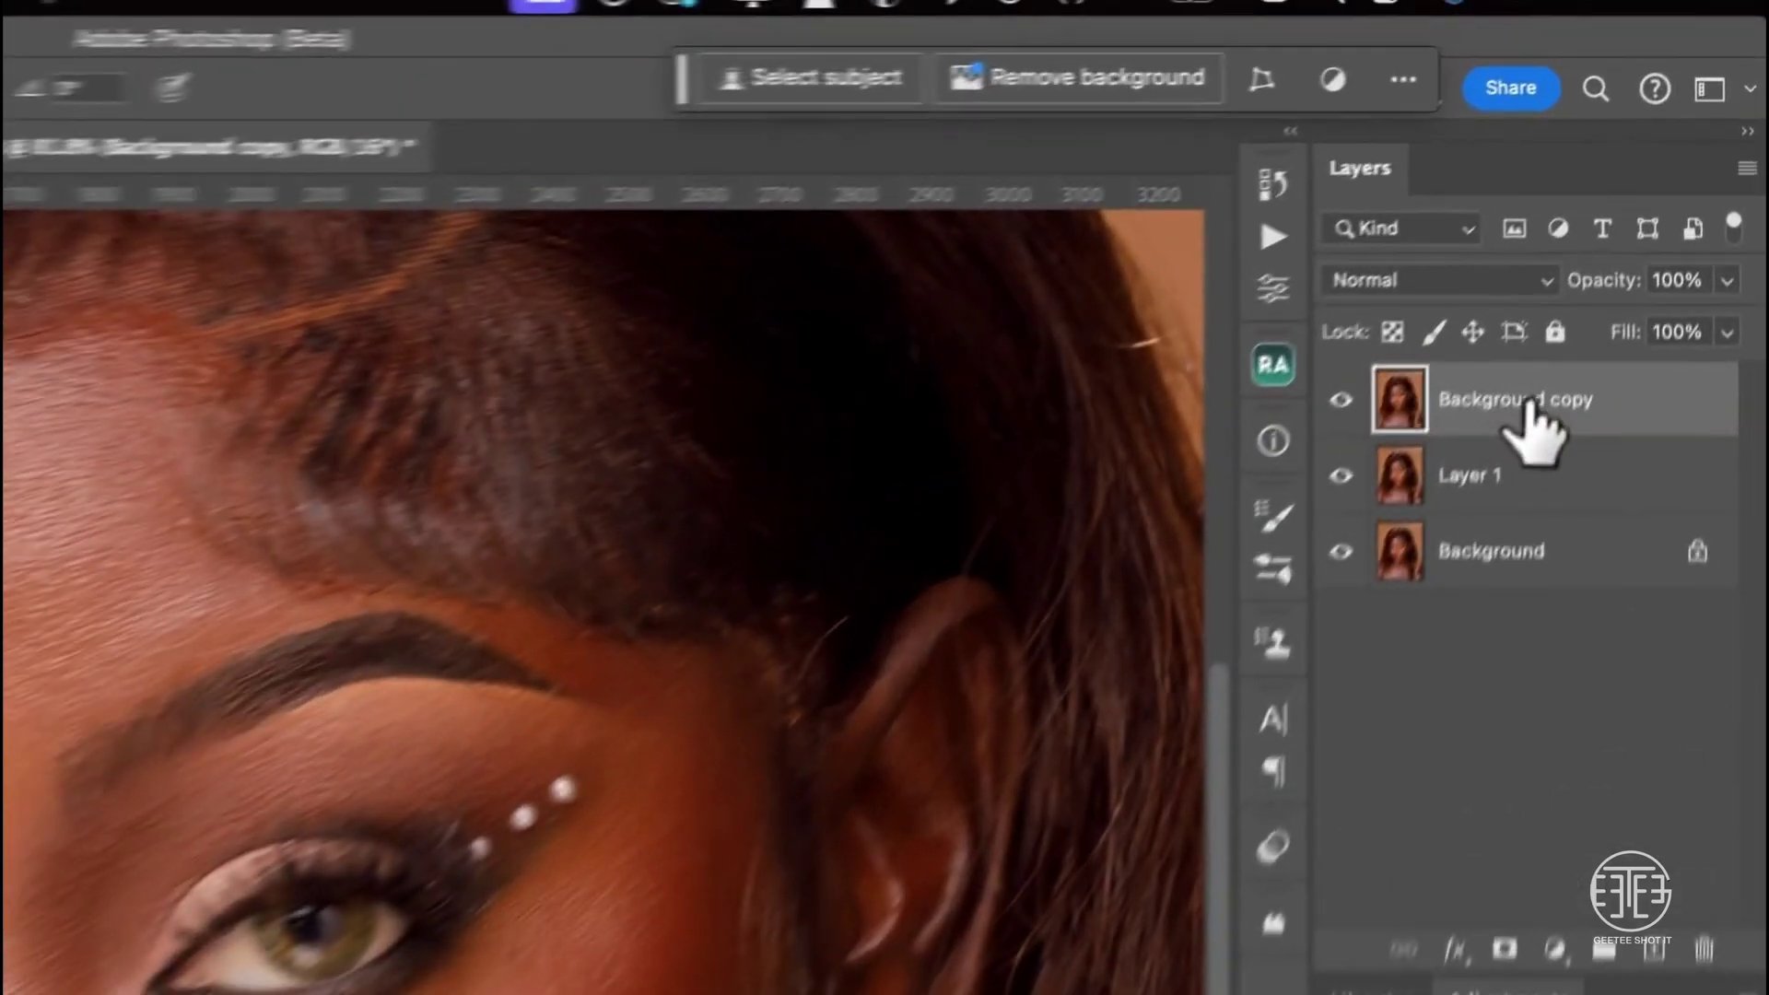
- Rename Background copy to 'fashion' and Layer 1 to 'natural'
double_click(1636, 215)
type("fashion")
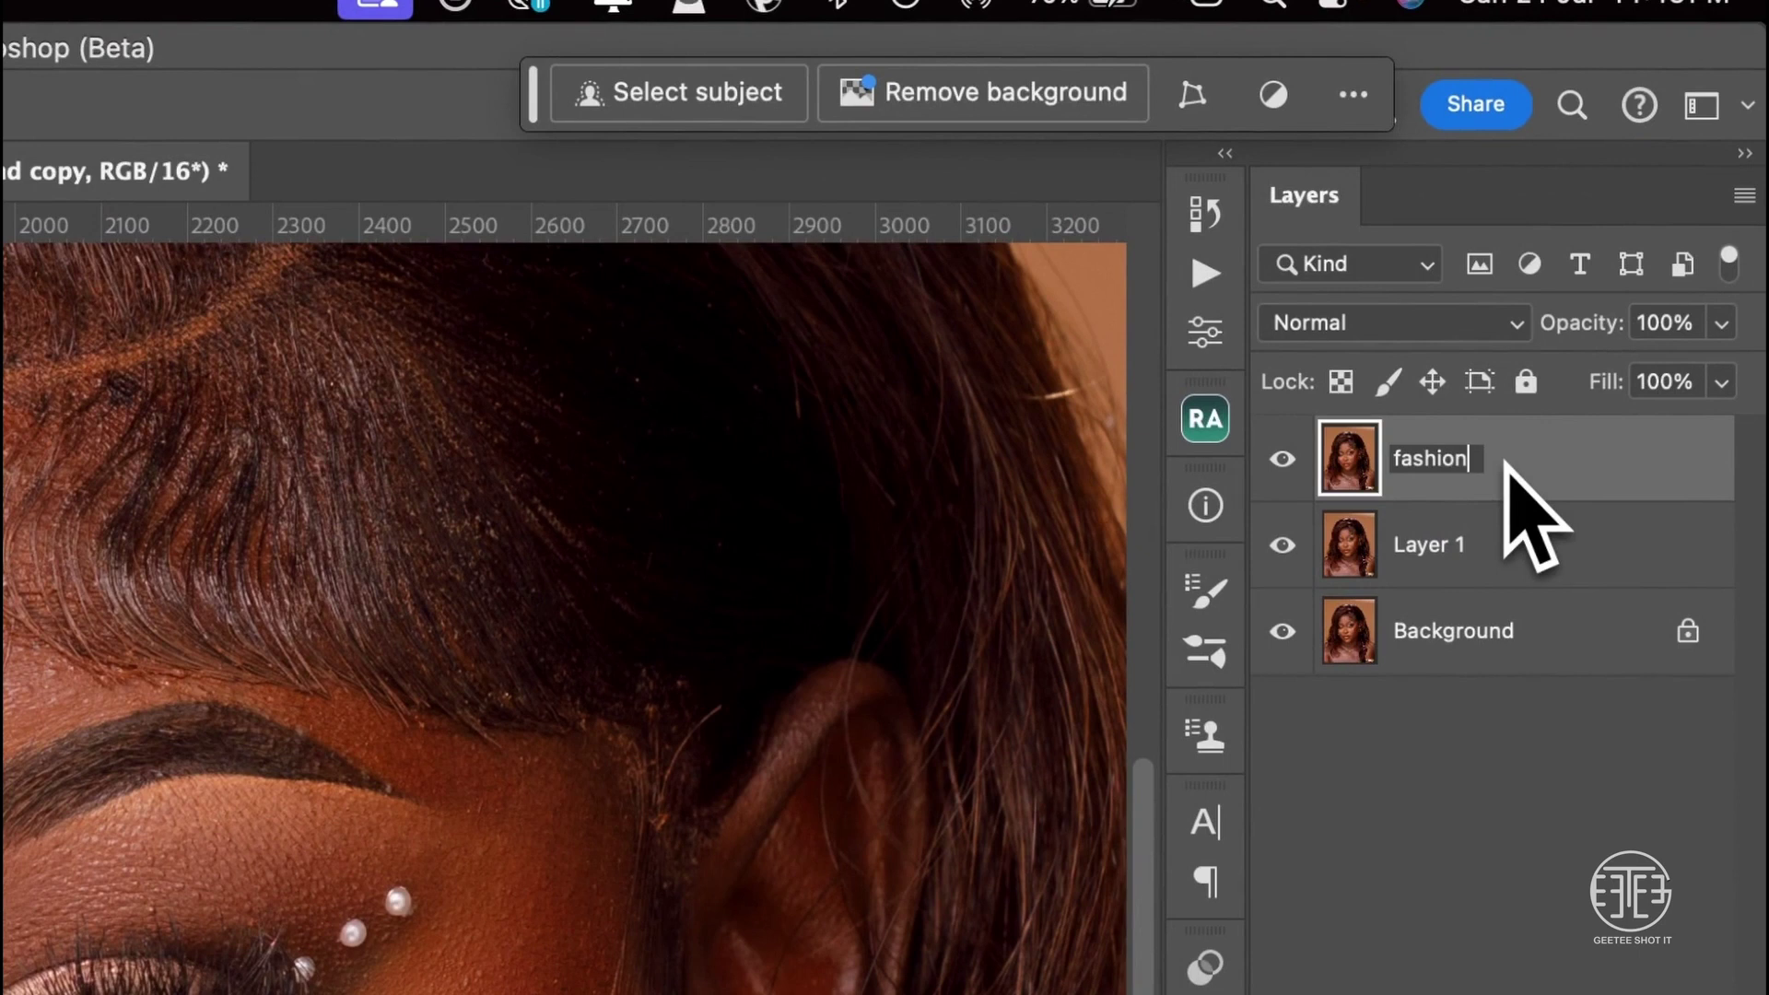
key("Return")
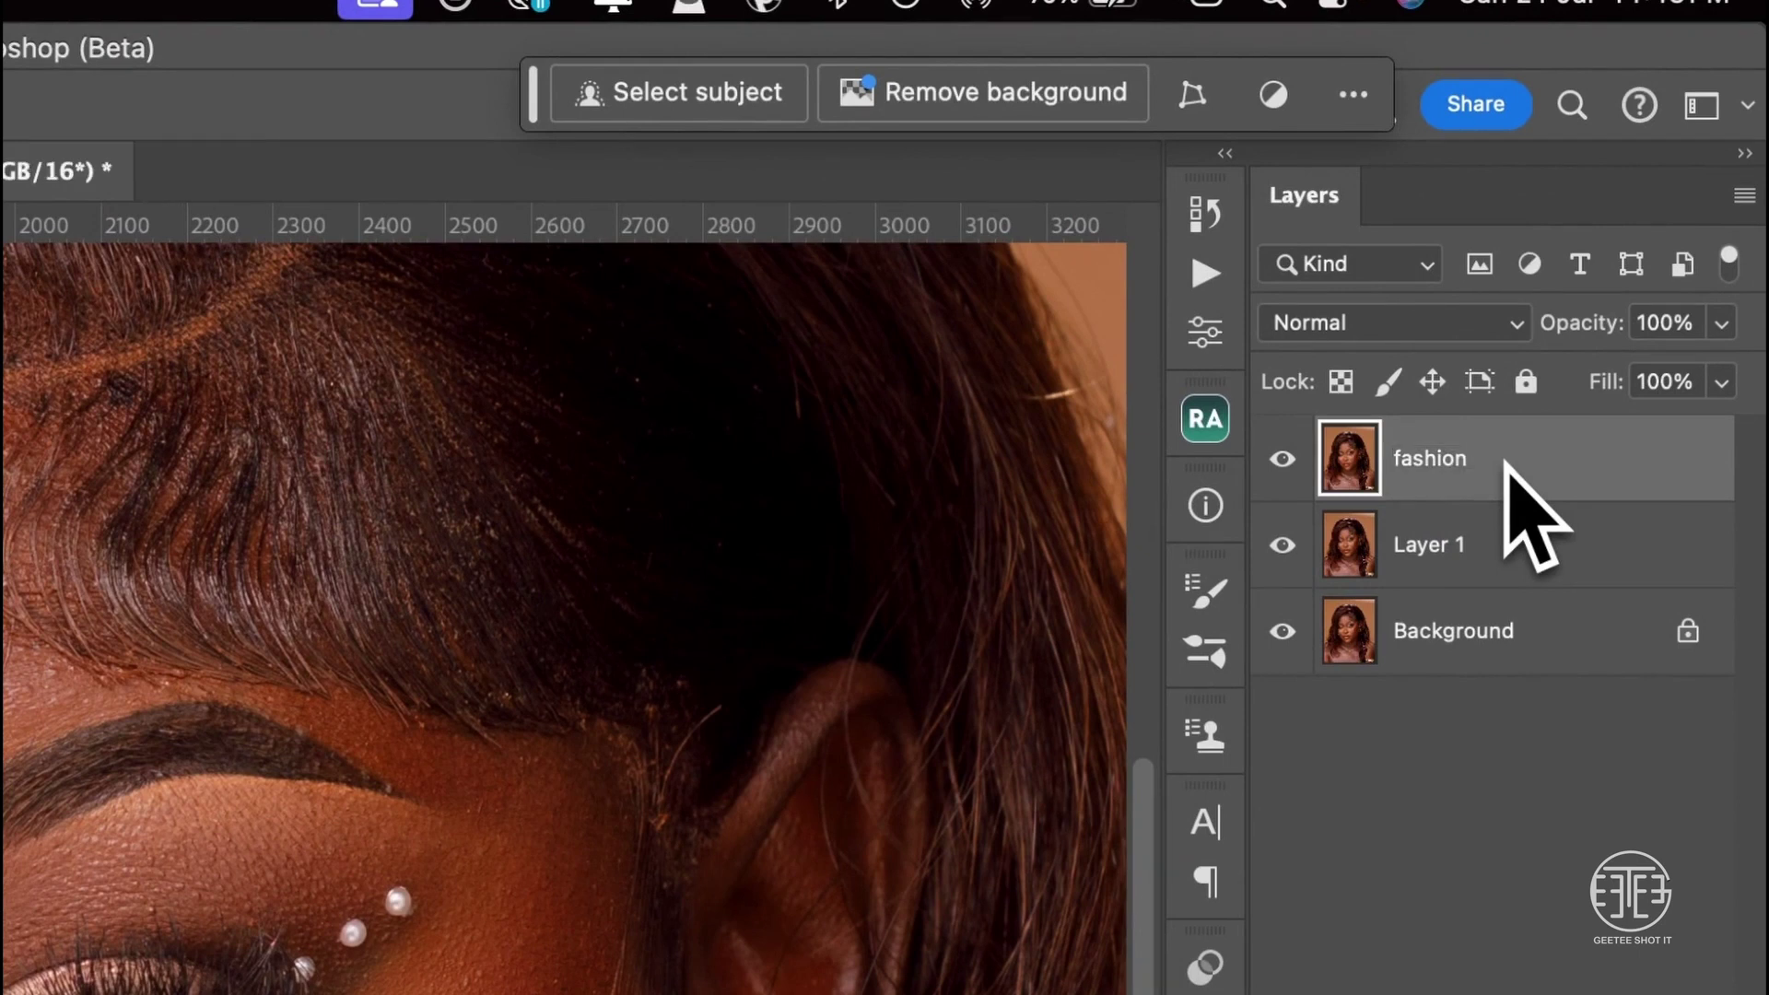
double_click(1433, 545)
type("natural")
key("Return")
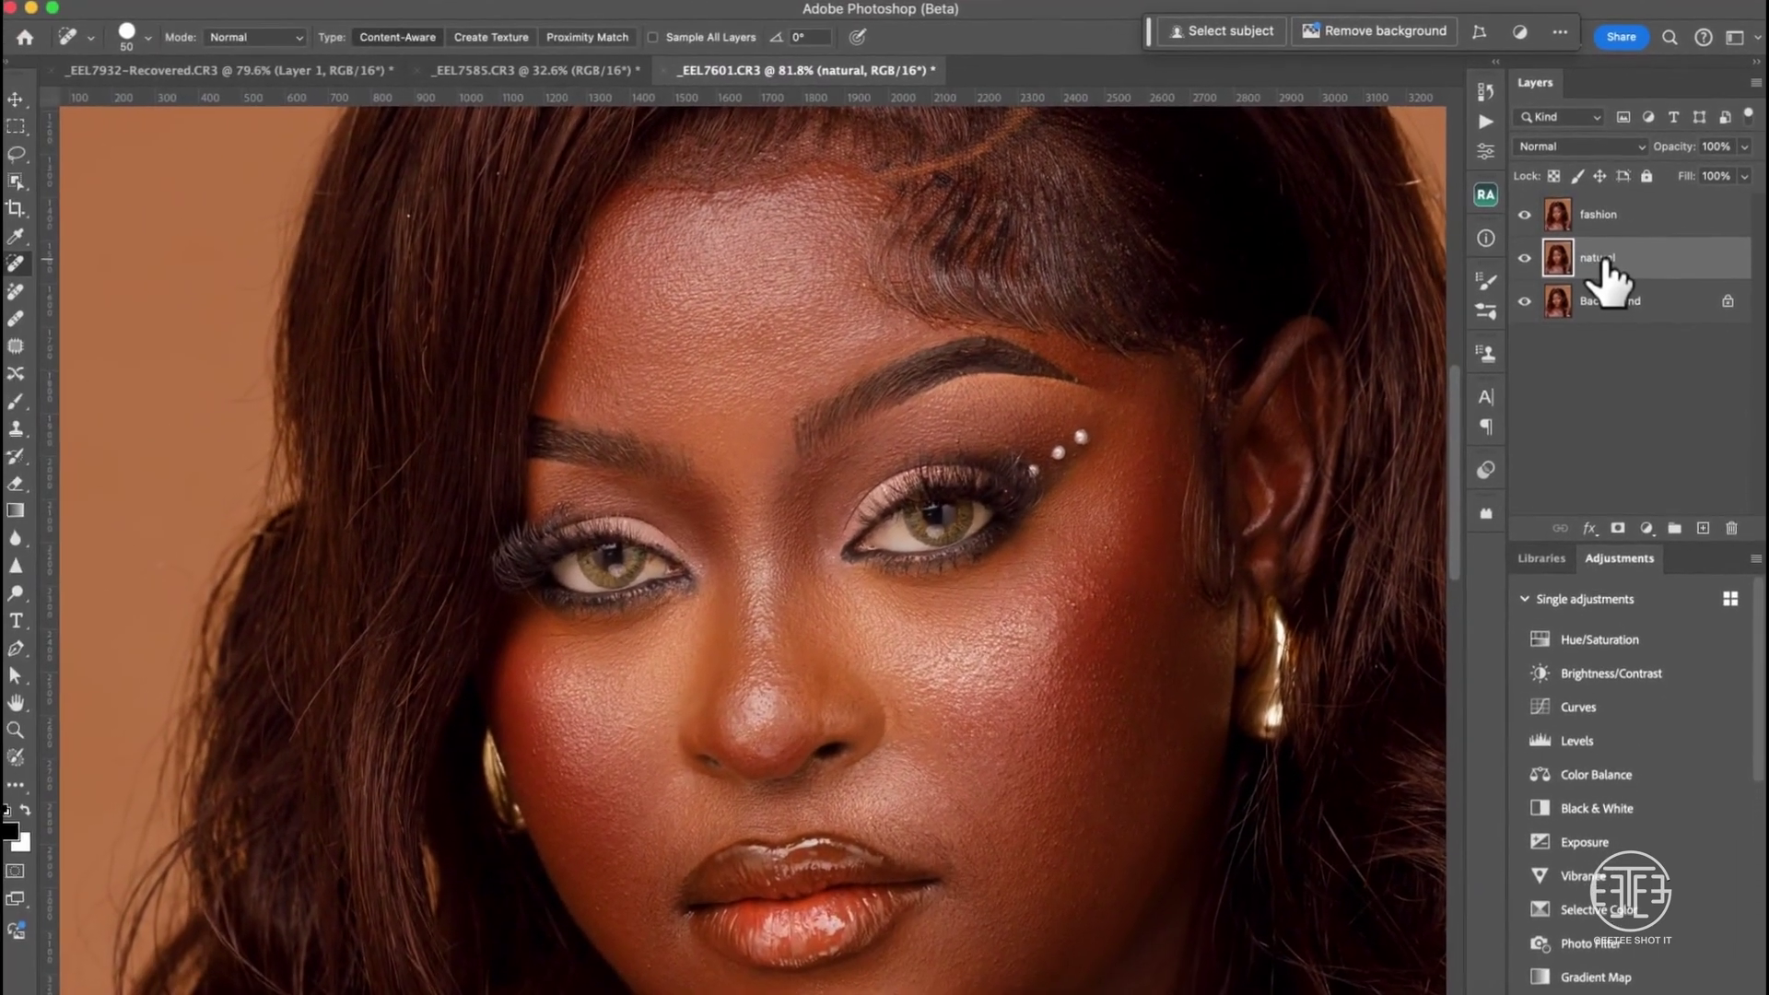
- Toggle the fashion layer's visibility to compare it against the natural retouch
left_click(1526, 214)
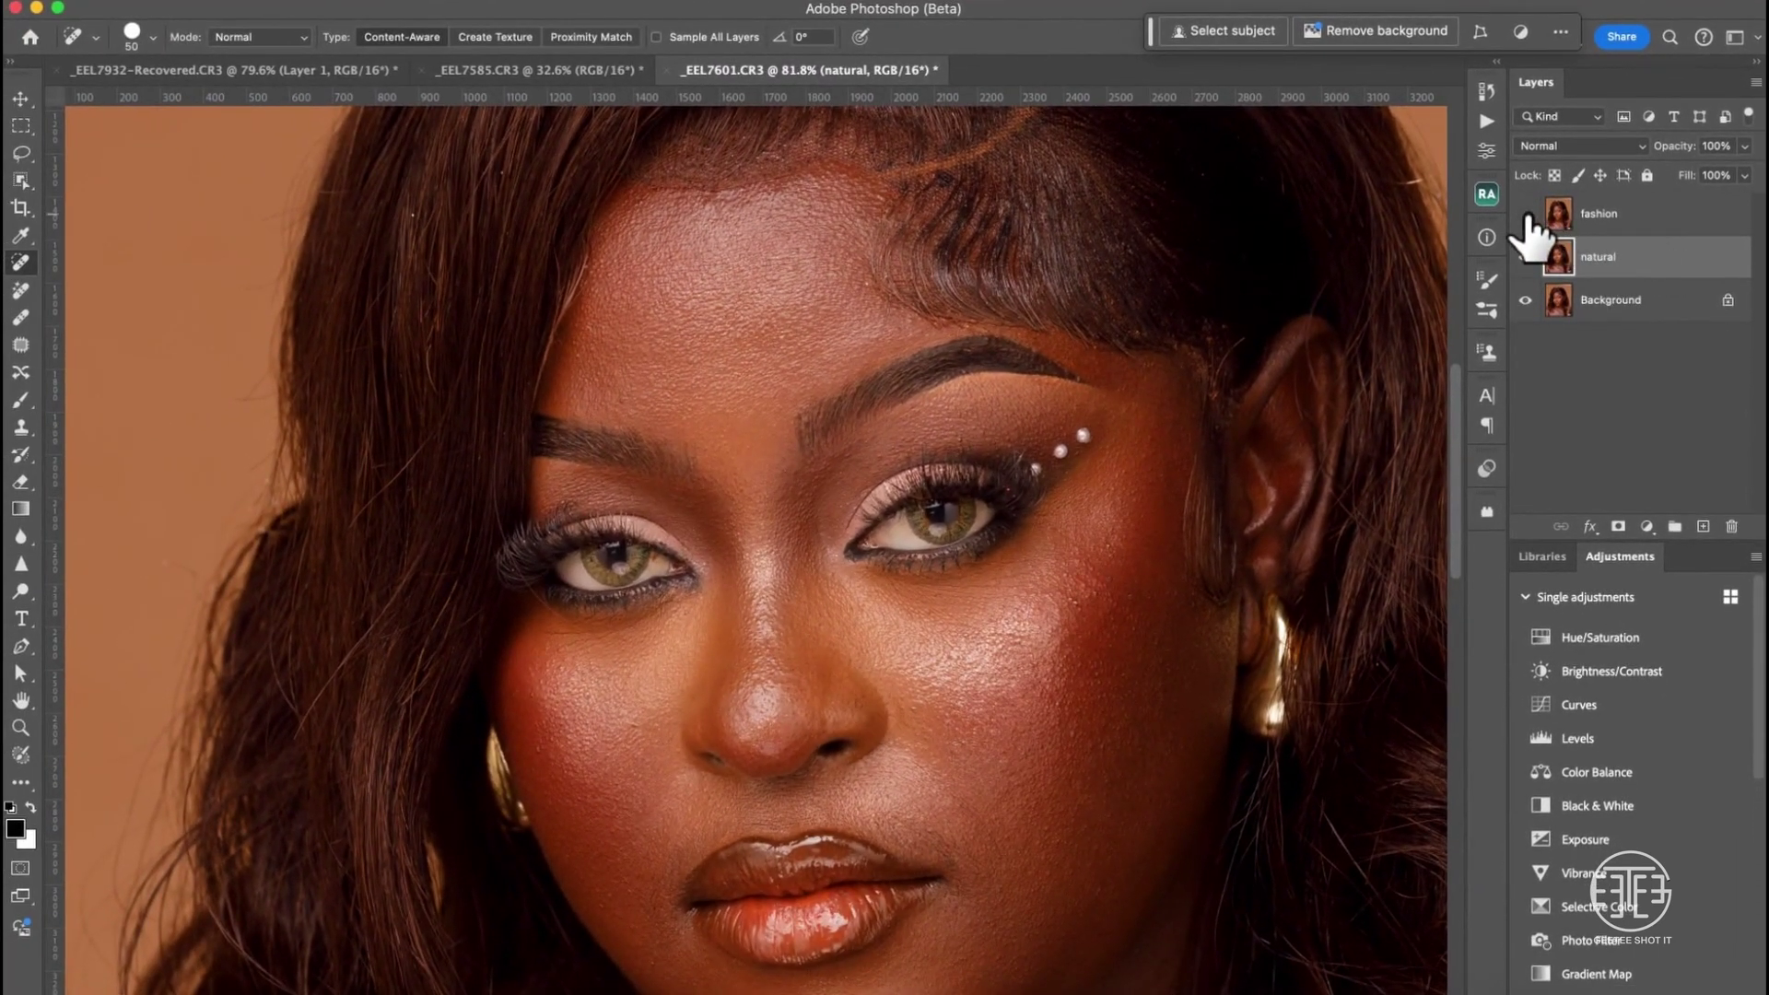
left_click(1526, 214)
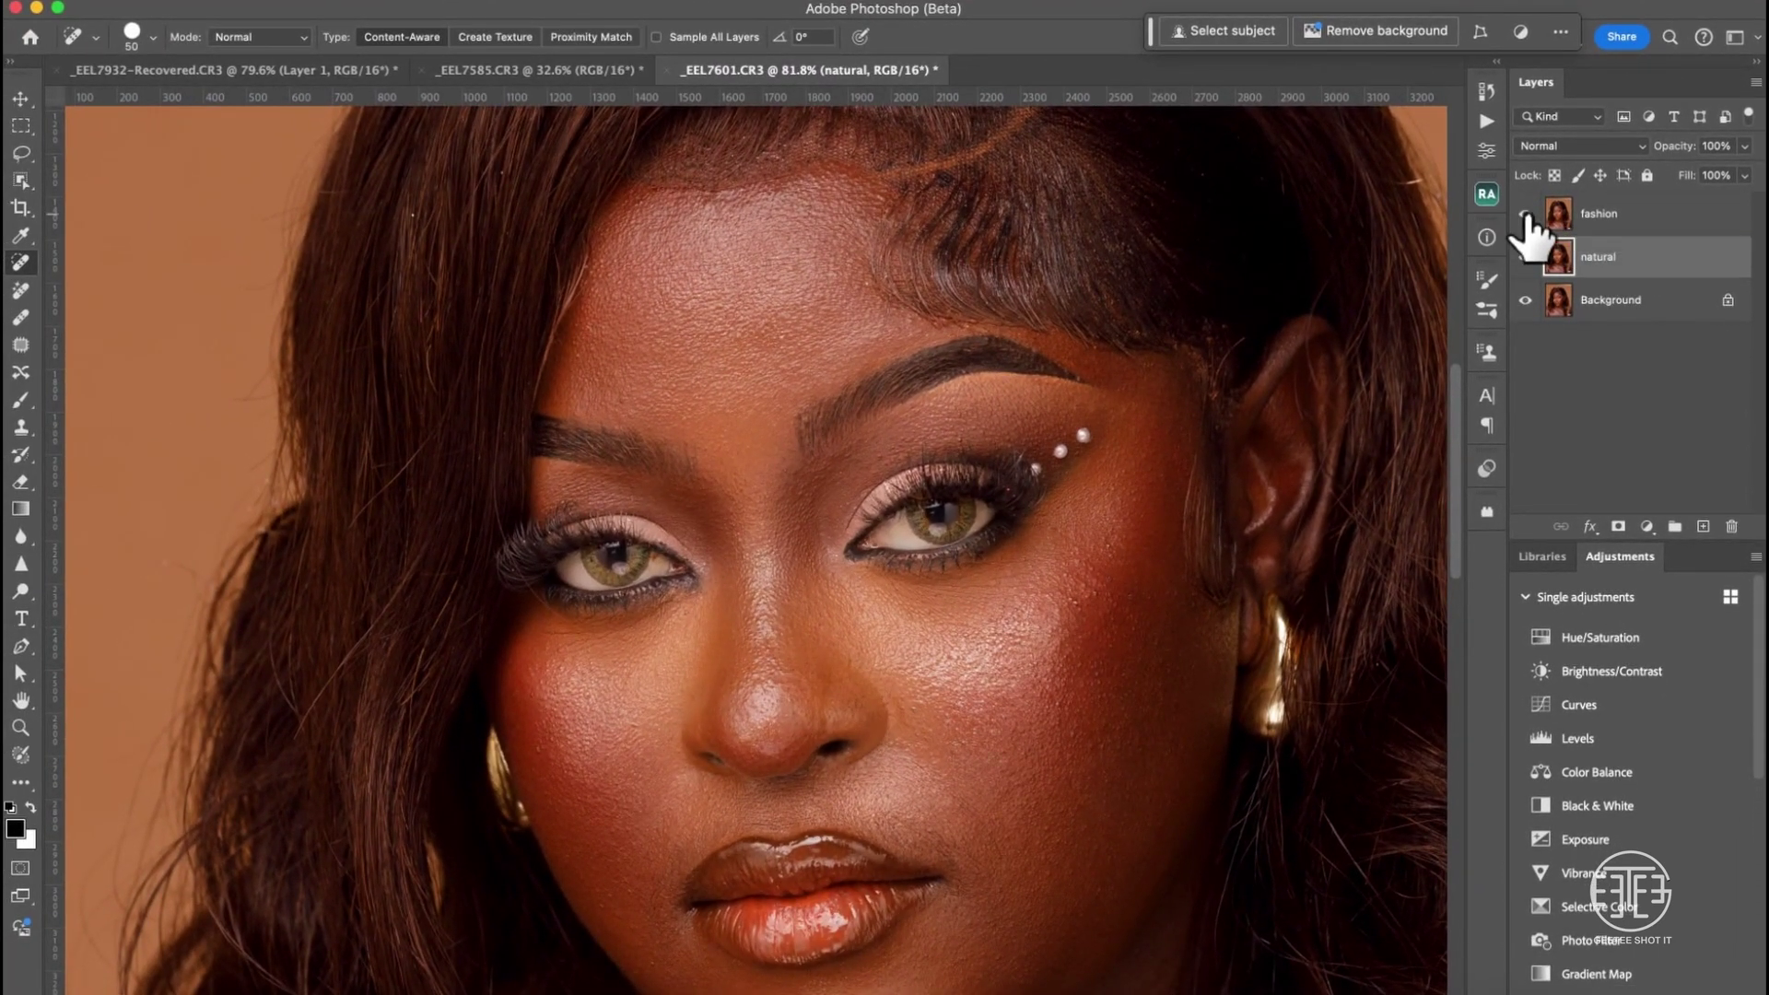
left_click(1526, 213)
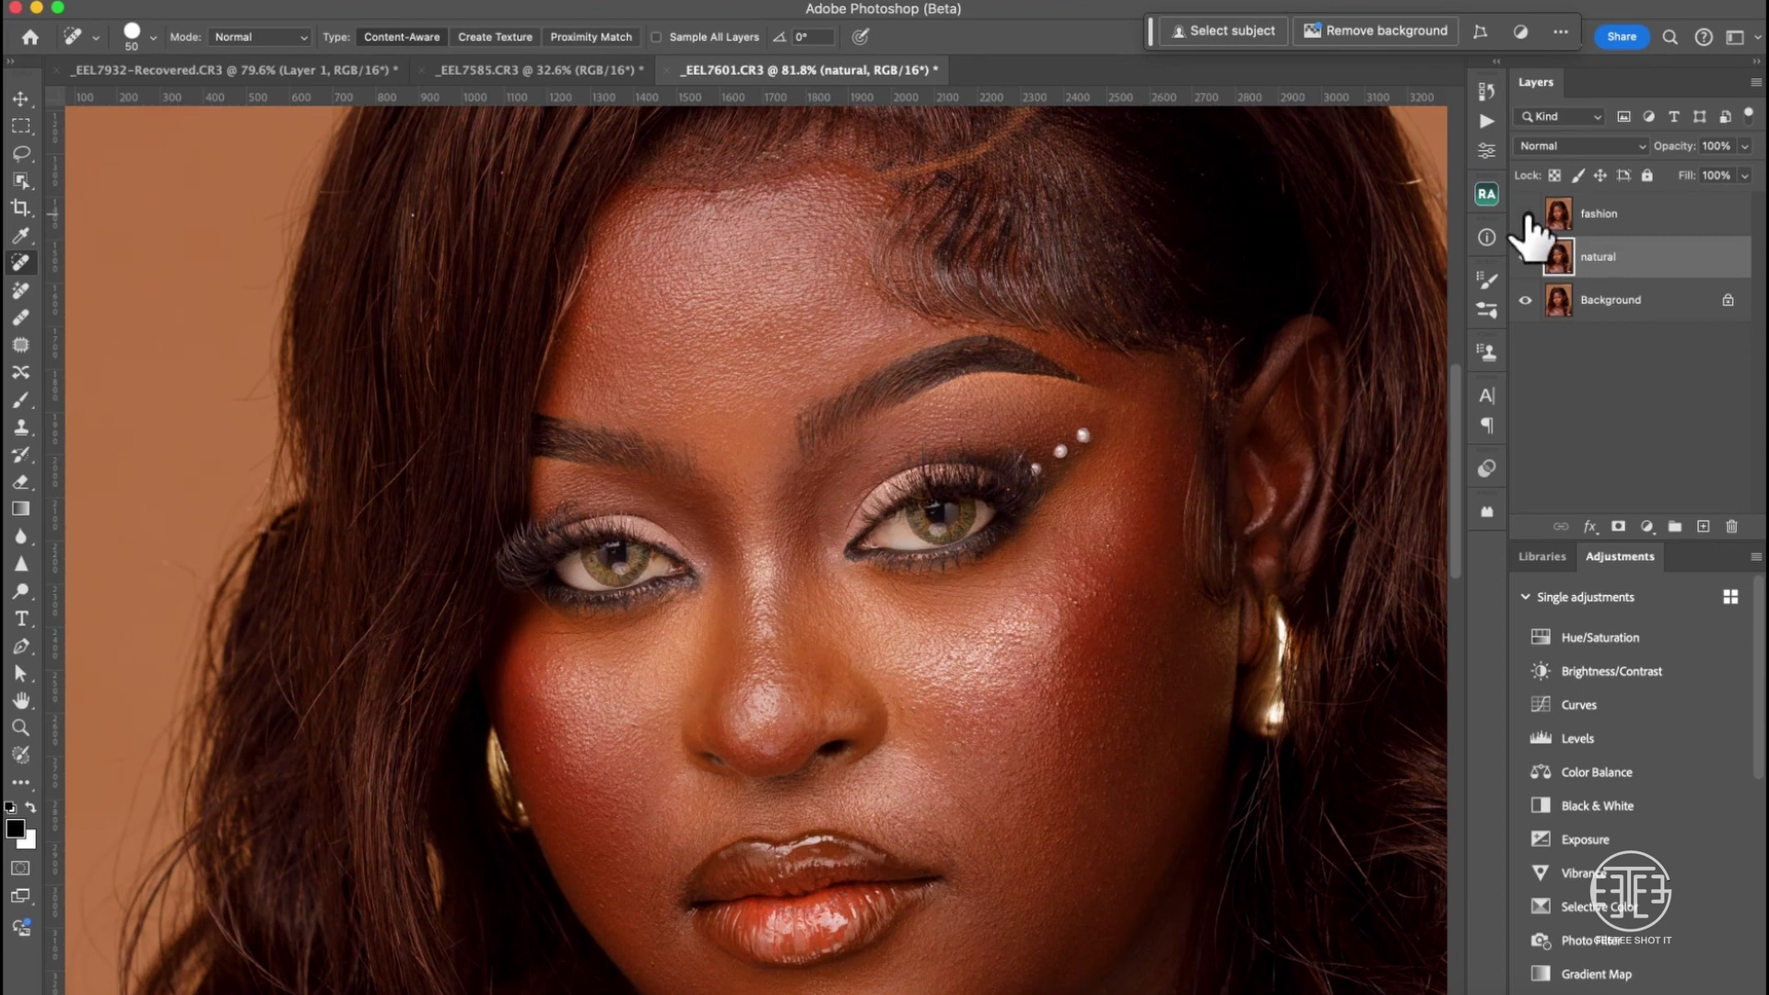
left_click(1526, 214)
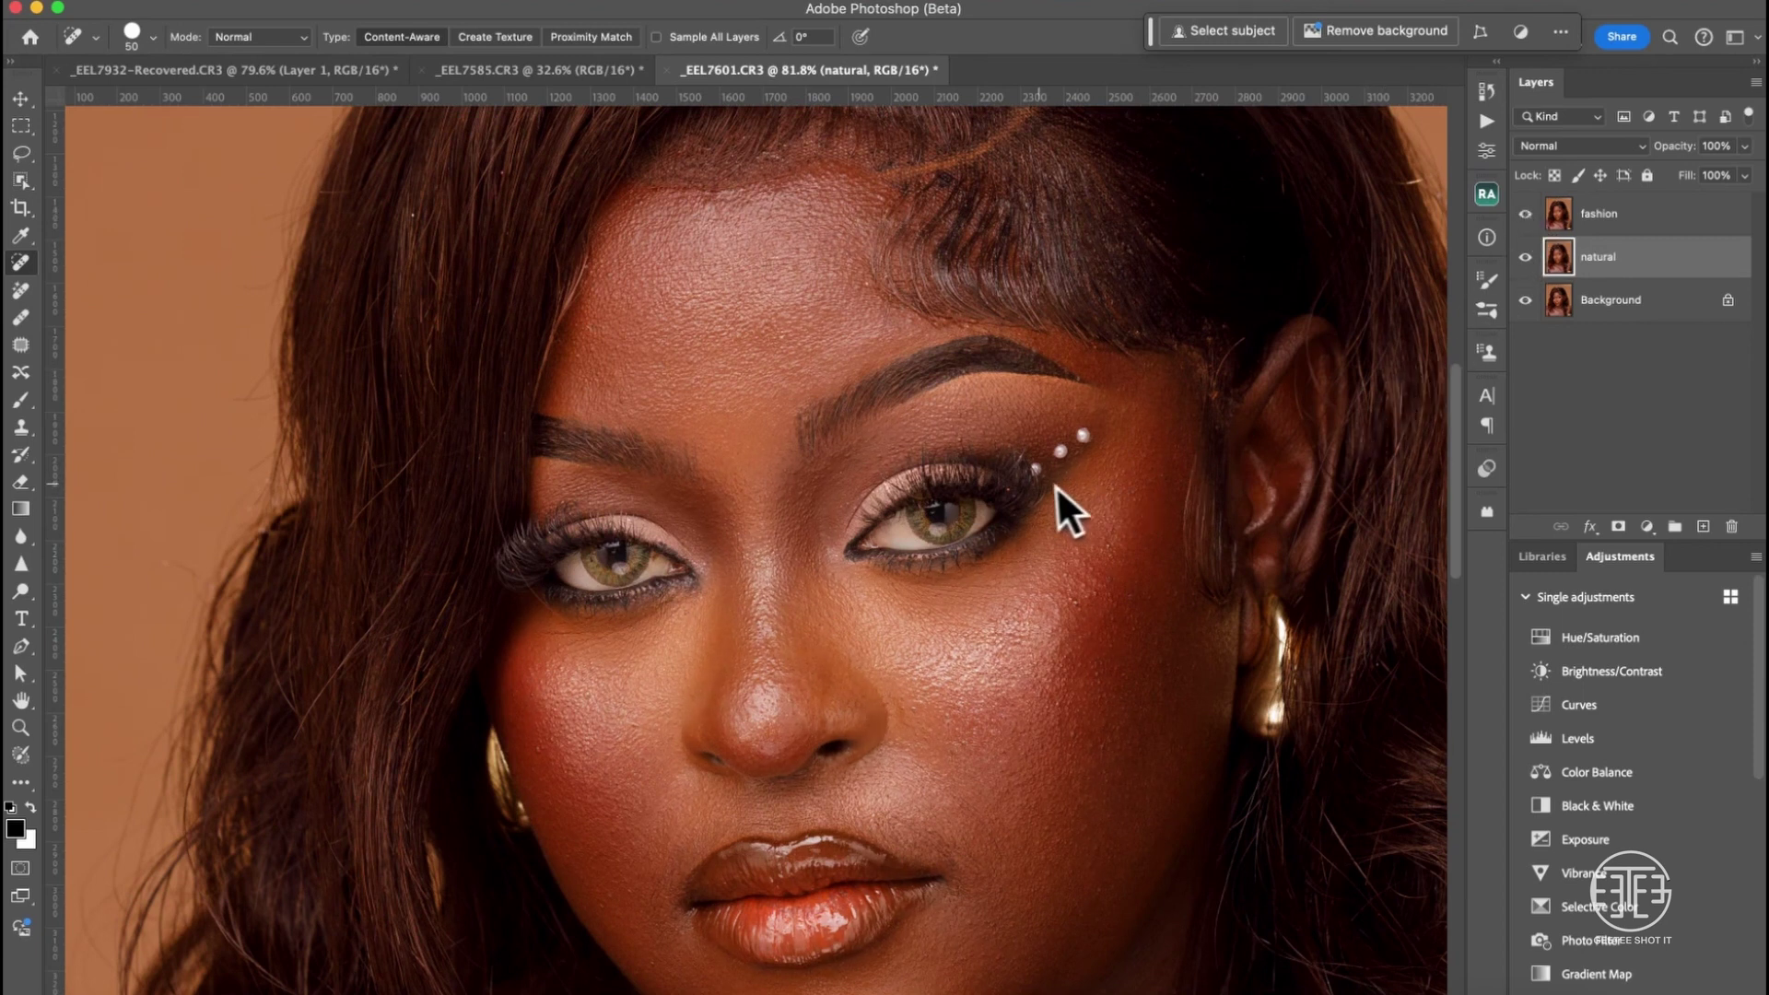
scroll(991, 489, "up", 3)
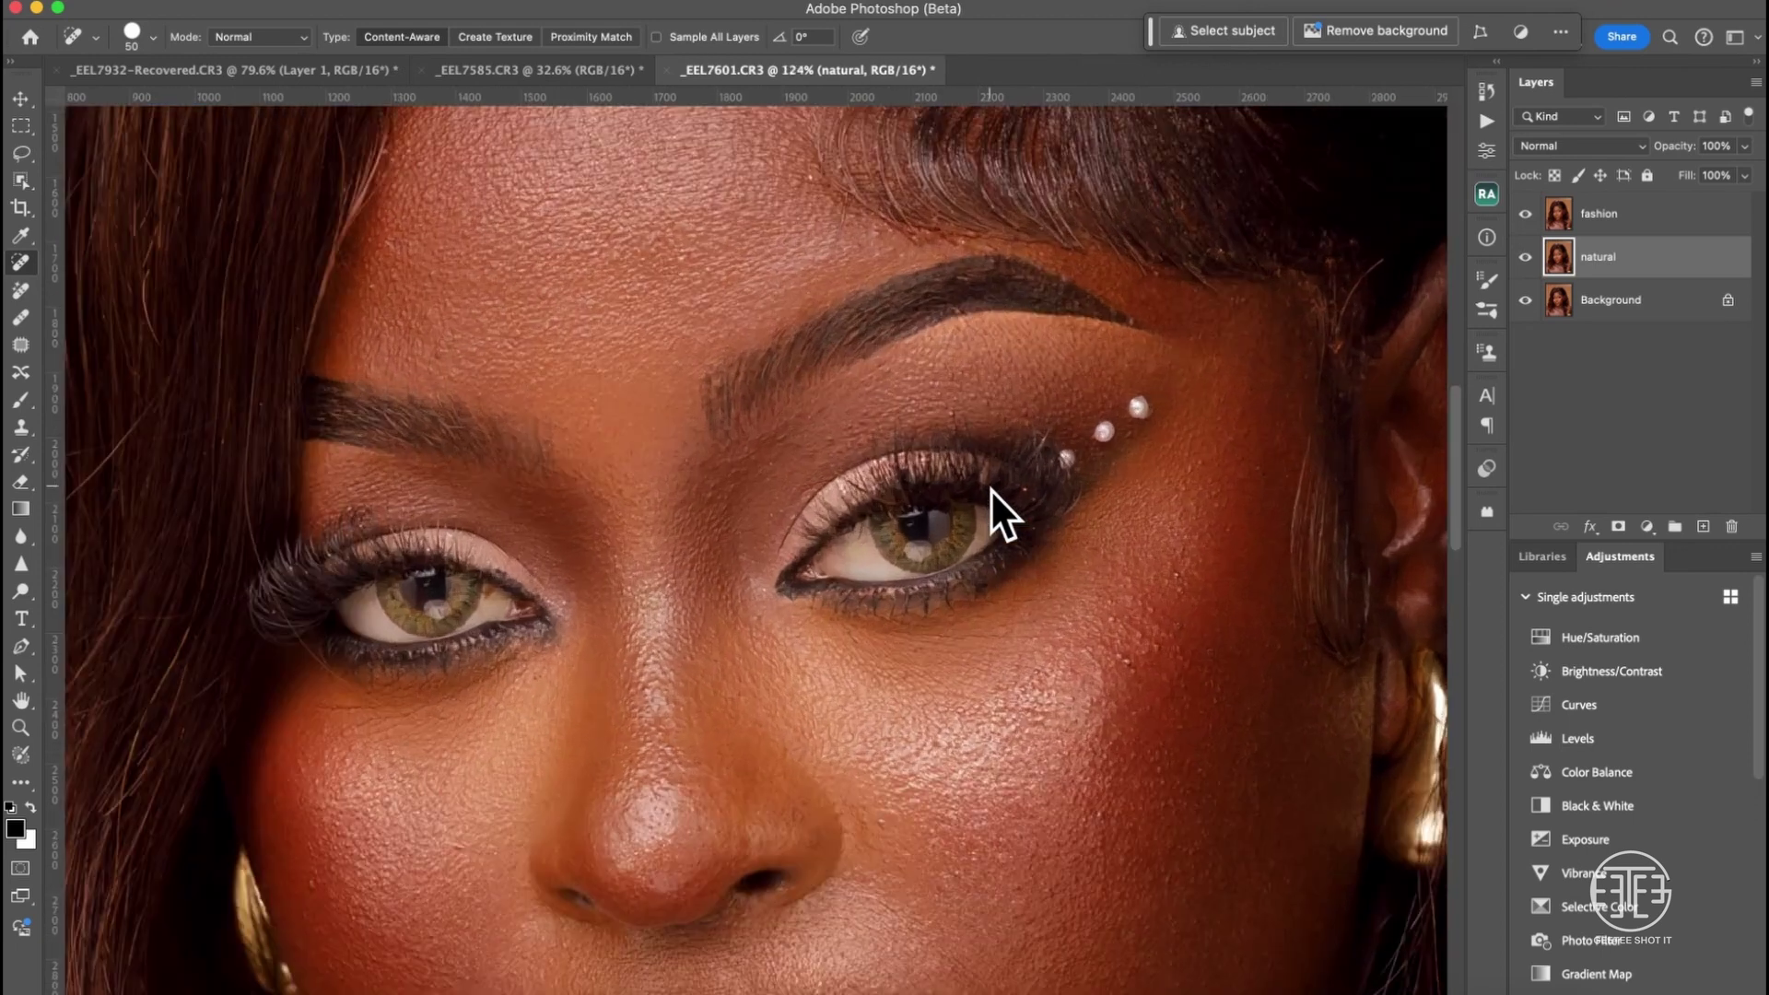
scroll(992, 489, "down", 3)
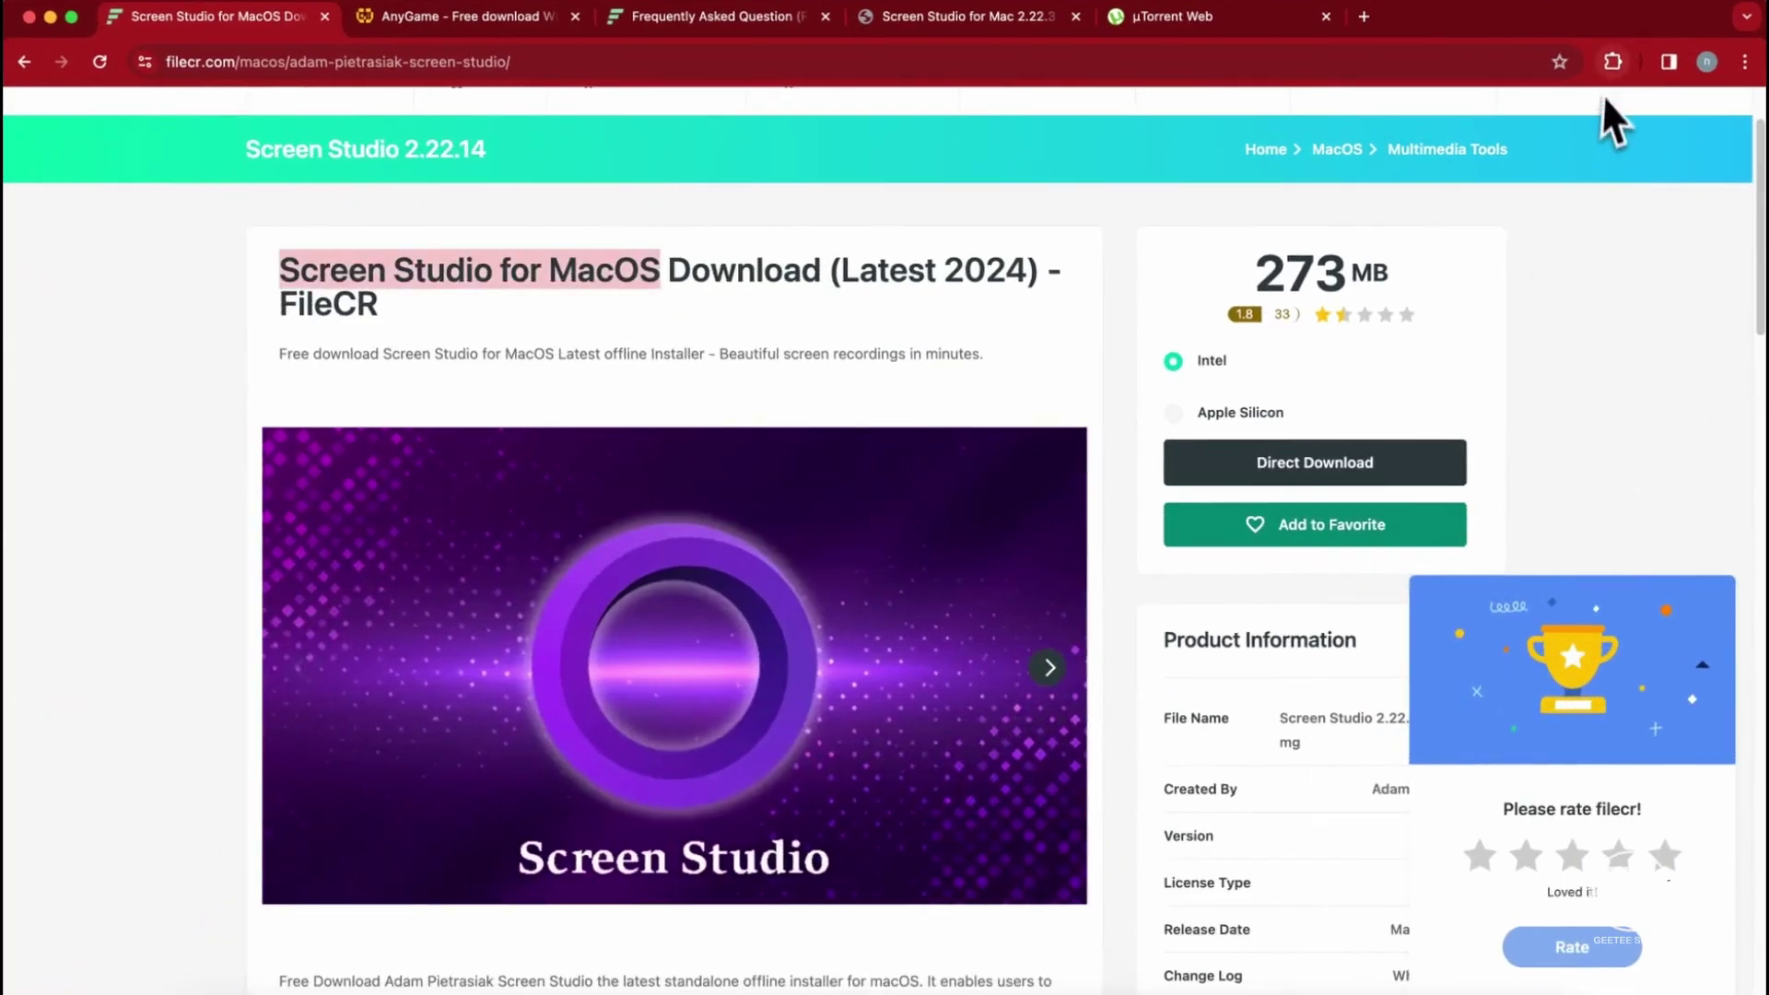
- Go to youtube.com and open the RAW processing master class video from the channel page
left_click(917, 65)
type("youtube.com")
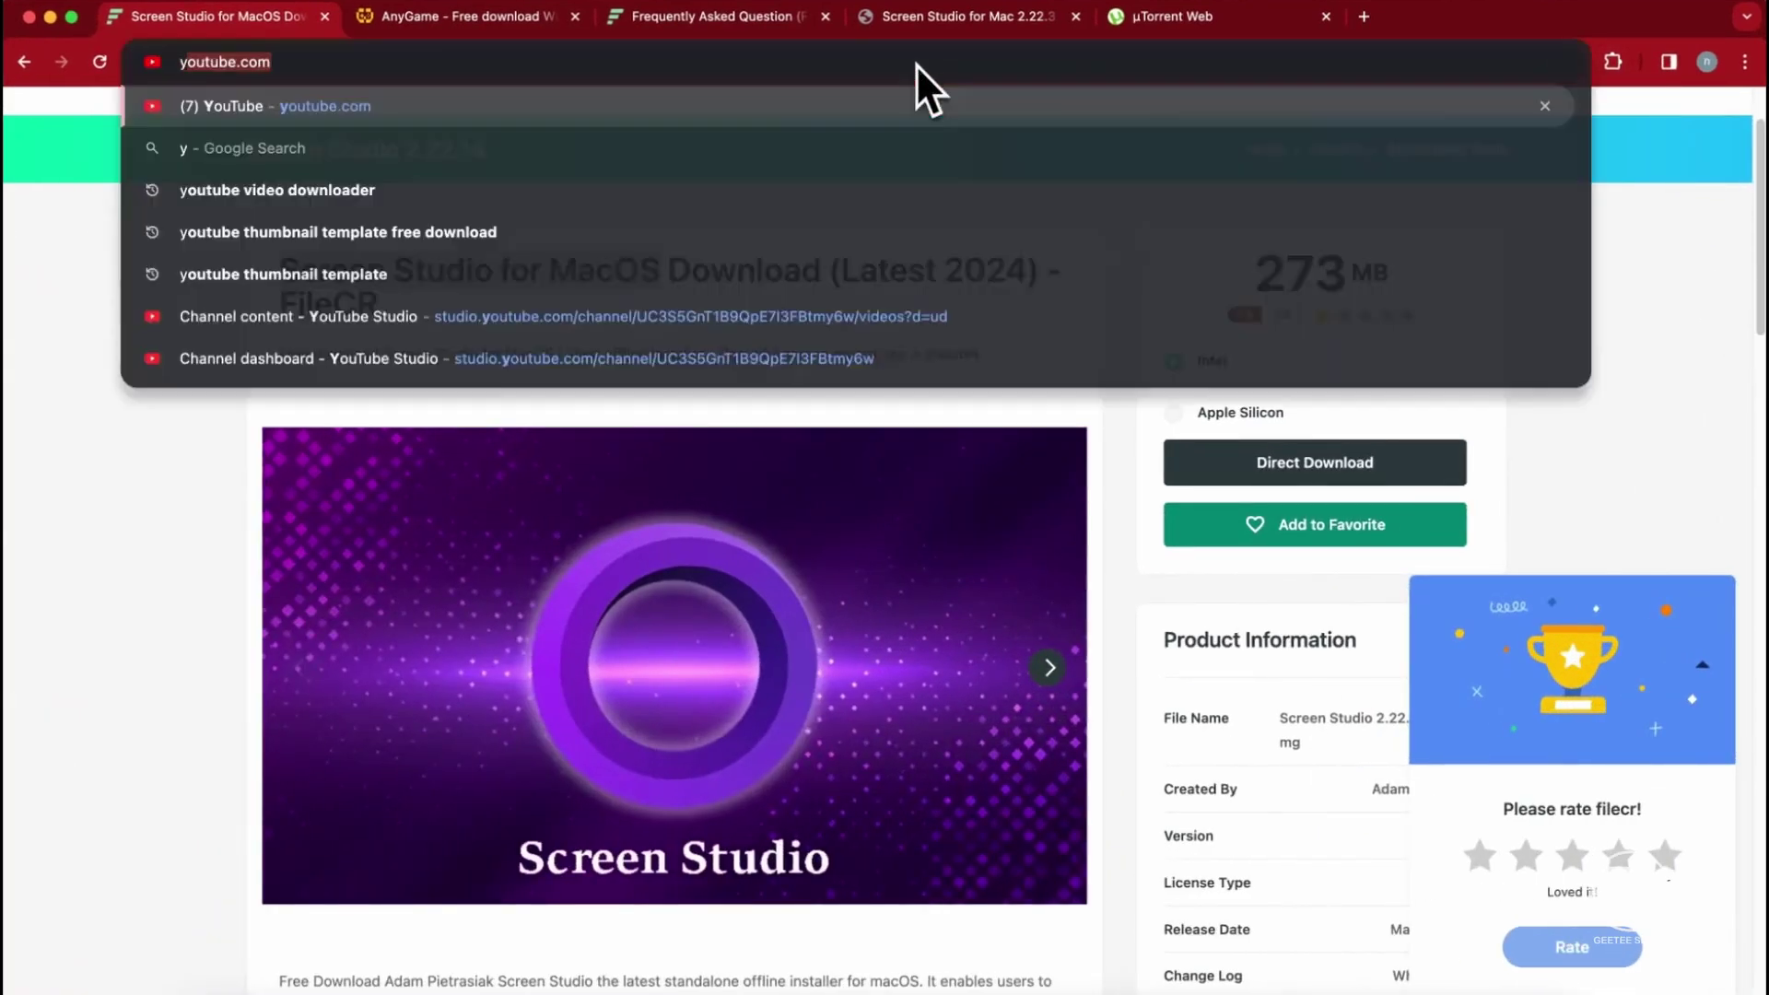
key("Return")
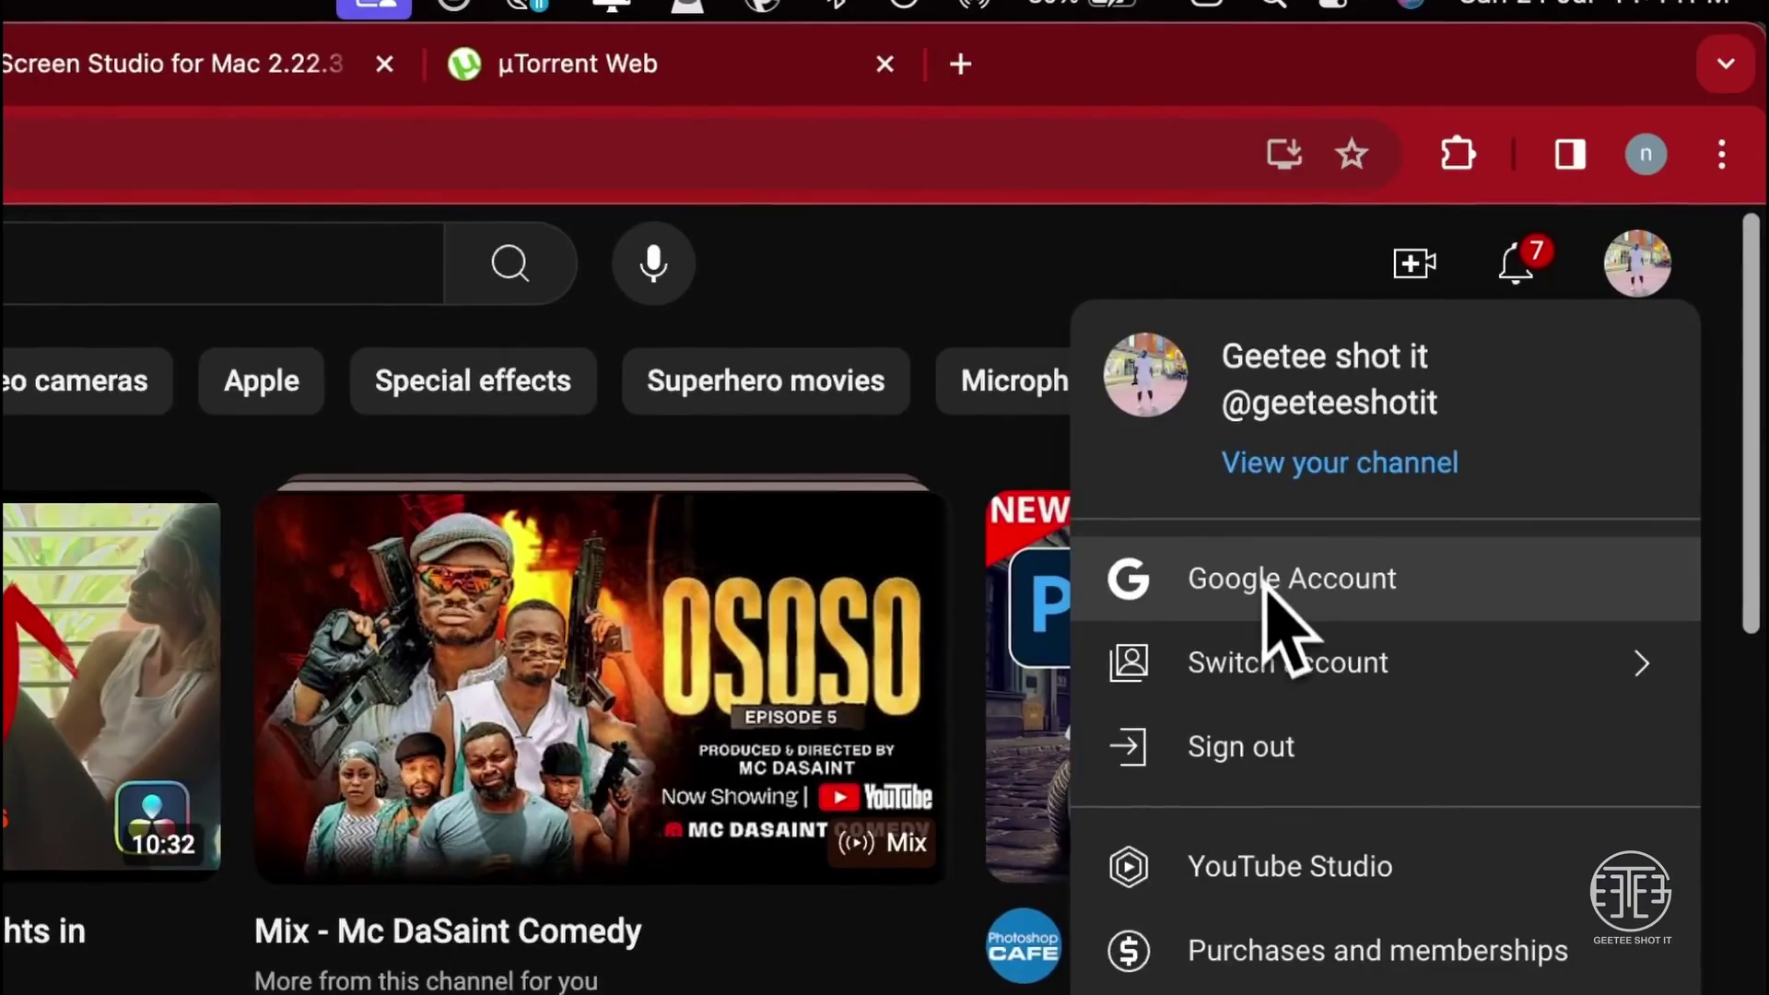
left_click(1268, 621)
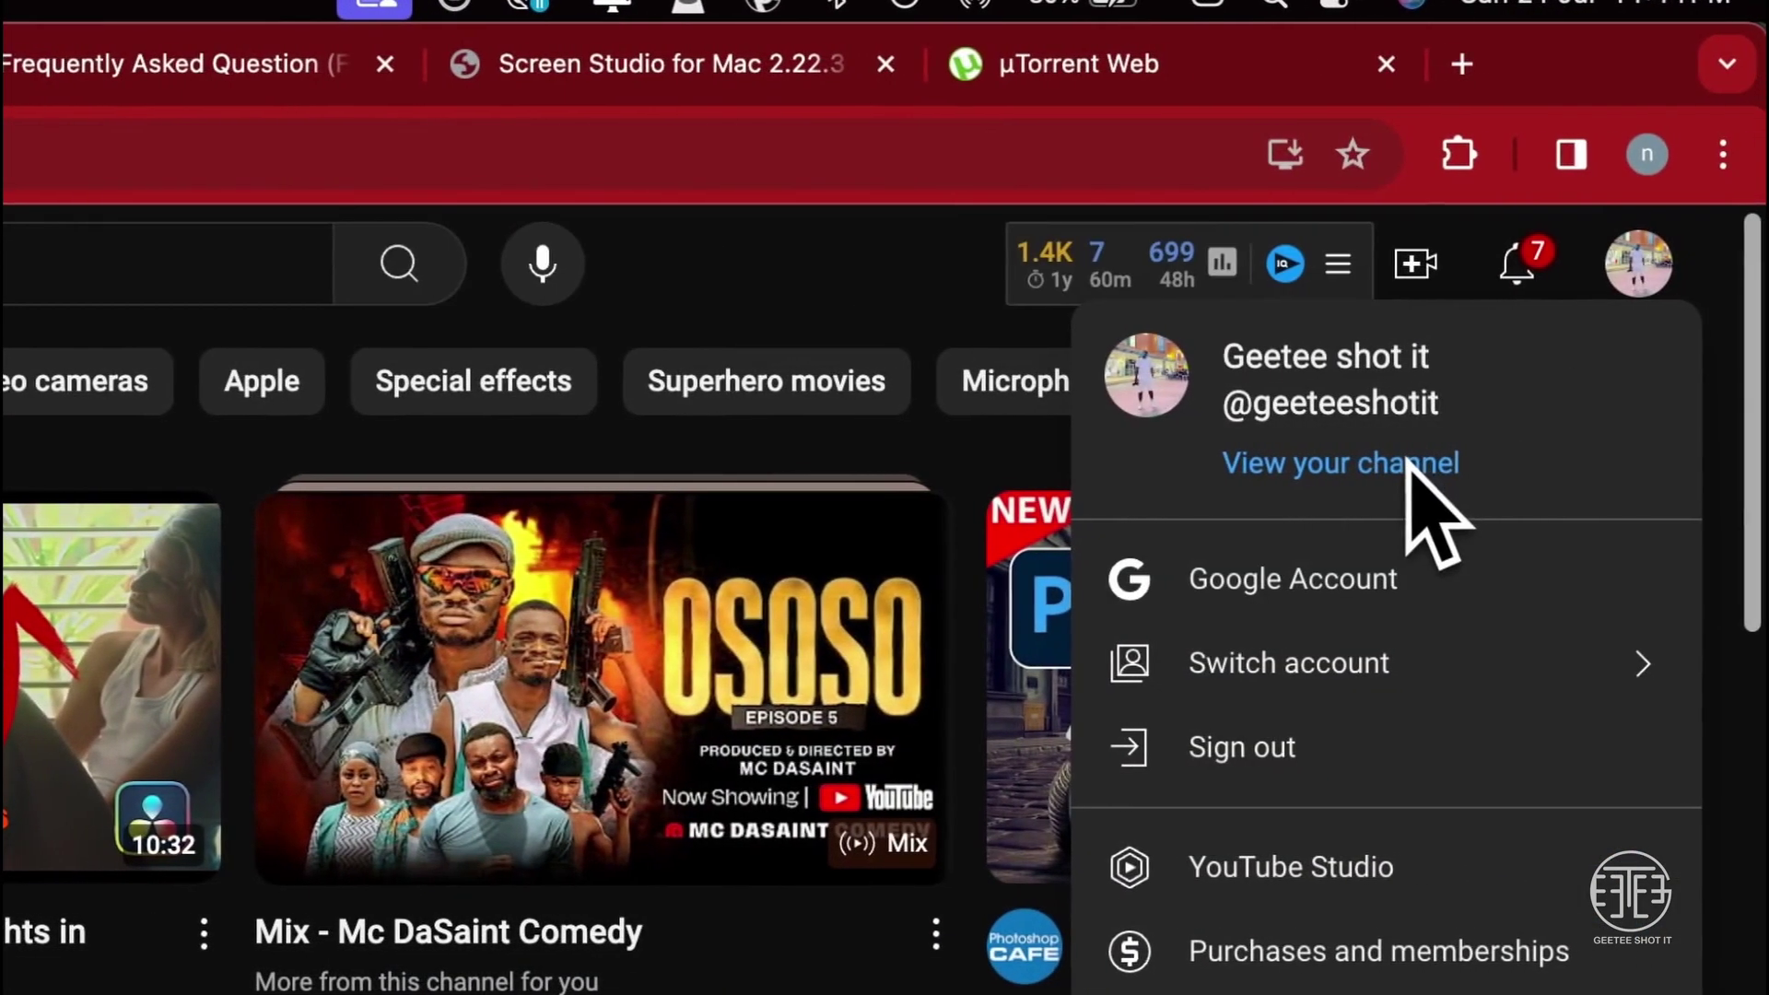
left_click(1407, 462)
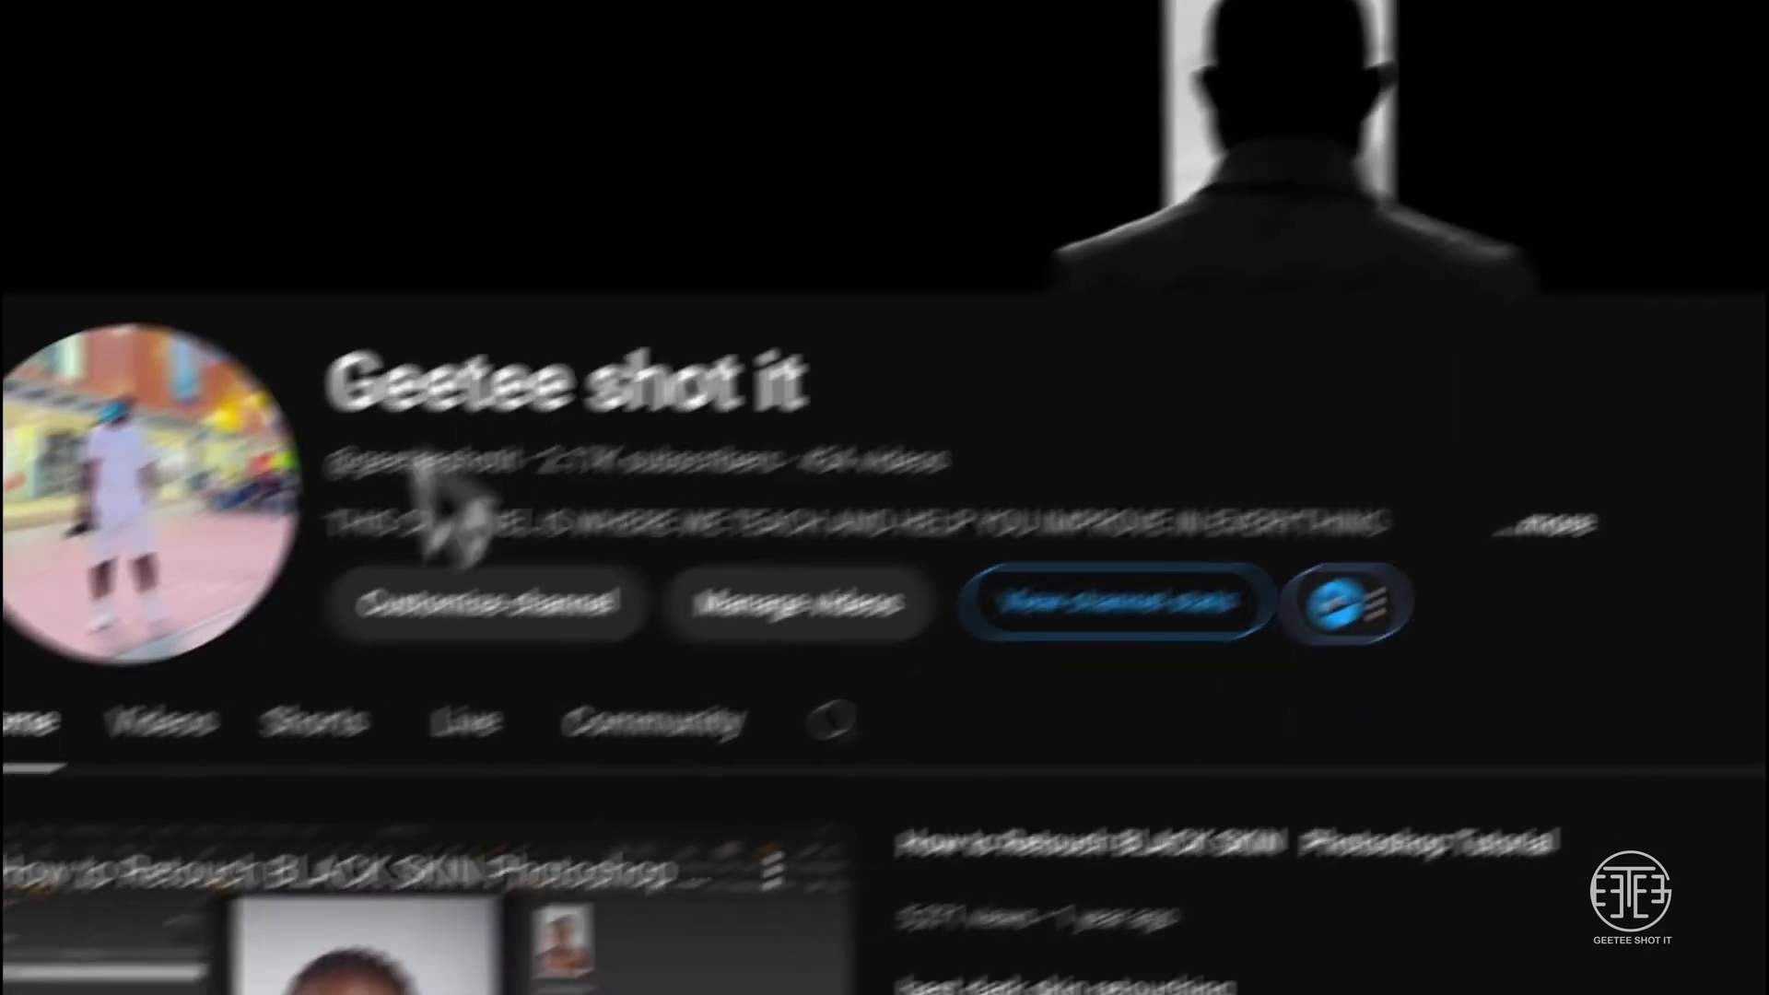
scroll(963, 765, "down", 8)
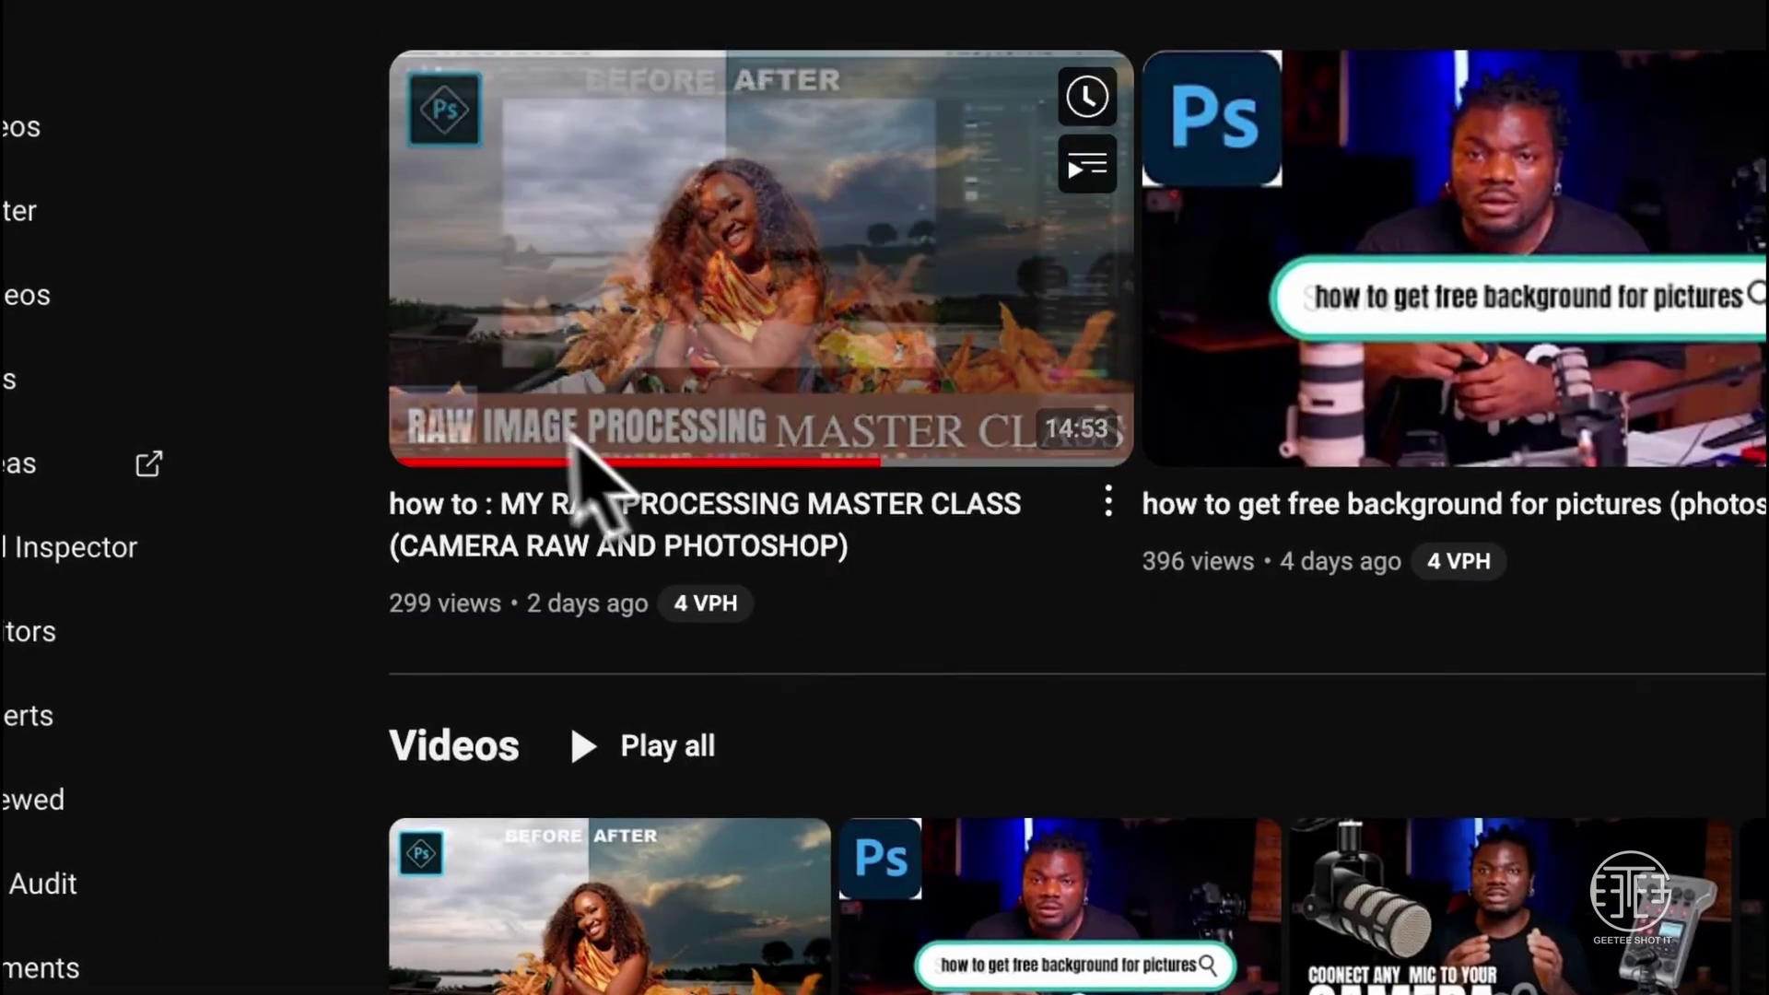
left_click(748, 286)
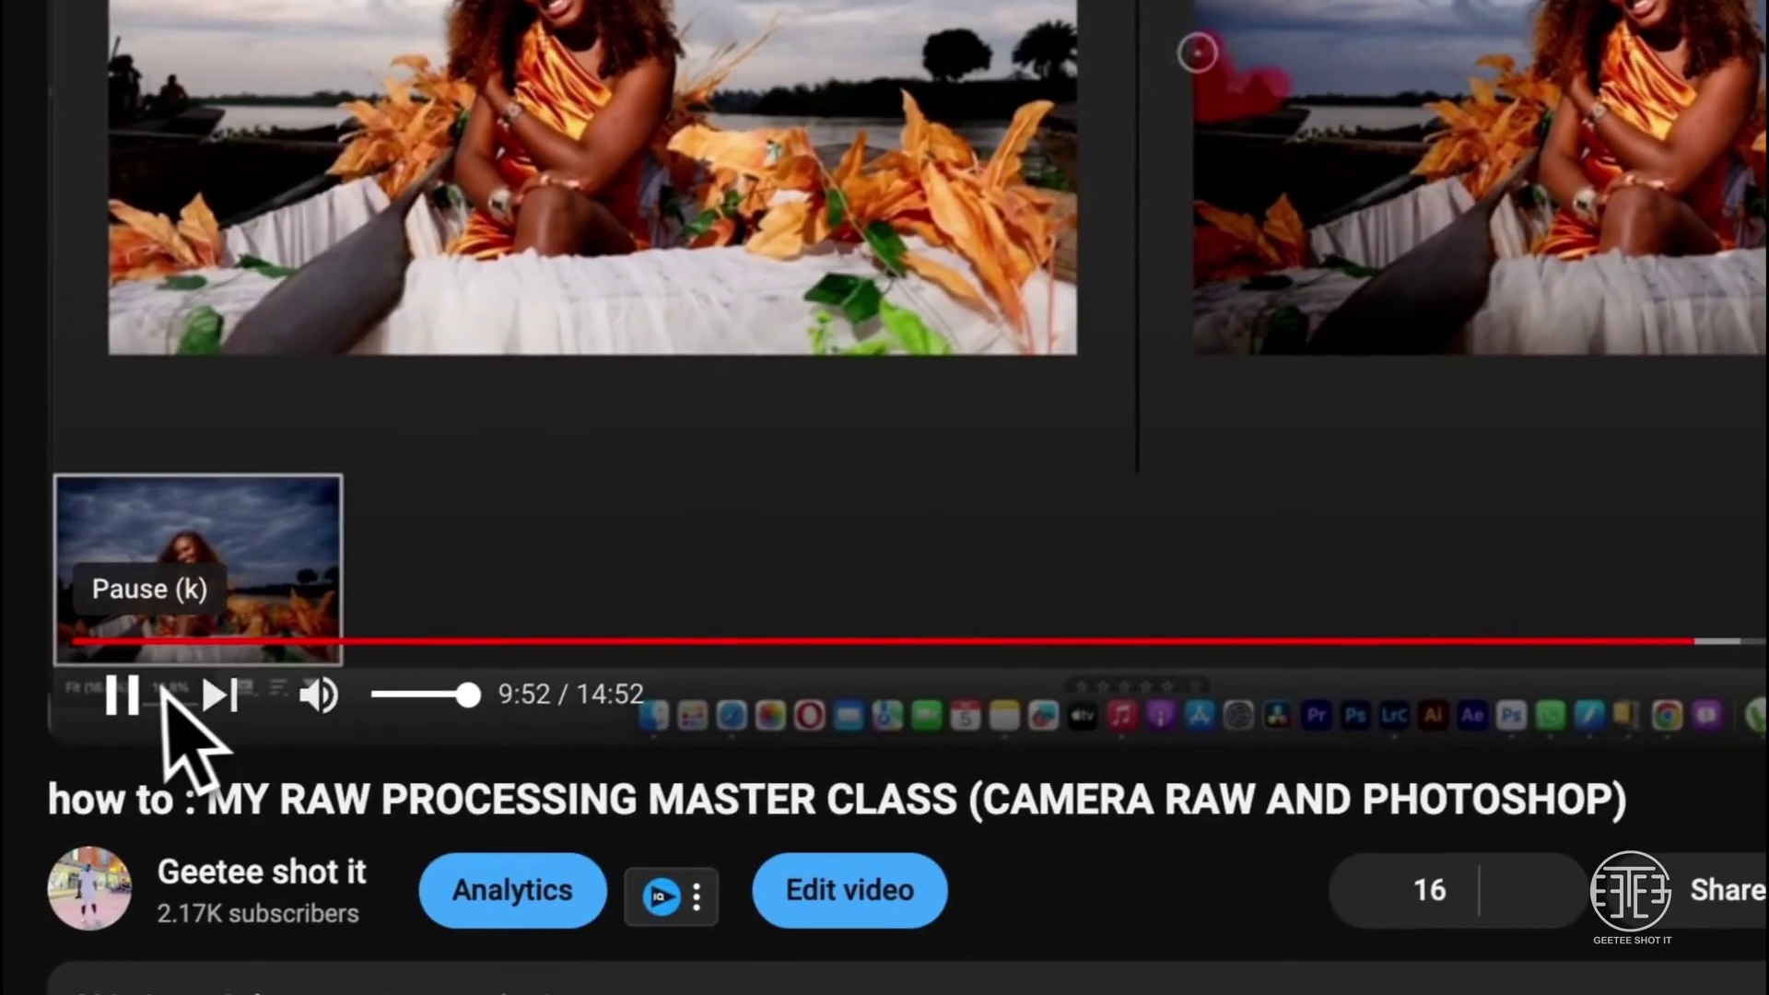
- Mute the video, set quality to 1080p, then pause it and return to Photoshop
left_click(328, 698)
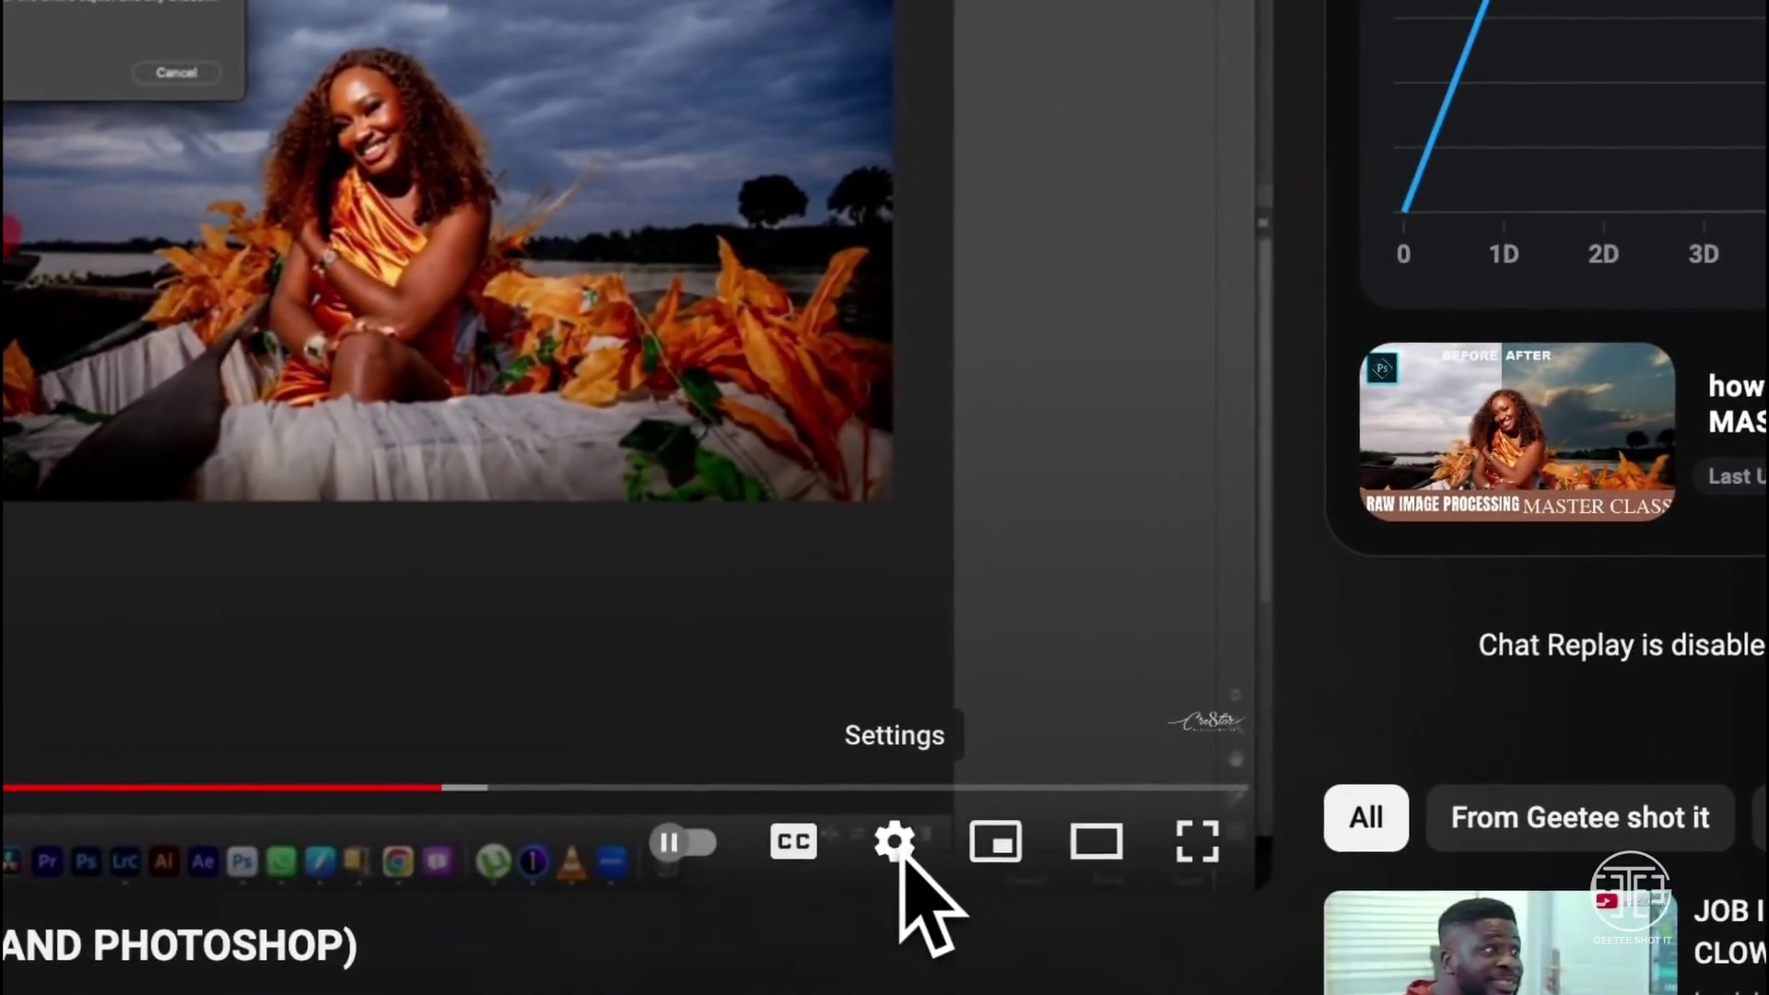
left_click(886, 855)
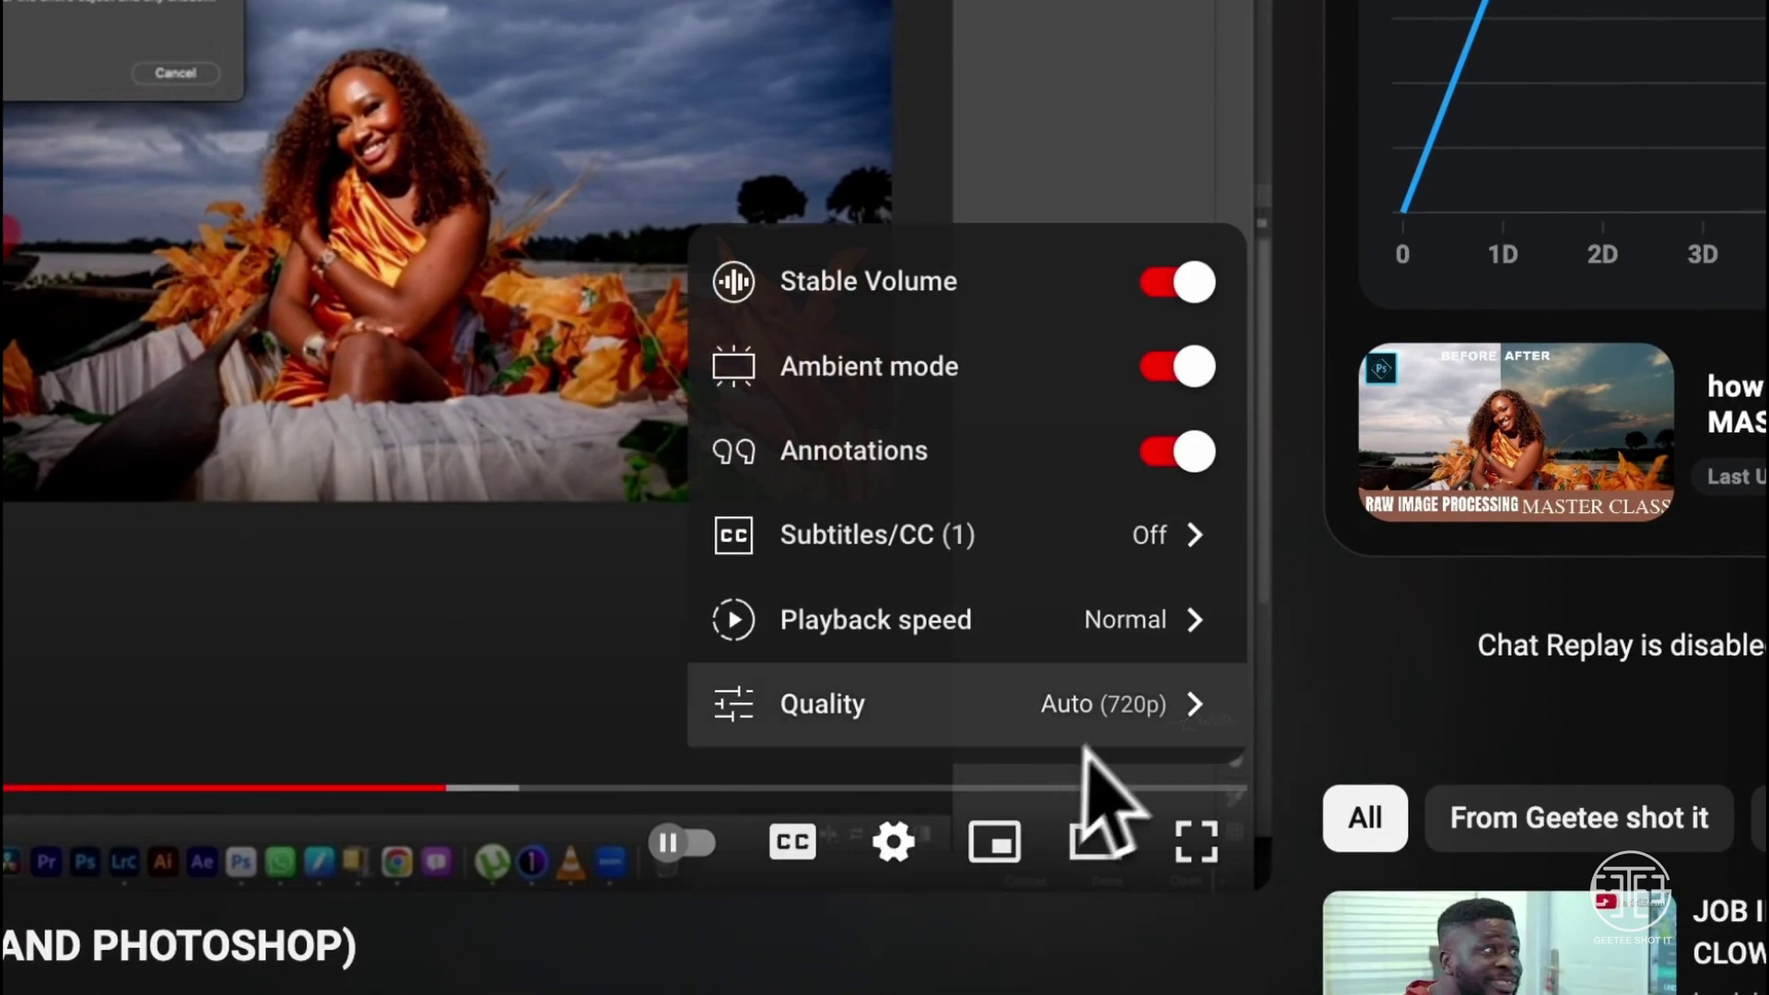
left_click(1115, 711)
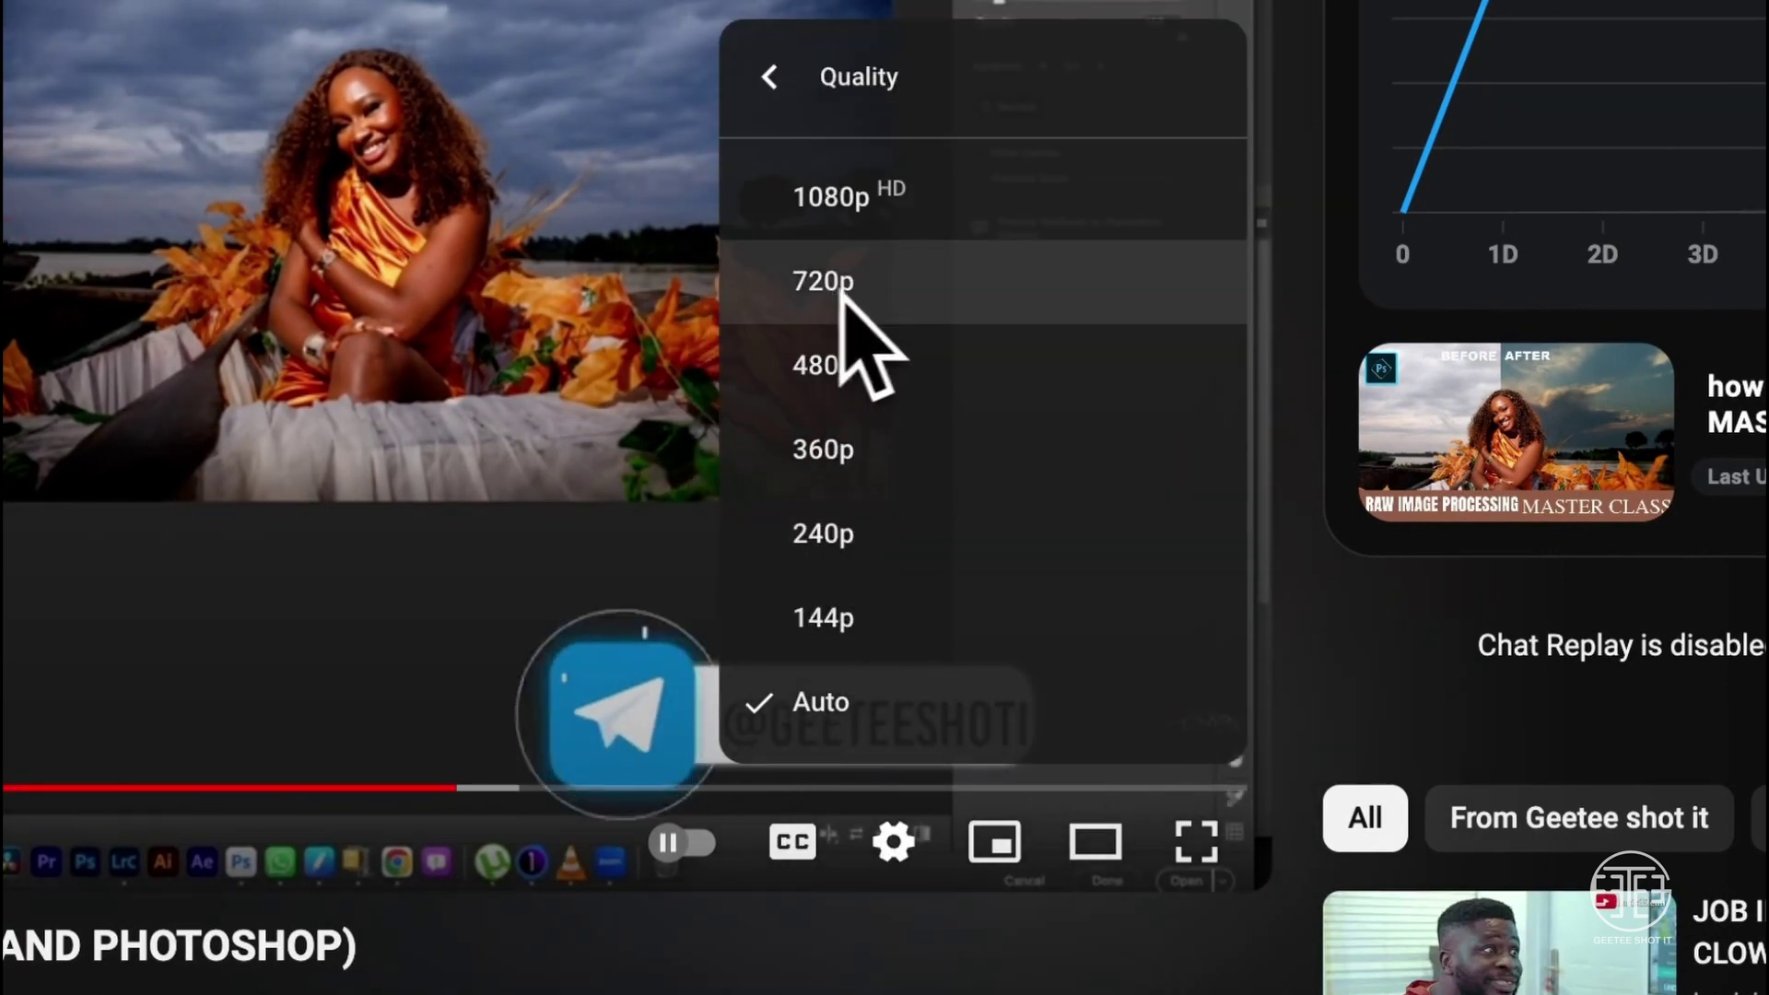
left_click(843, 199)
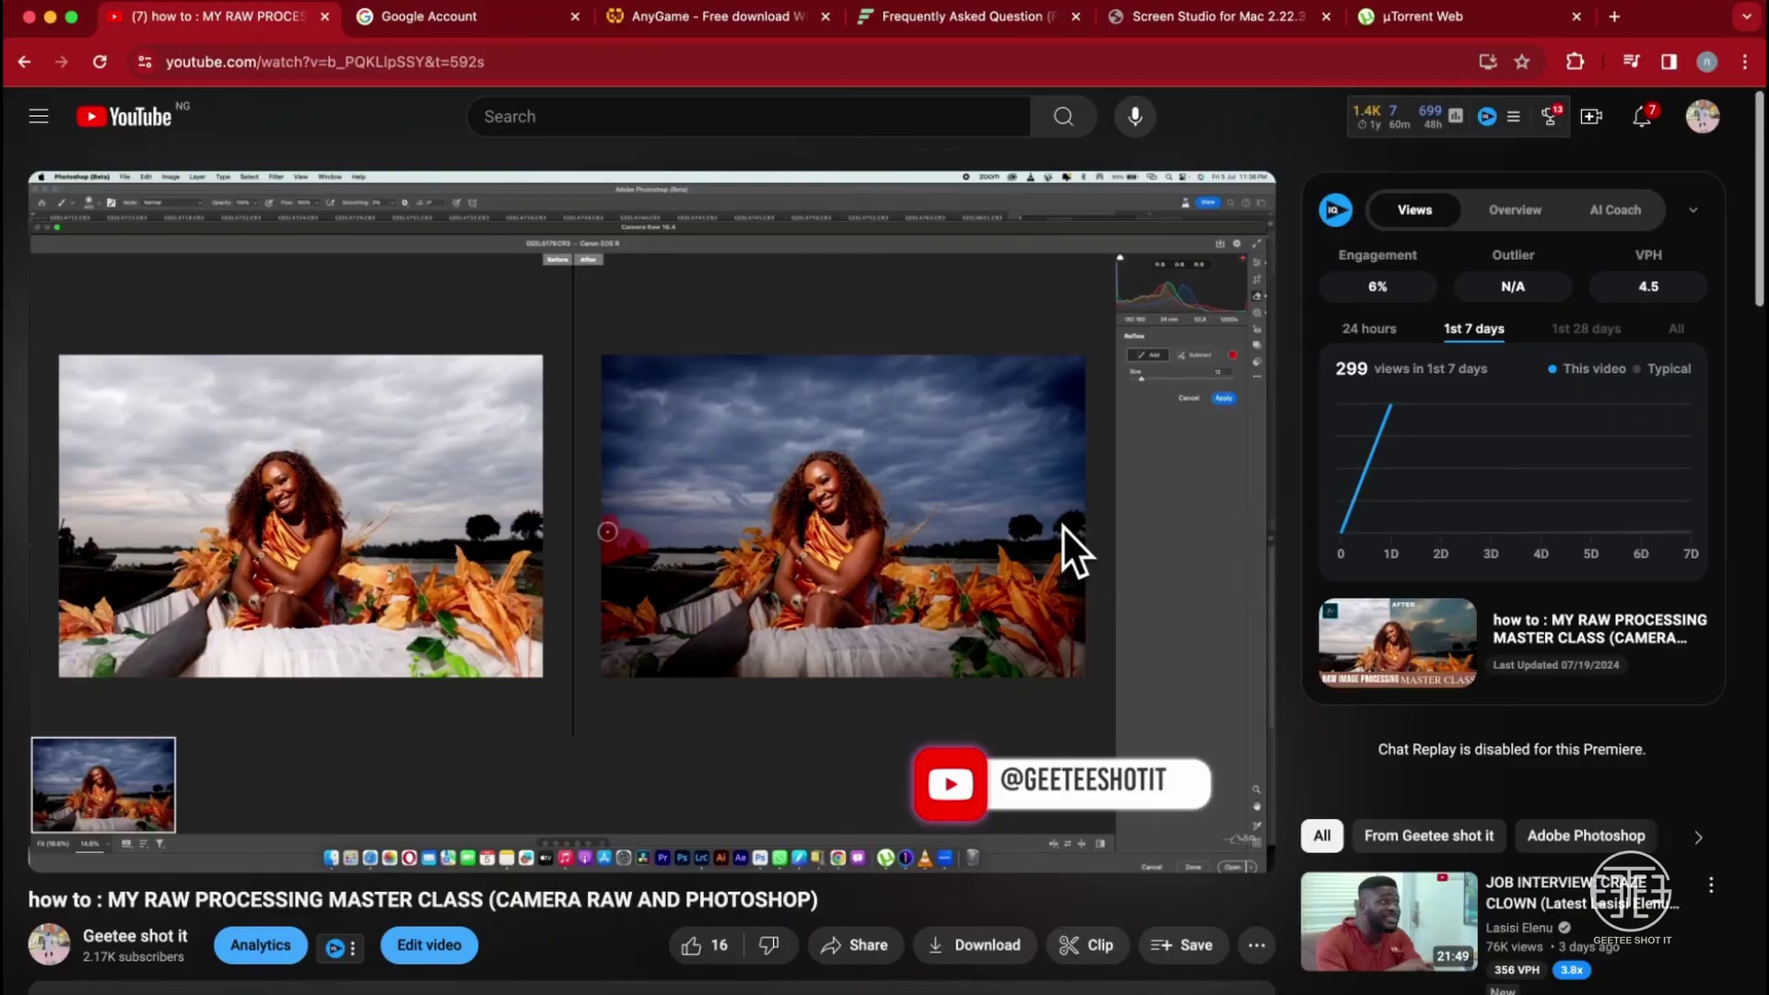
mouse_move(1069, 529)
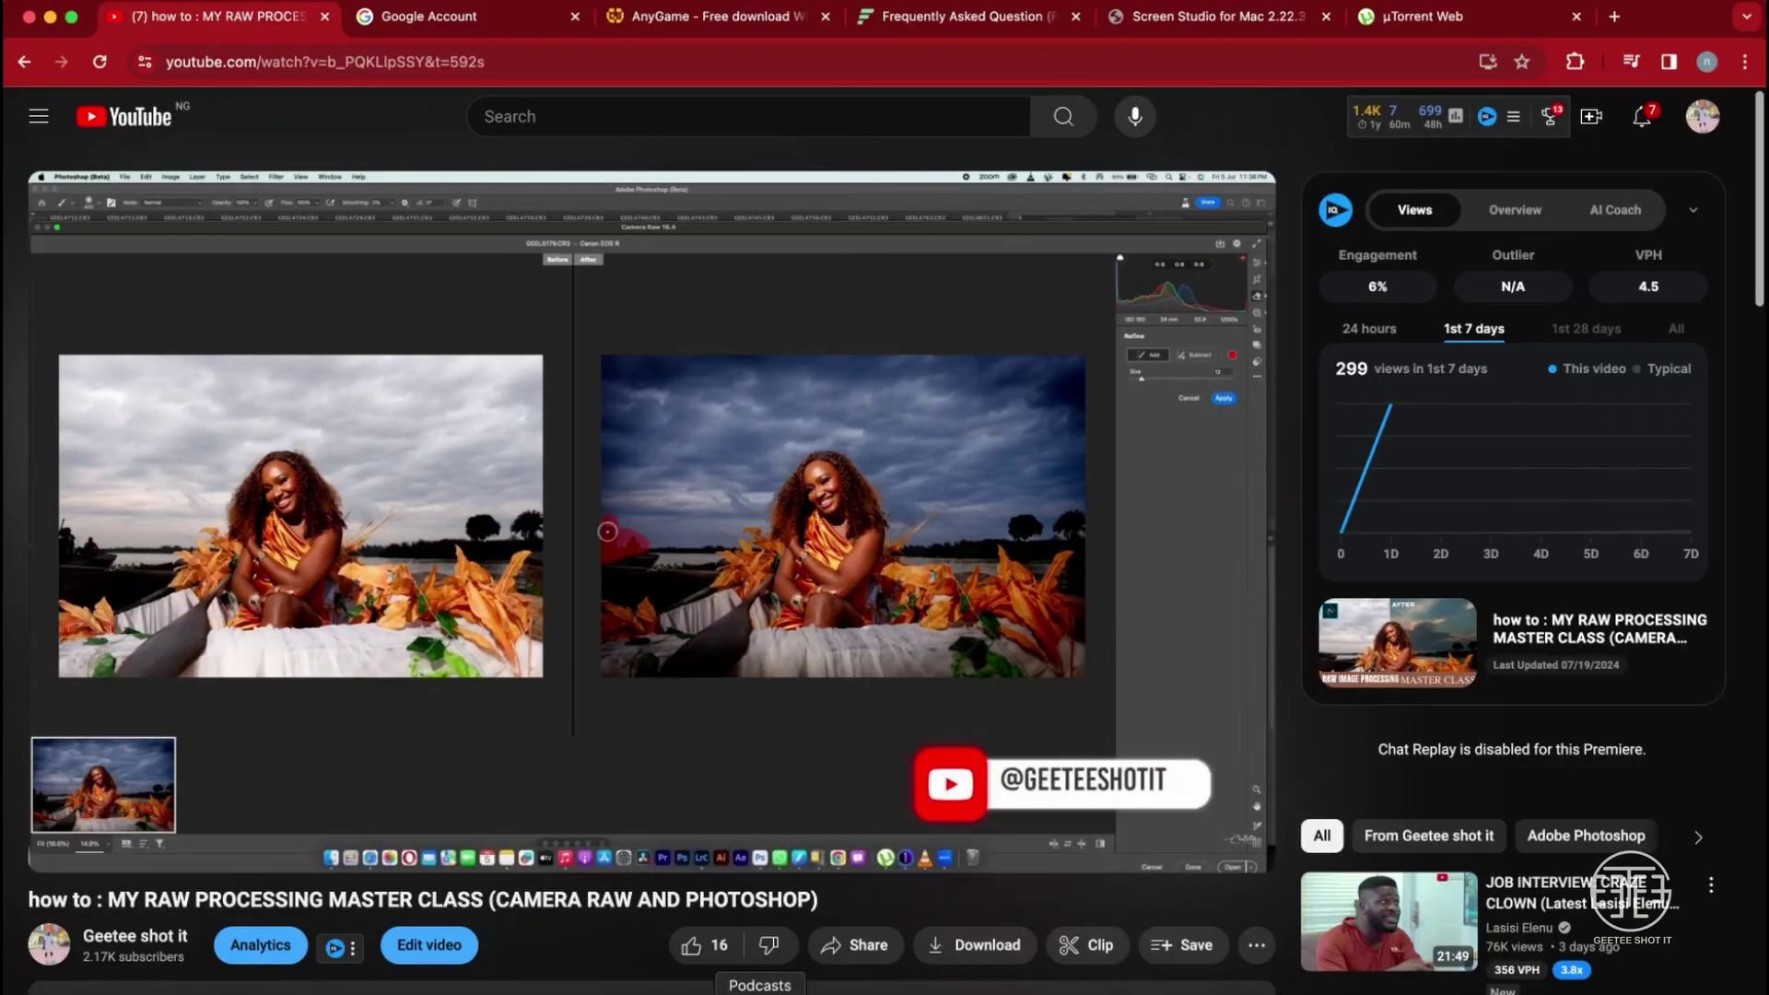
left_click(581, 620)
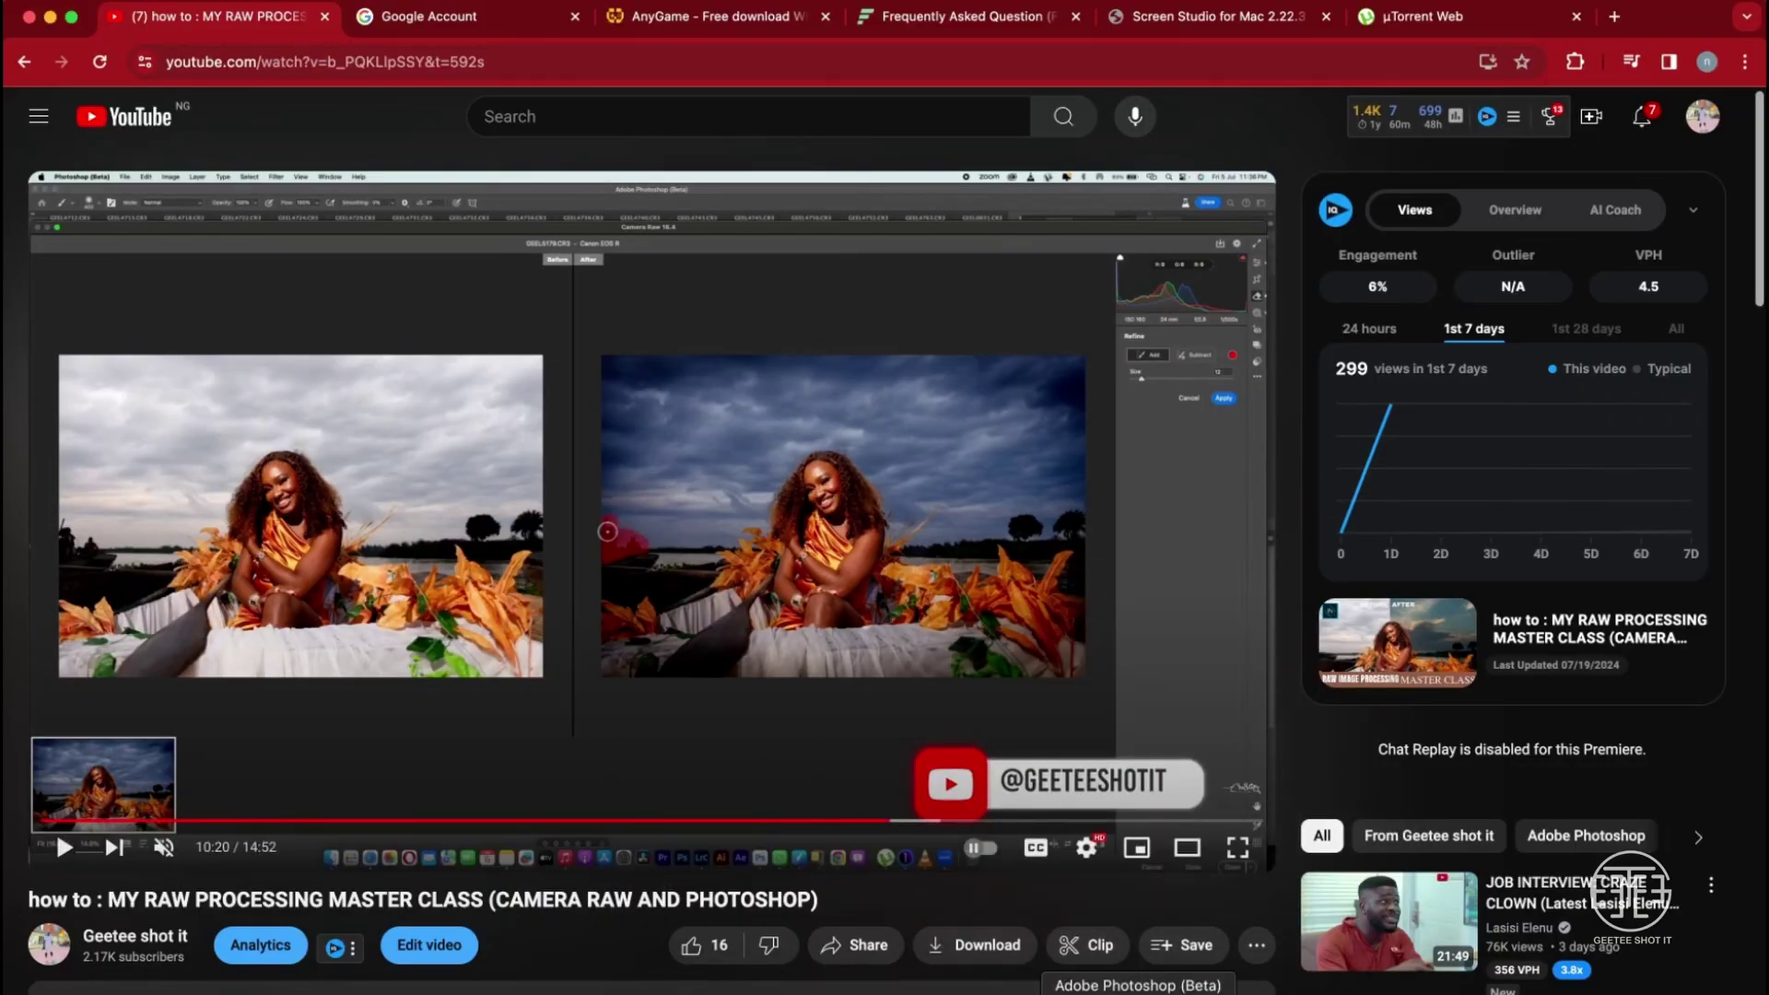
left_click(1138, 992)
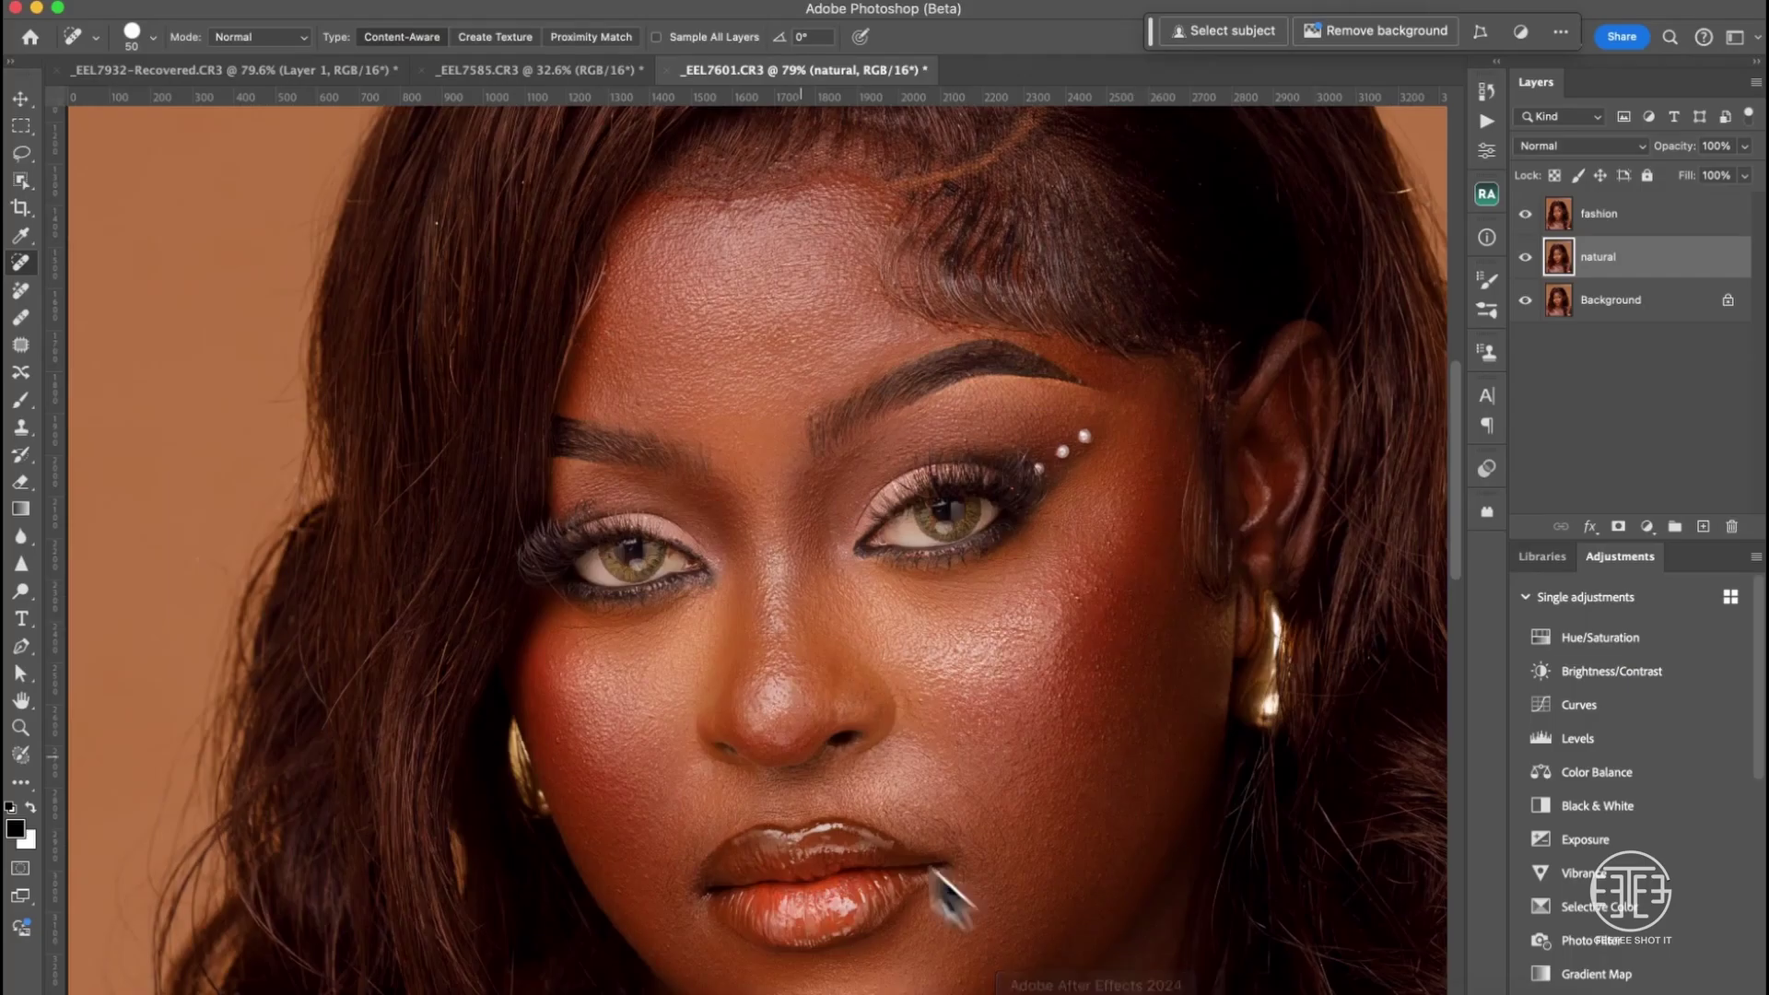
- Toggle the fashion and natural layers' visibility to compare both retouches with the original Background
left_click(1523, 216)
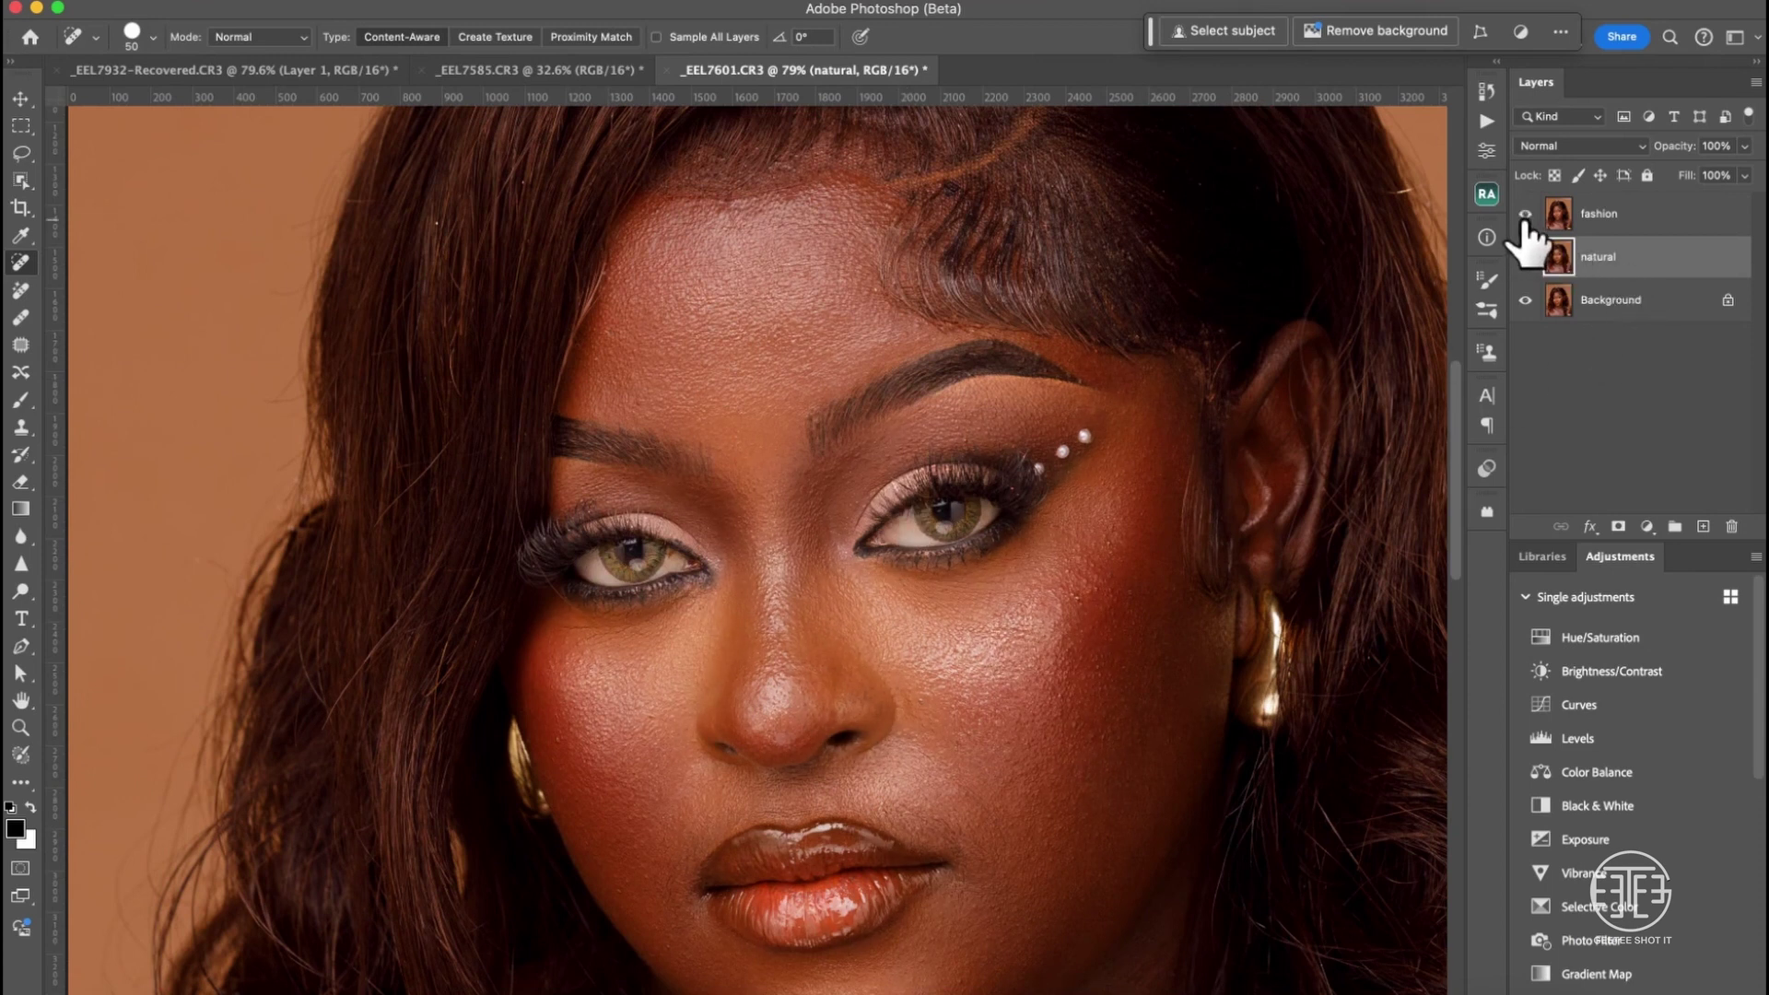
left_click(1527, 256)
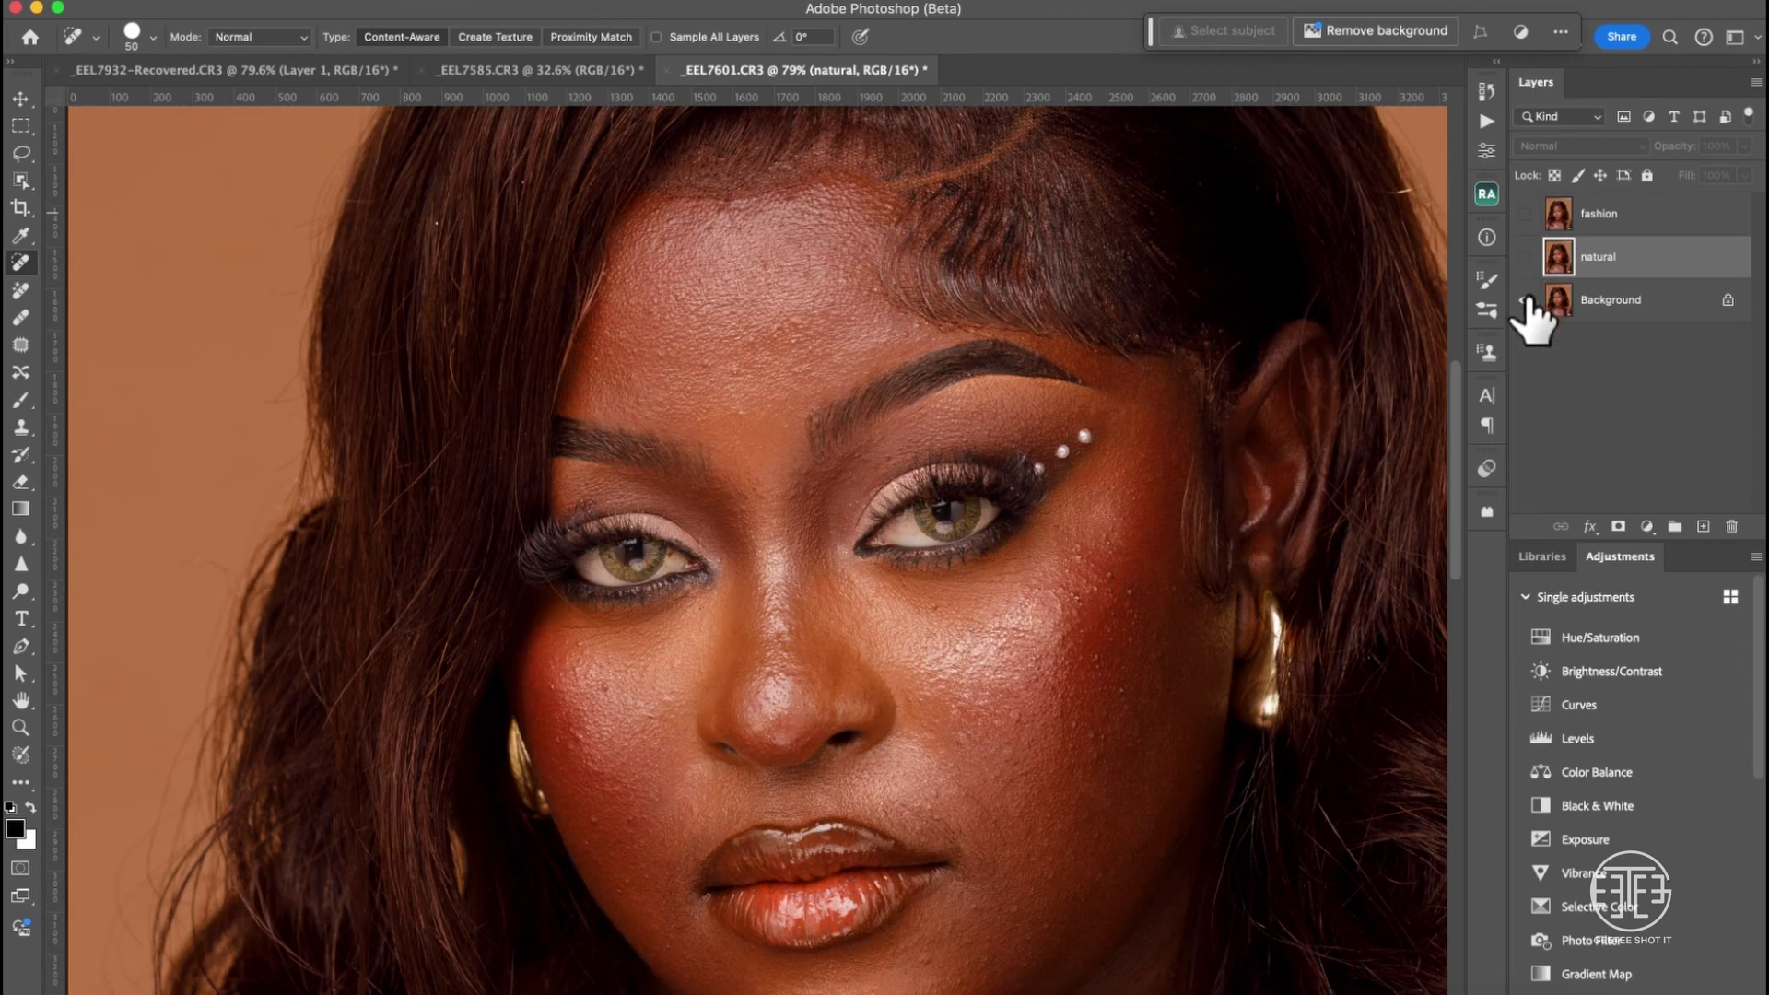
left_click(1525, 215)
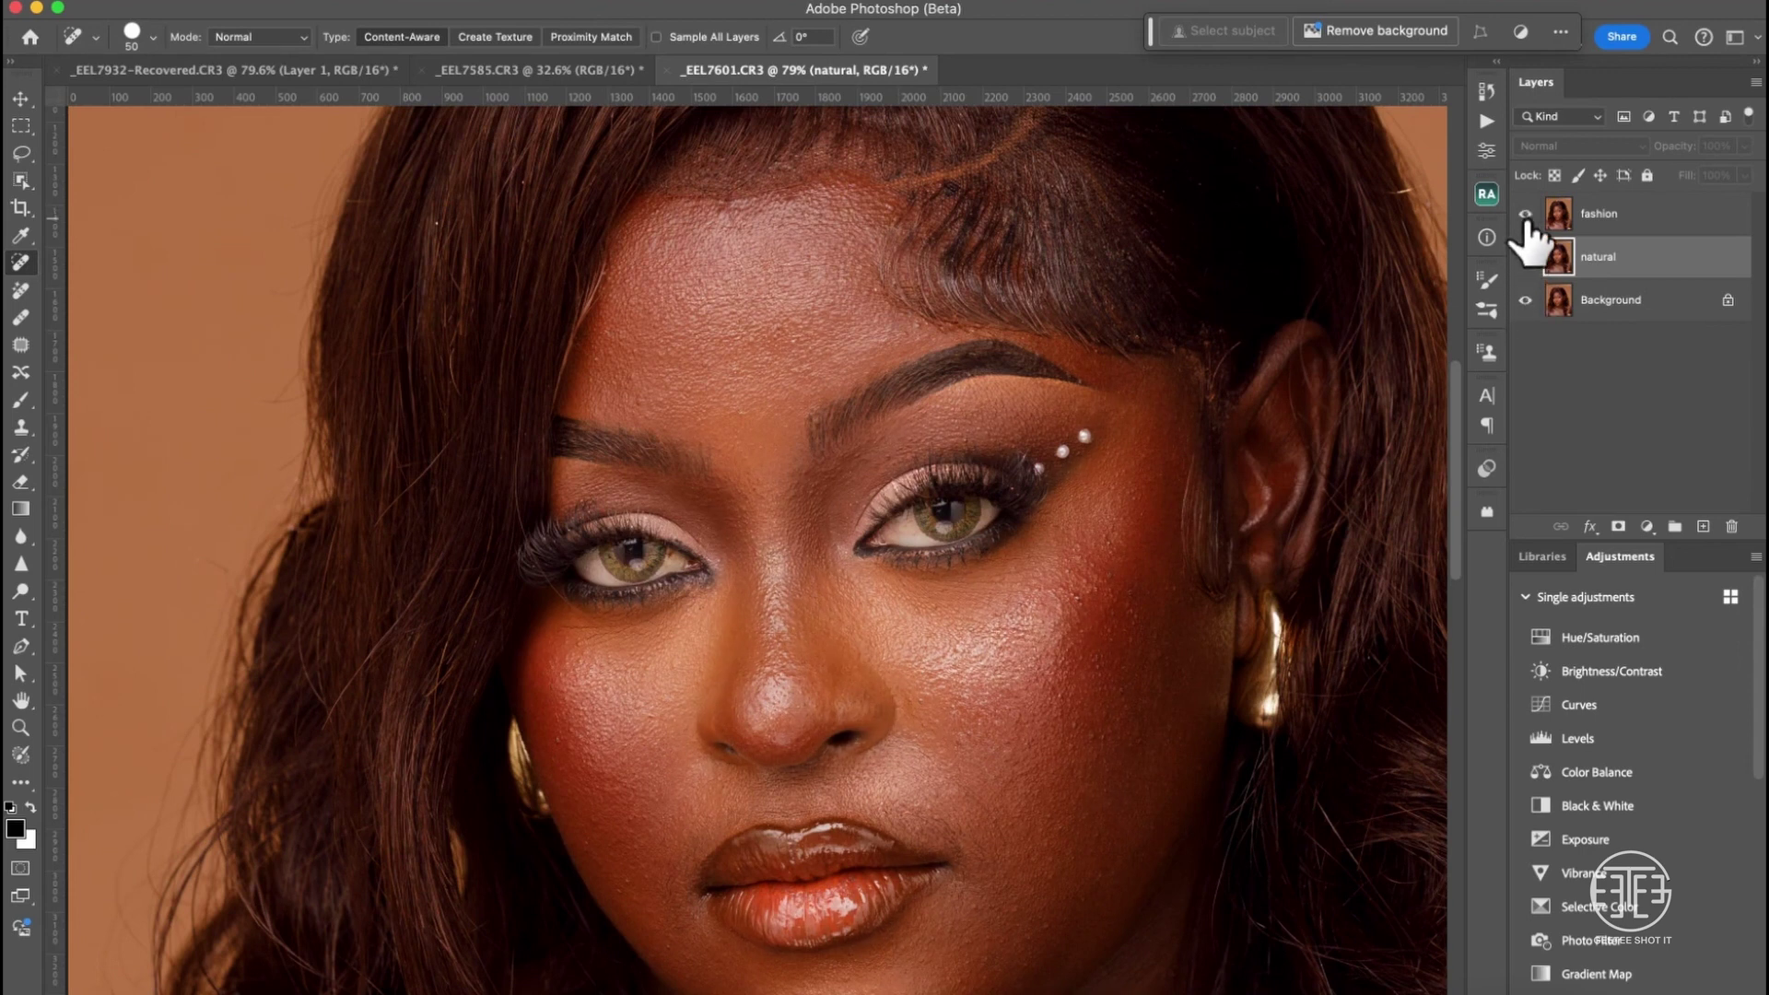
left_click(1525, 300, "alt")
left_click(1525, 300, "alt")
left_click(1525, 300, "alt")
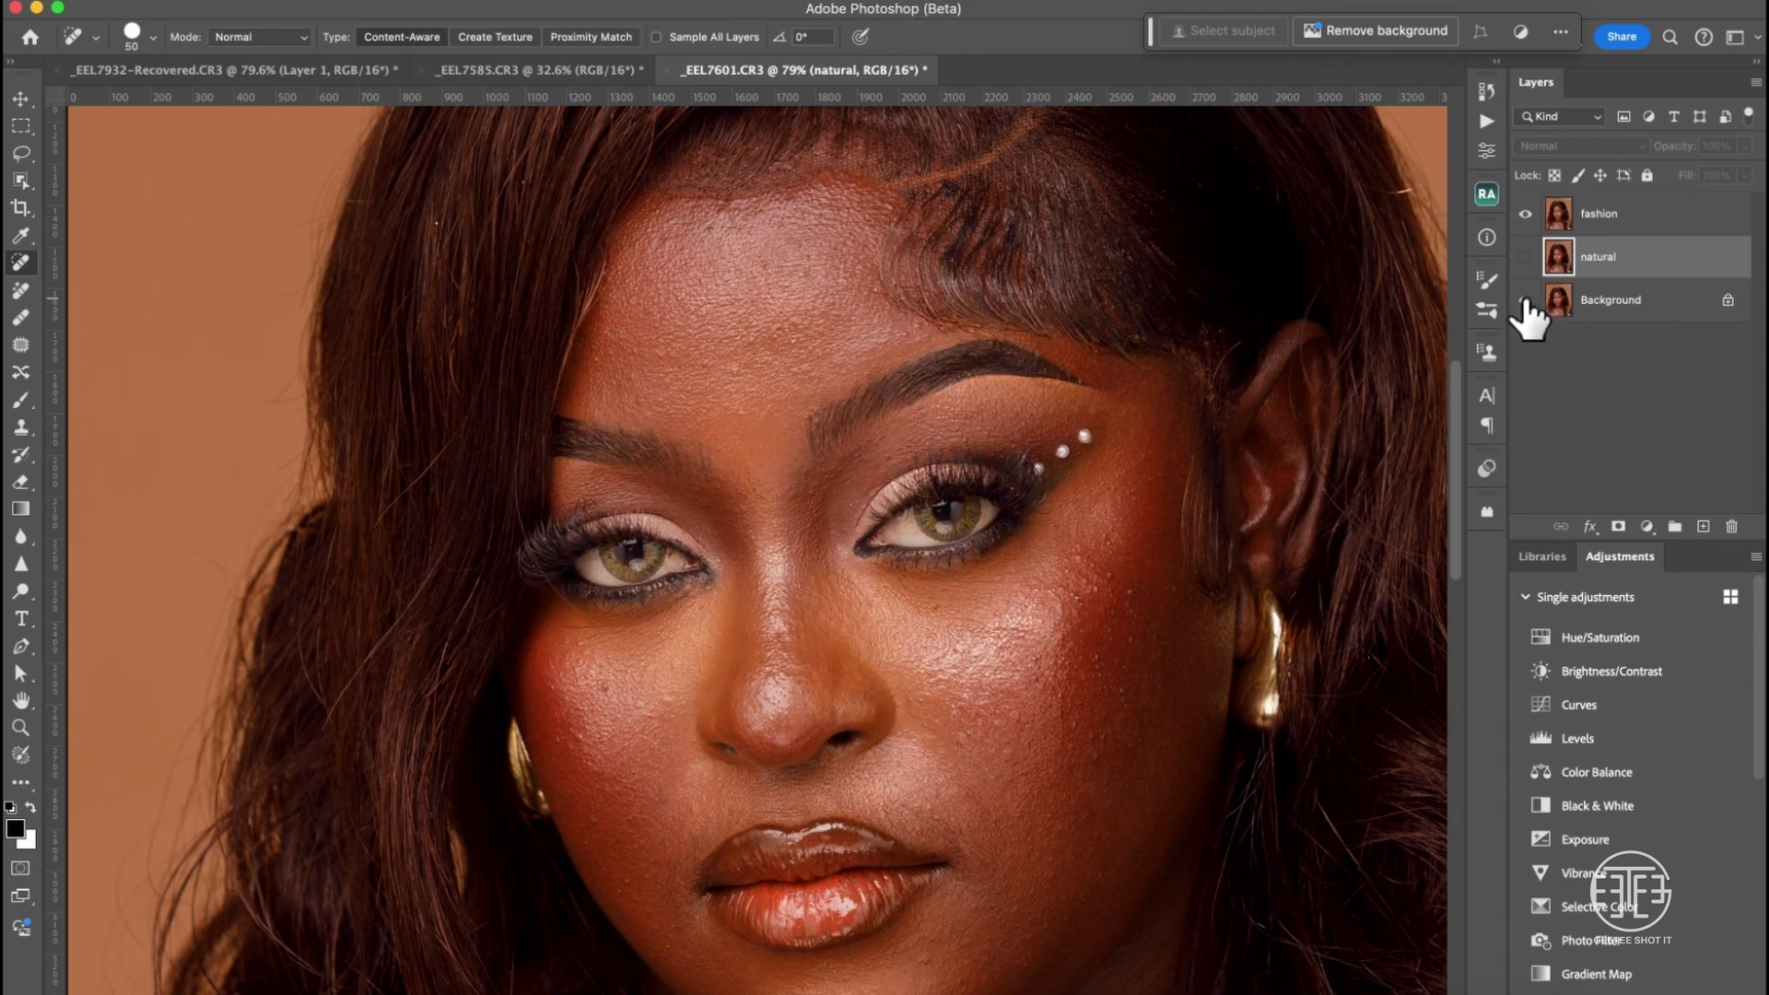
left_click(1521, 230)
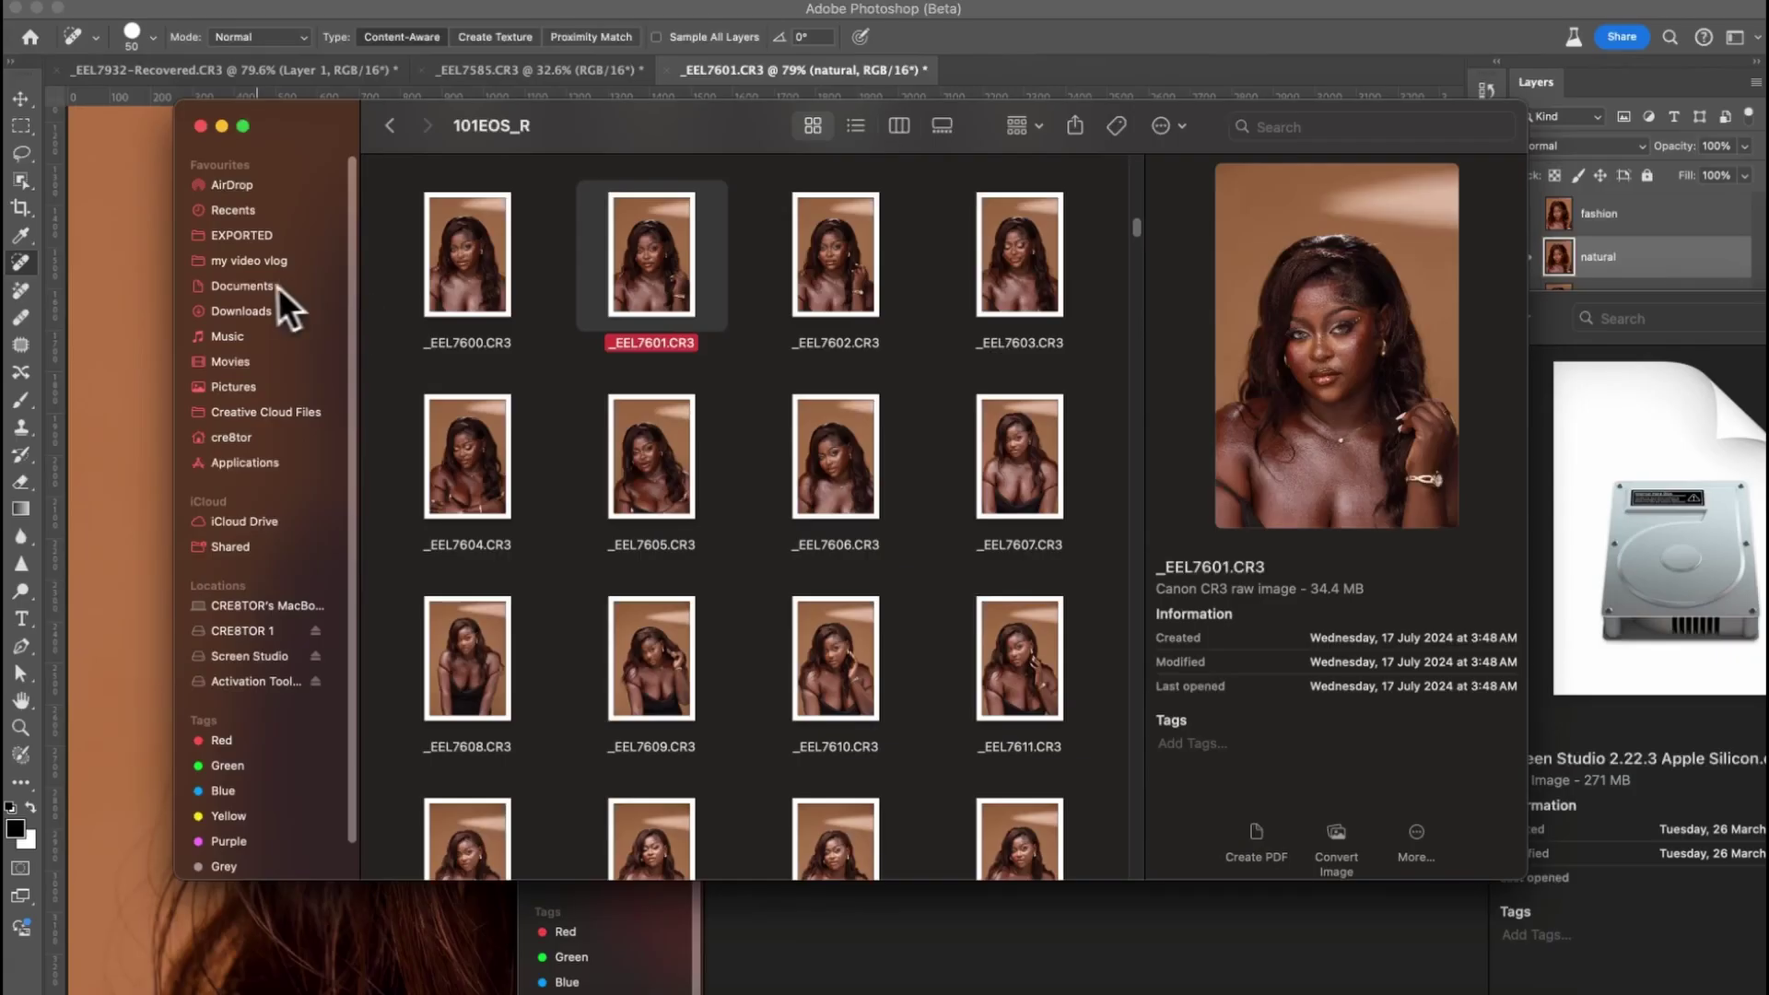
- Navigate in Finder from Documents to the Pictures folder
left_click(245, 286)
scroll(580, 221, "up", 5)
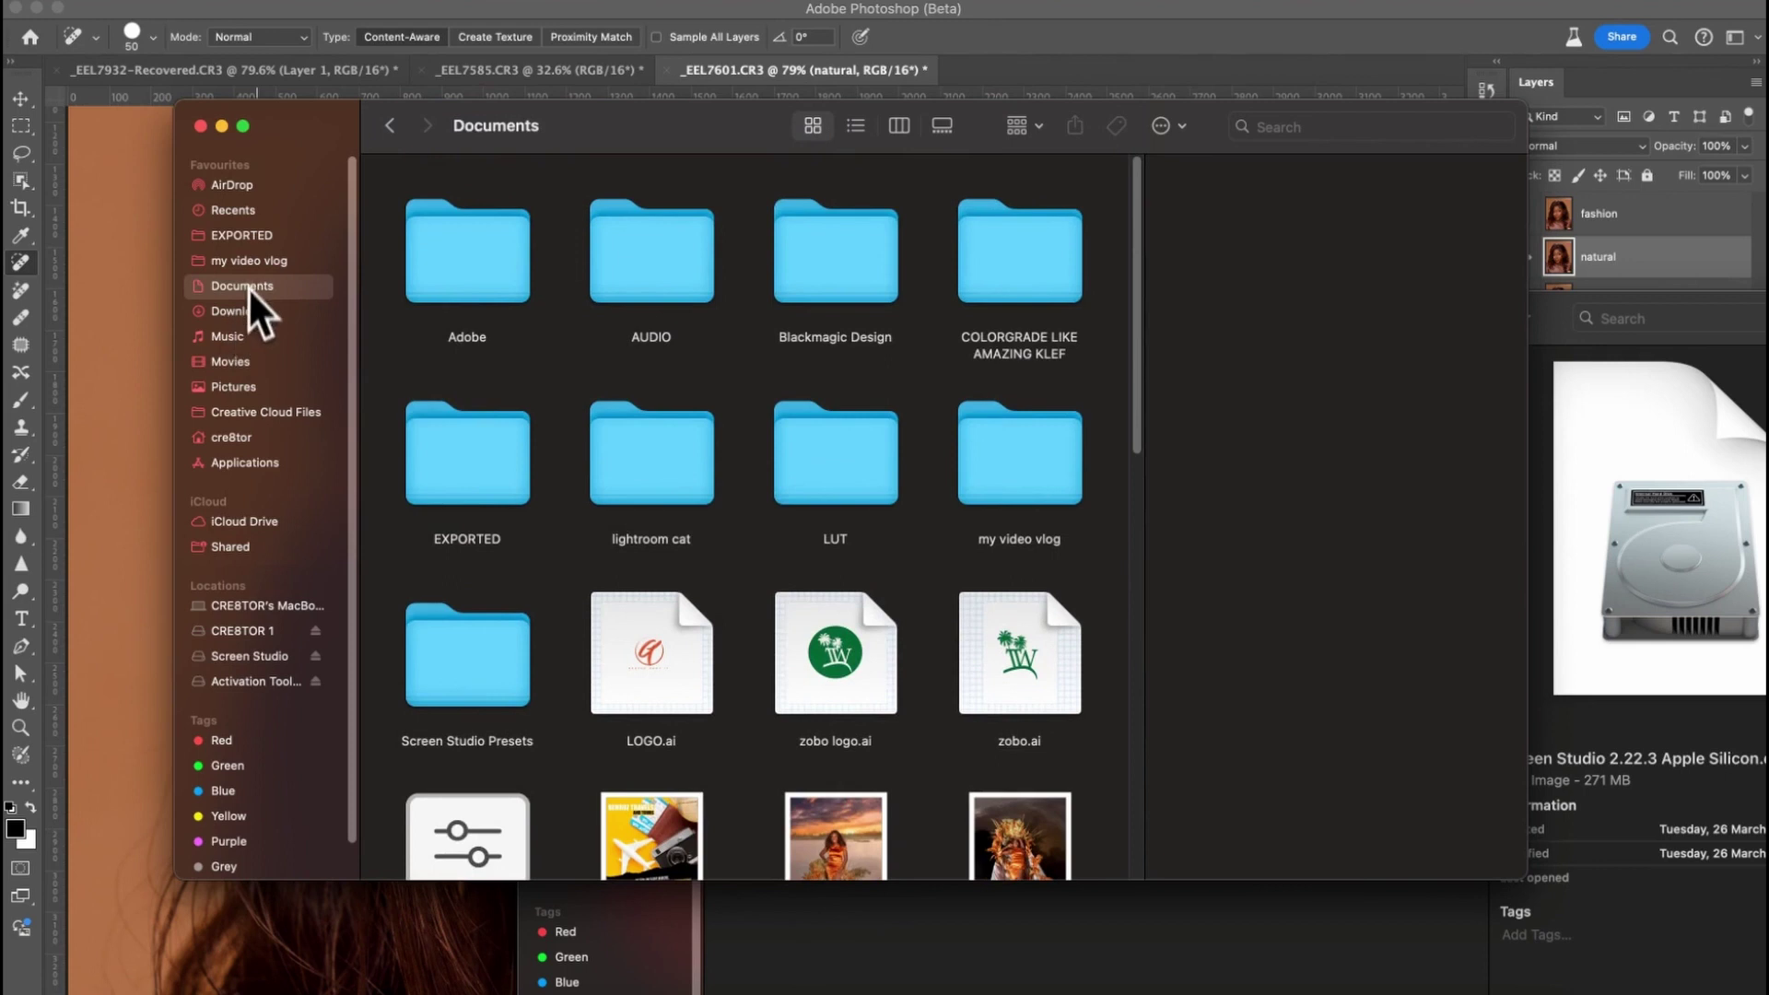
left_click(245, 387)
double_click(431, 269)
- Open the church folder of concert photos and search 'reblum' in Spotlight
left_click(435, 264)
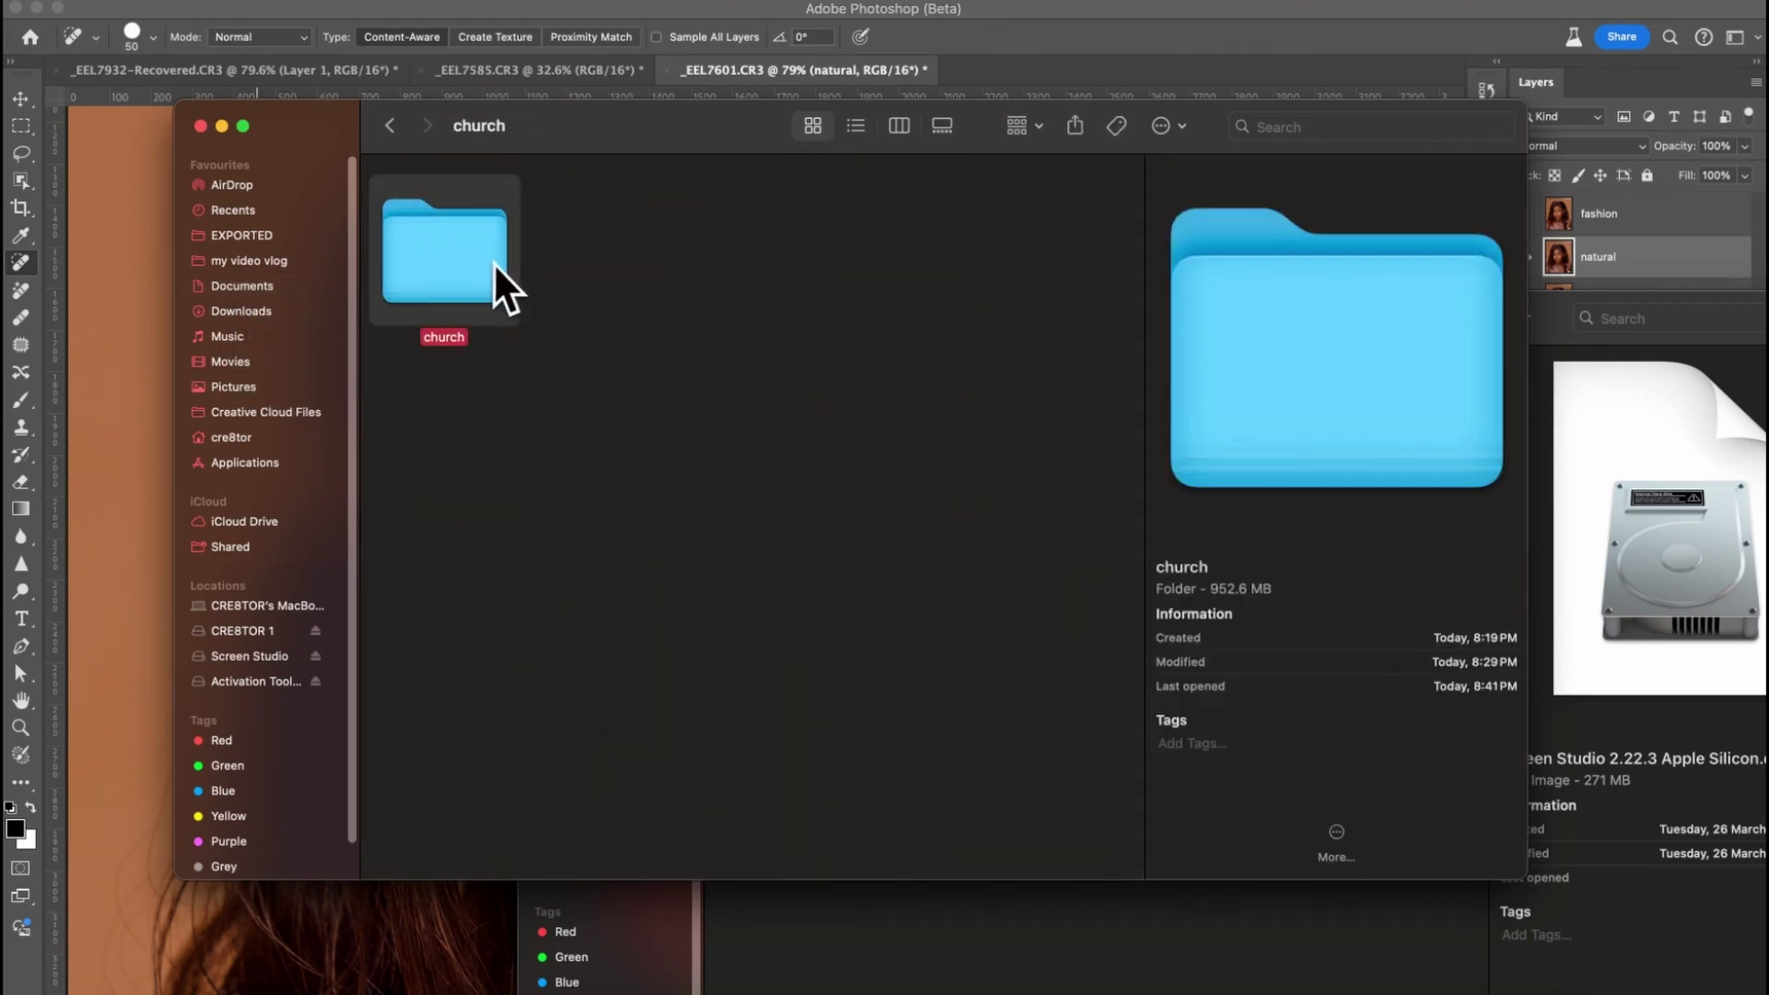
double_click(494, 262)
scroll(731, 435, "down", 5)
scroll(732, 435, "up", 2)
scroll(732, 435, "down", 4)
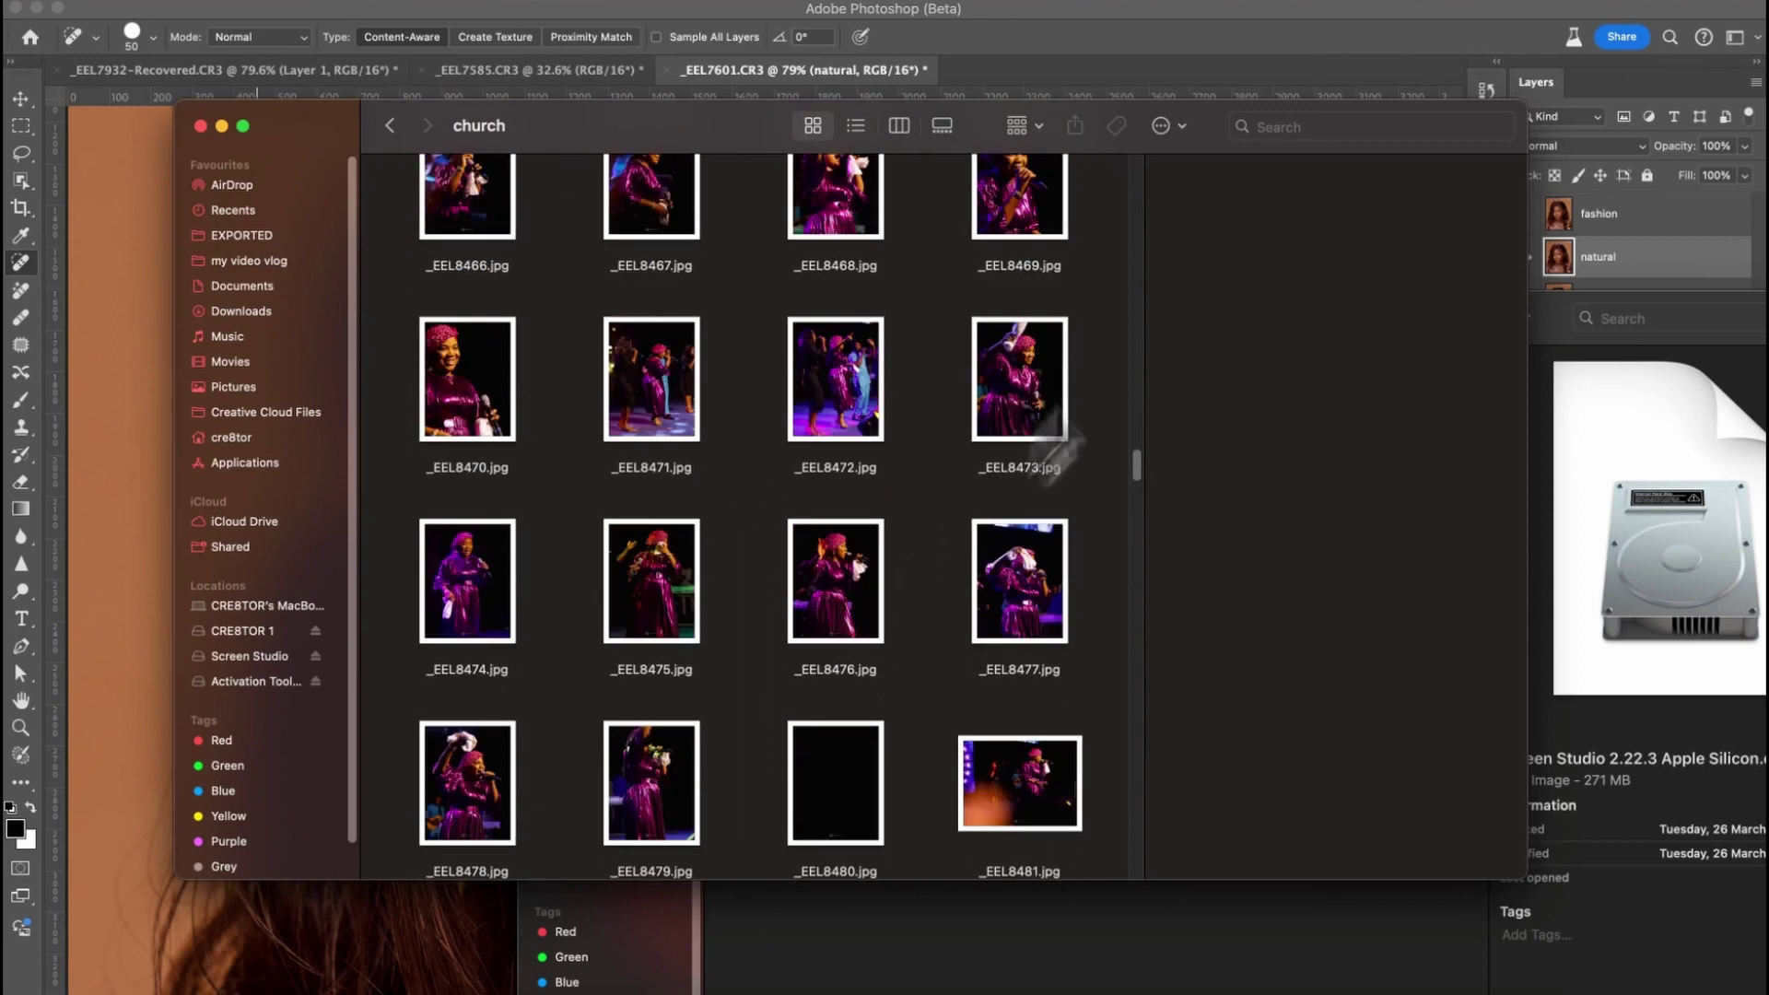
key("super+space")
type("reb")
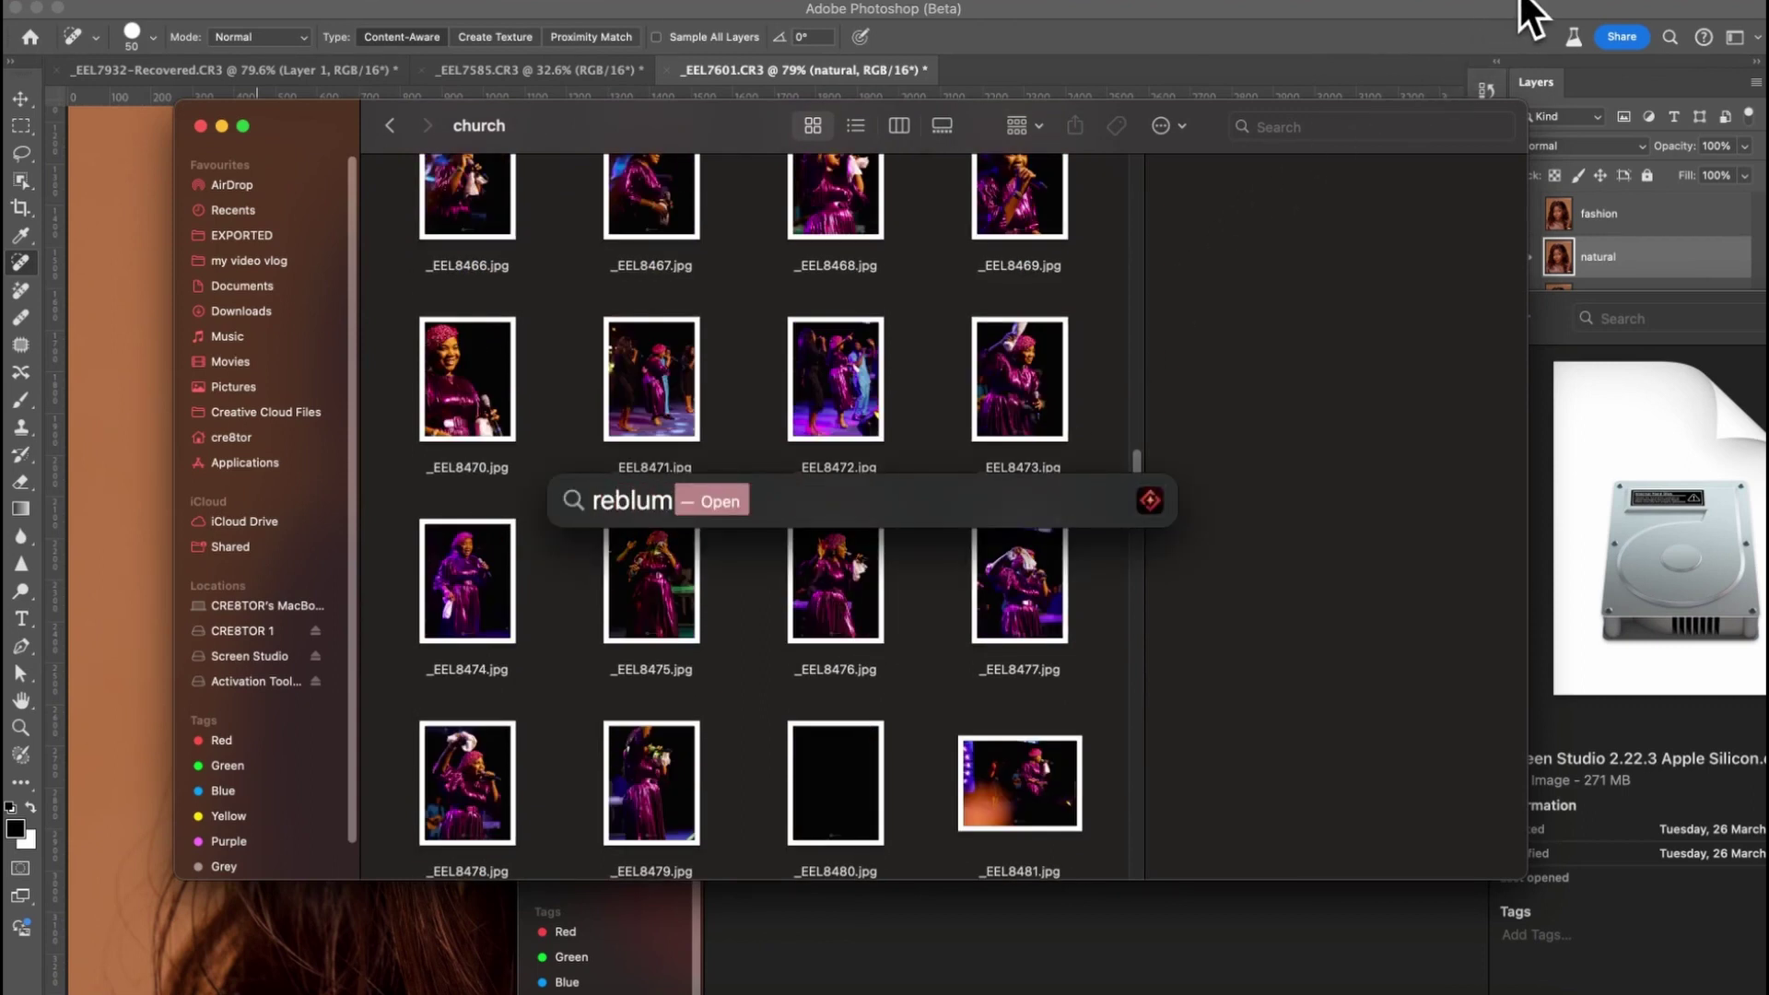
type("lum")
- Launch Reblum and move its window aside to reveal the church photo folder
left_click(799, 555)
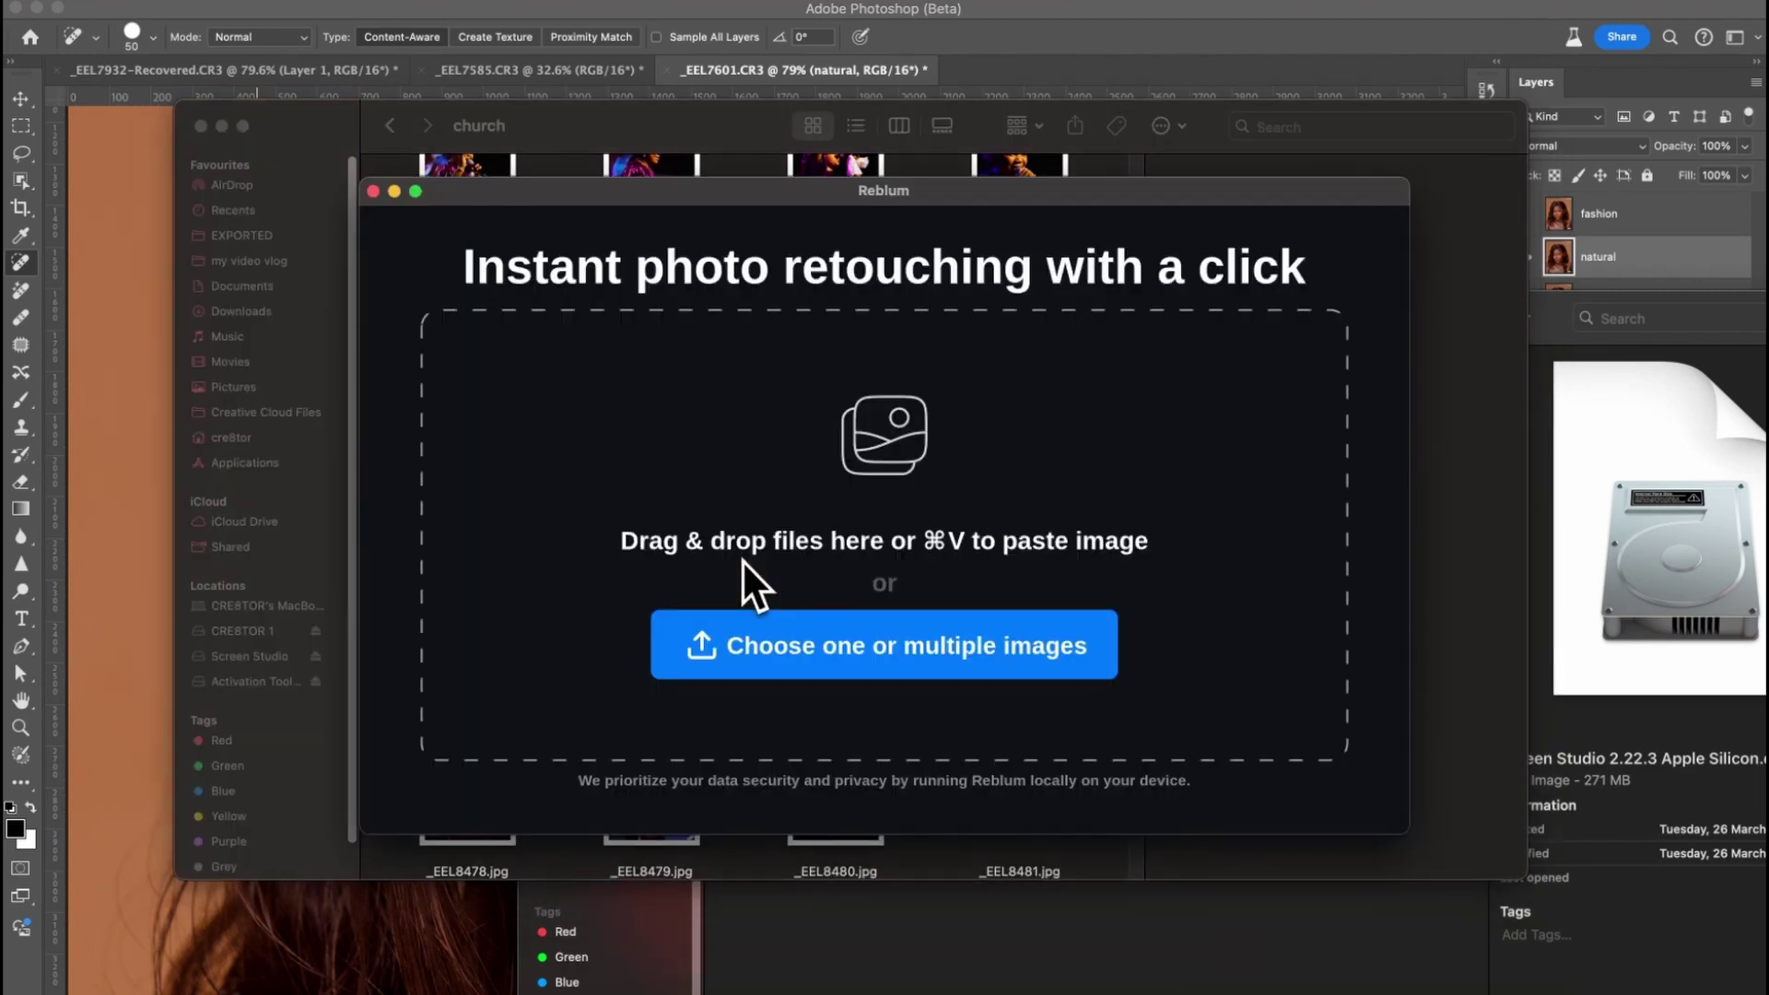
left_click_drag(815, 189, 968, 450)
left_click(1126, 248)
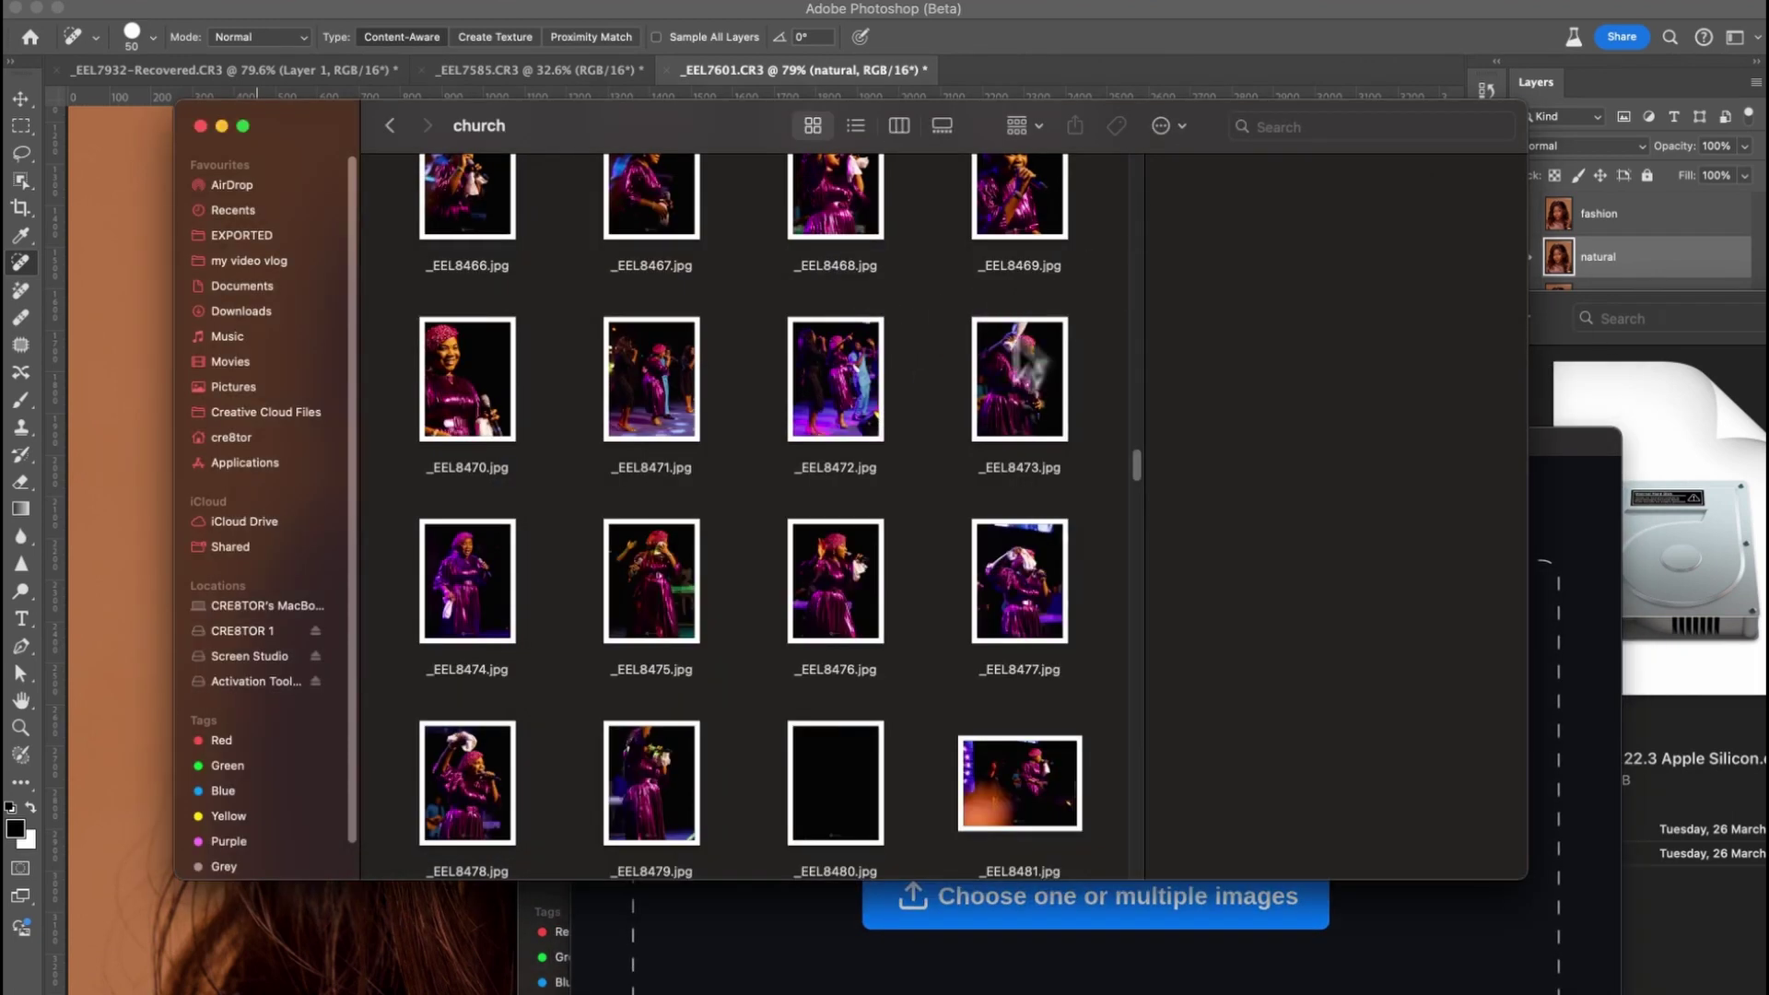
- Select the concert photos _EEL8623 through _EEL8626 in the church folder
scroll(986, 496, "down", 3)
scroll(986, 496, "down", 20)
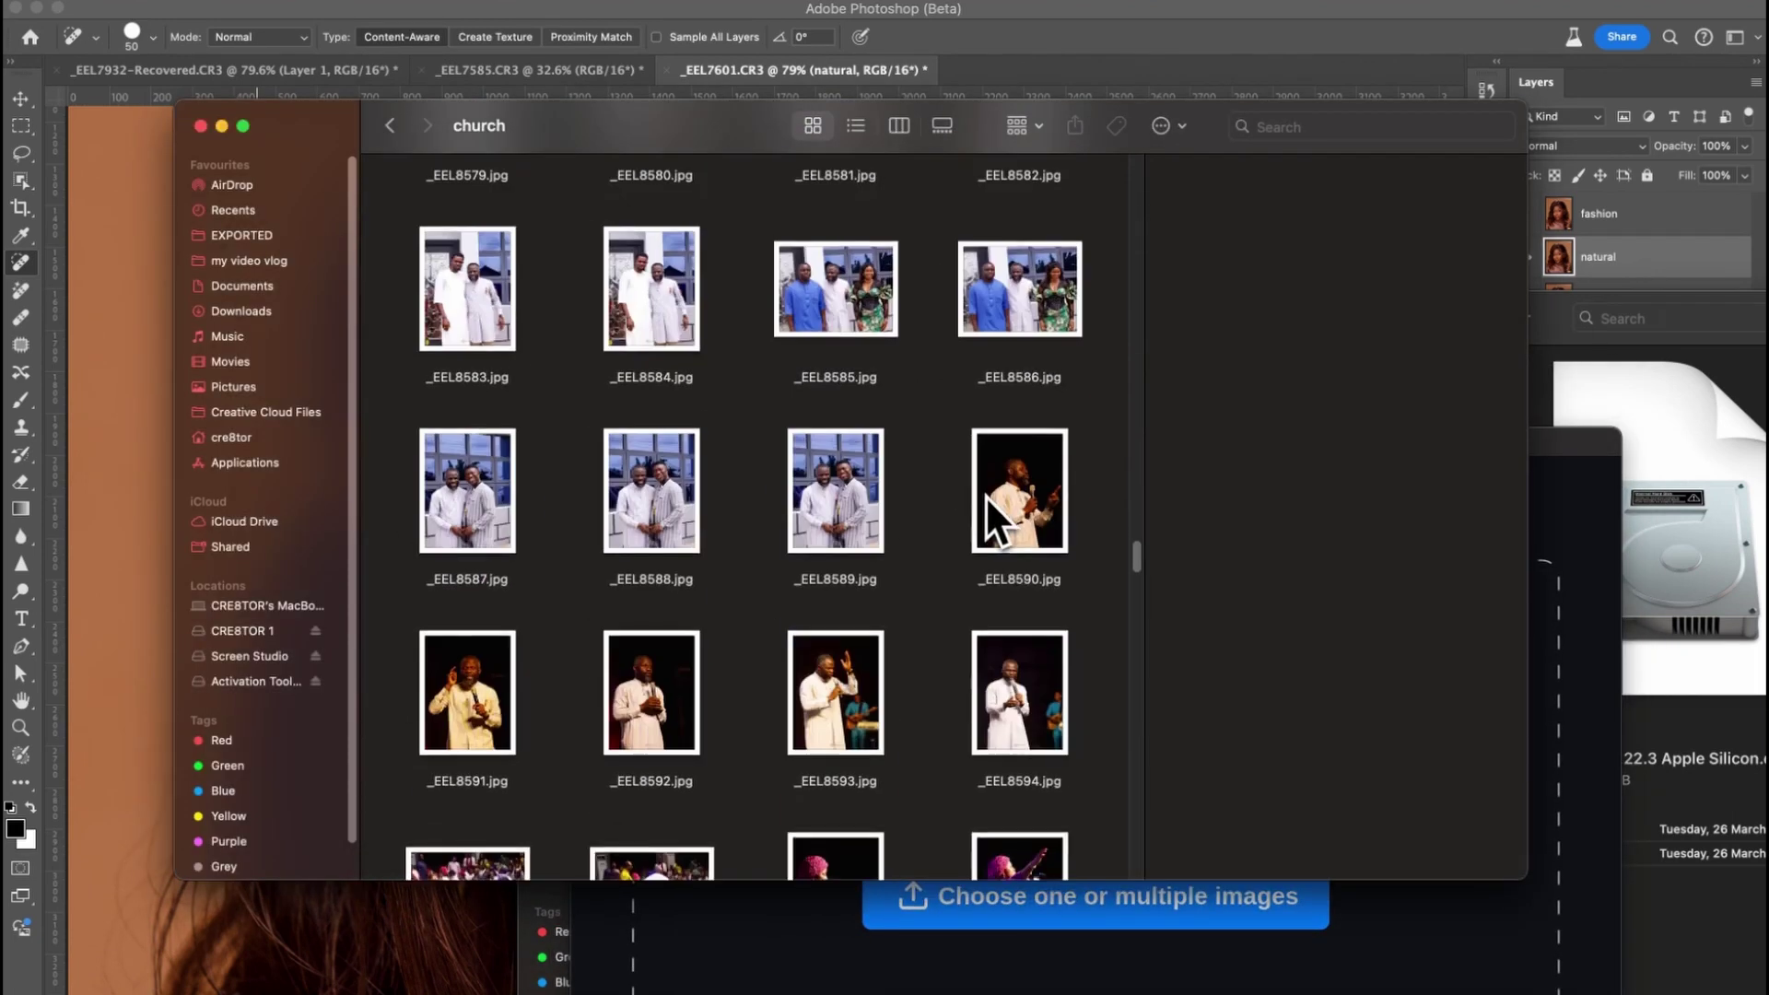
scroll(986, 495, "down", 5)
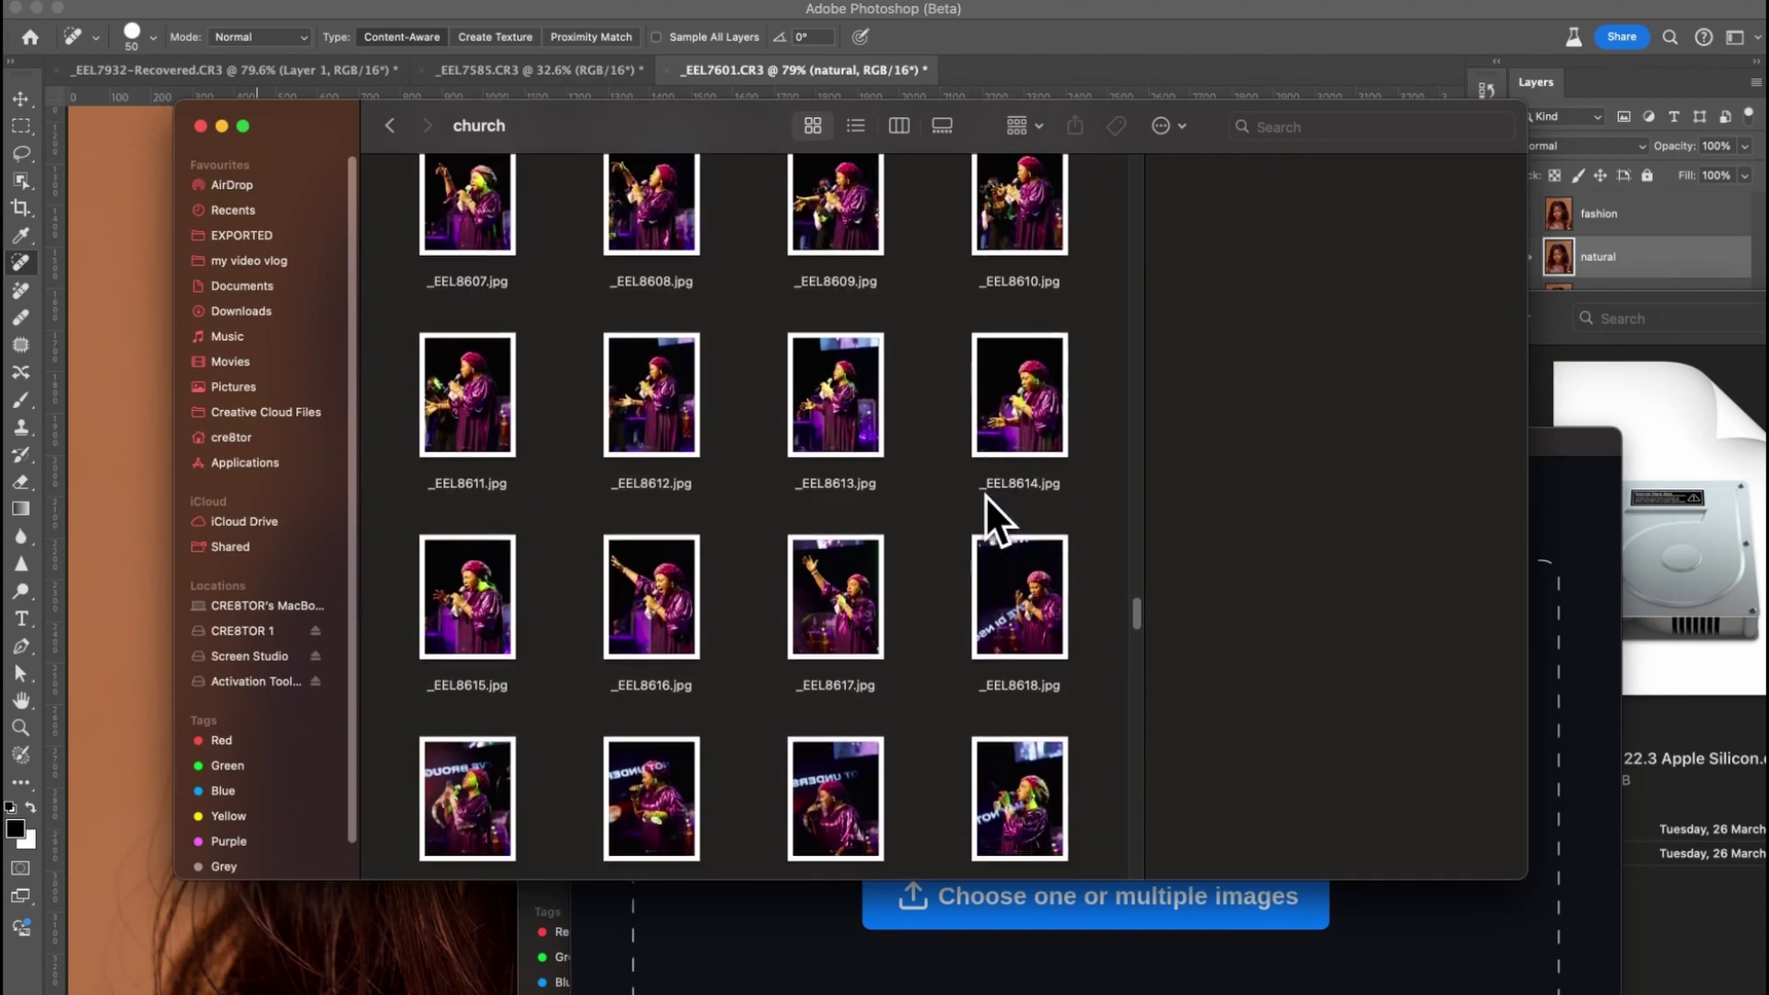
scroll(604, 475, "down", 8)
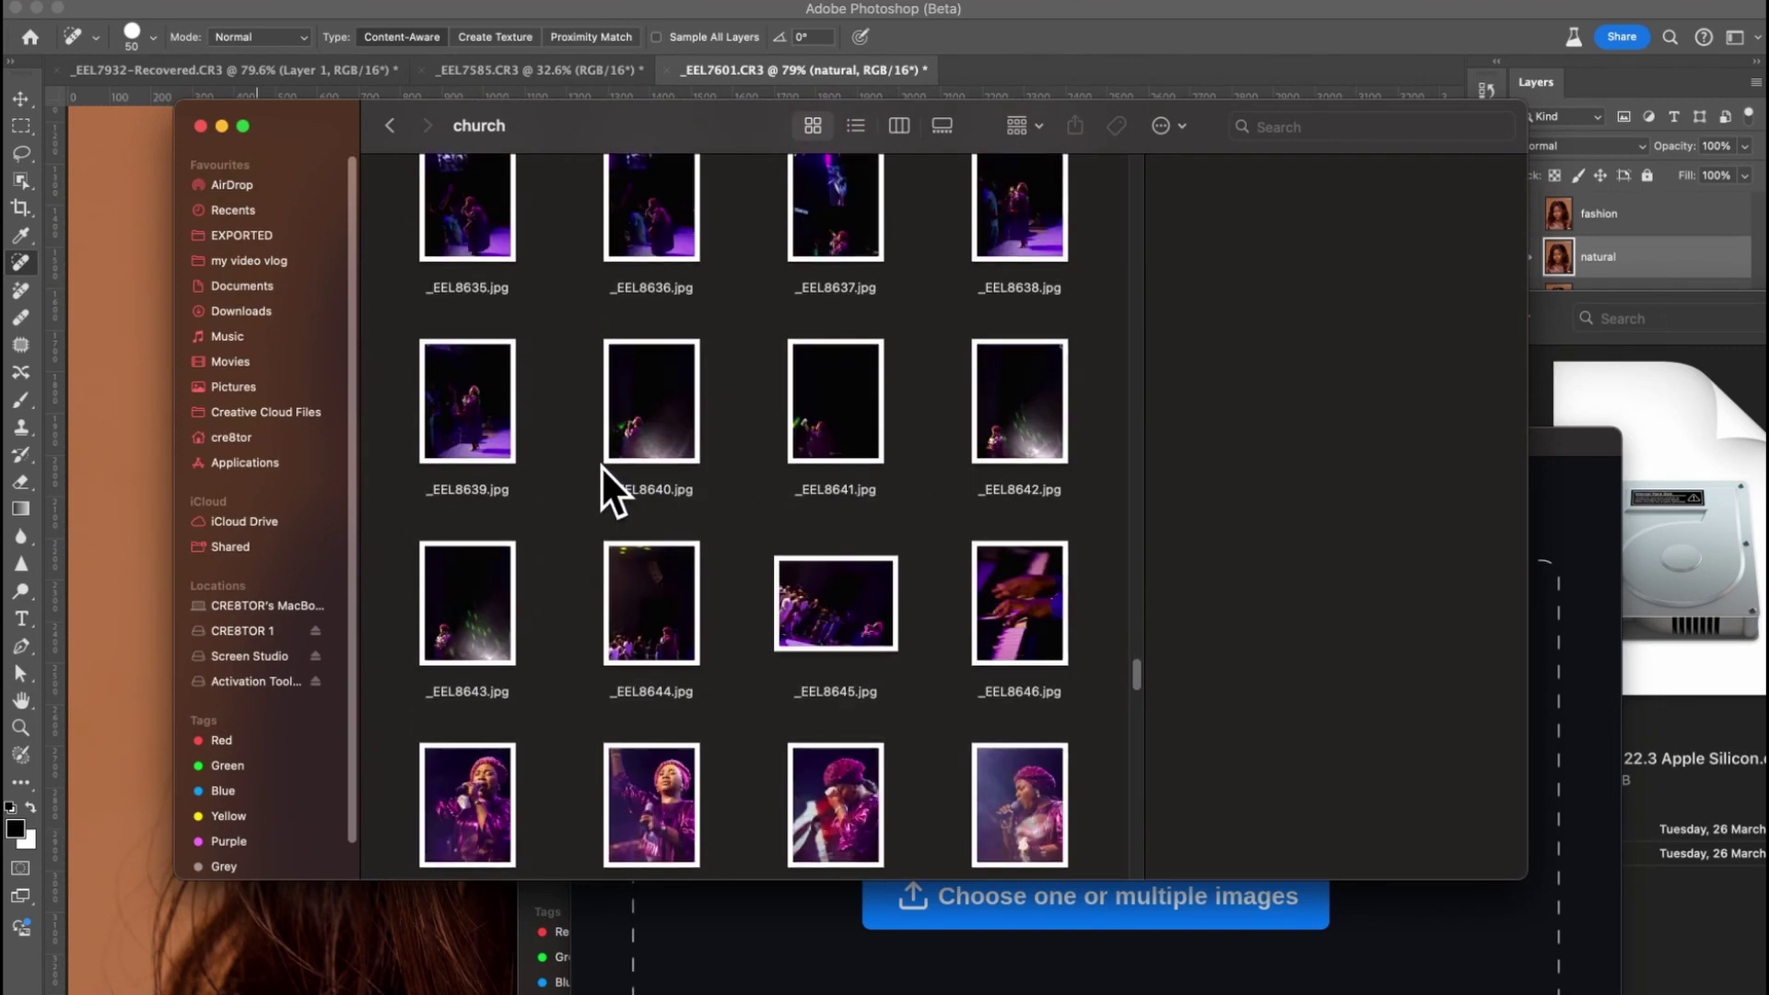
scroll(604, 467, "up", 5)
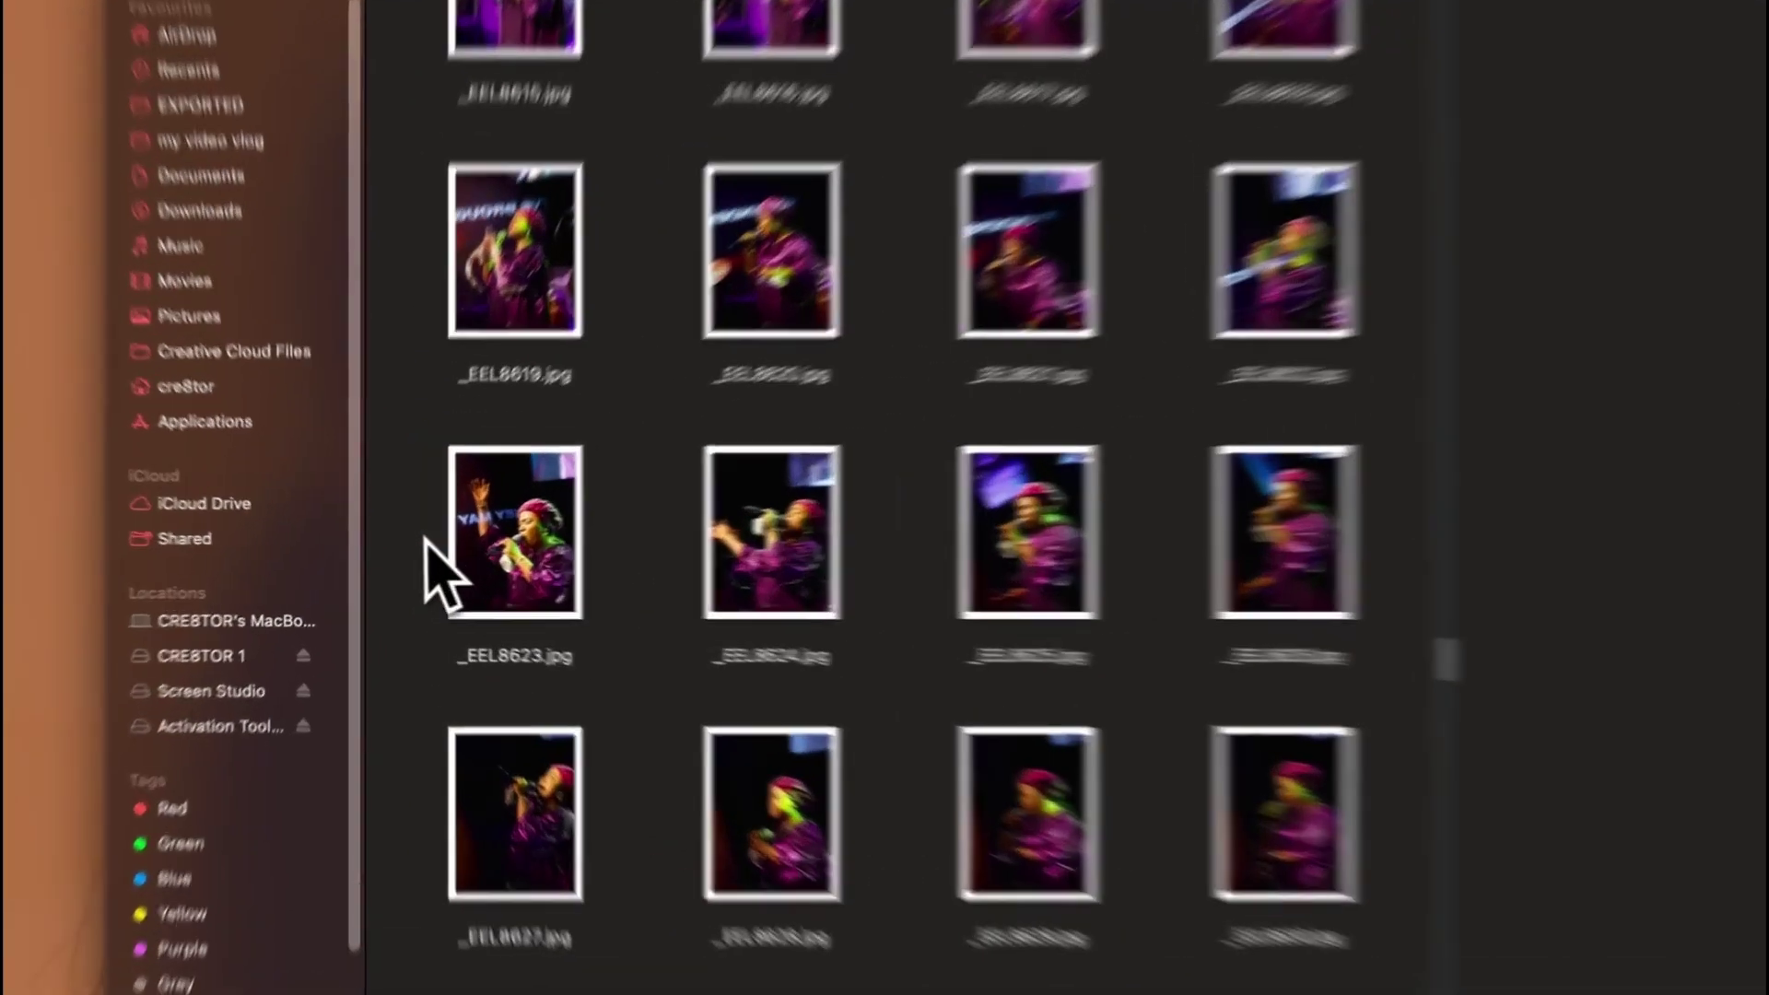
left_click_drag(395, 545, 894, 549)
left_click_drag(1359, 650, 1655, 648)
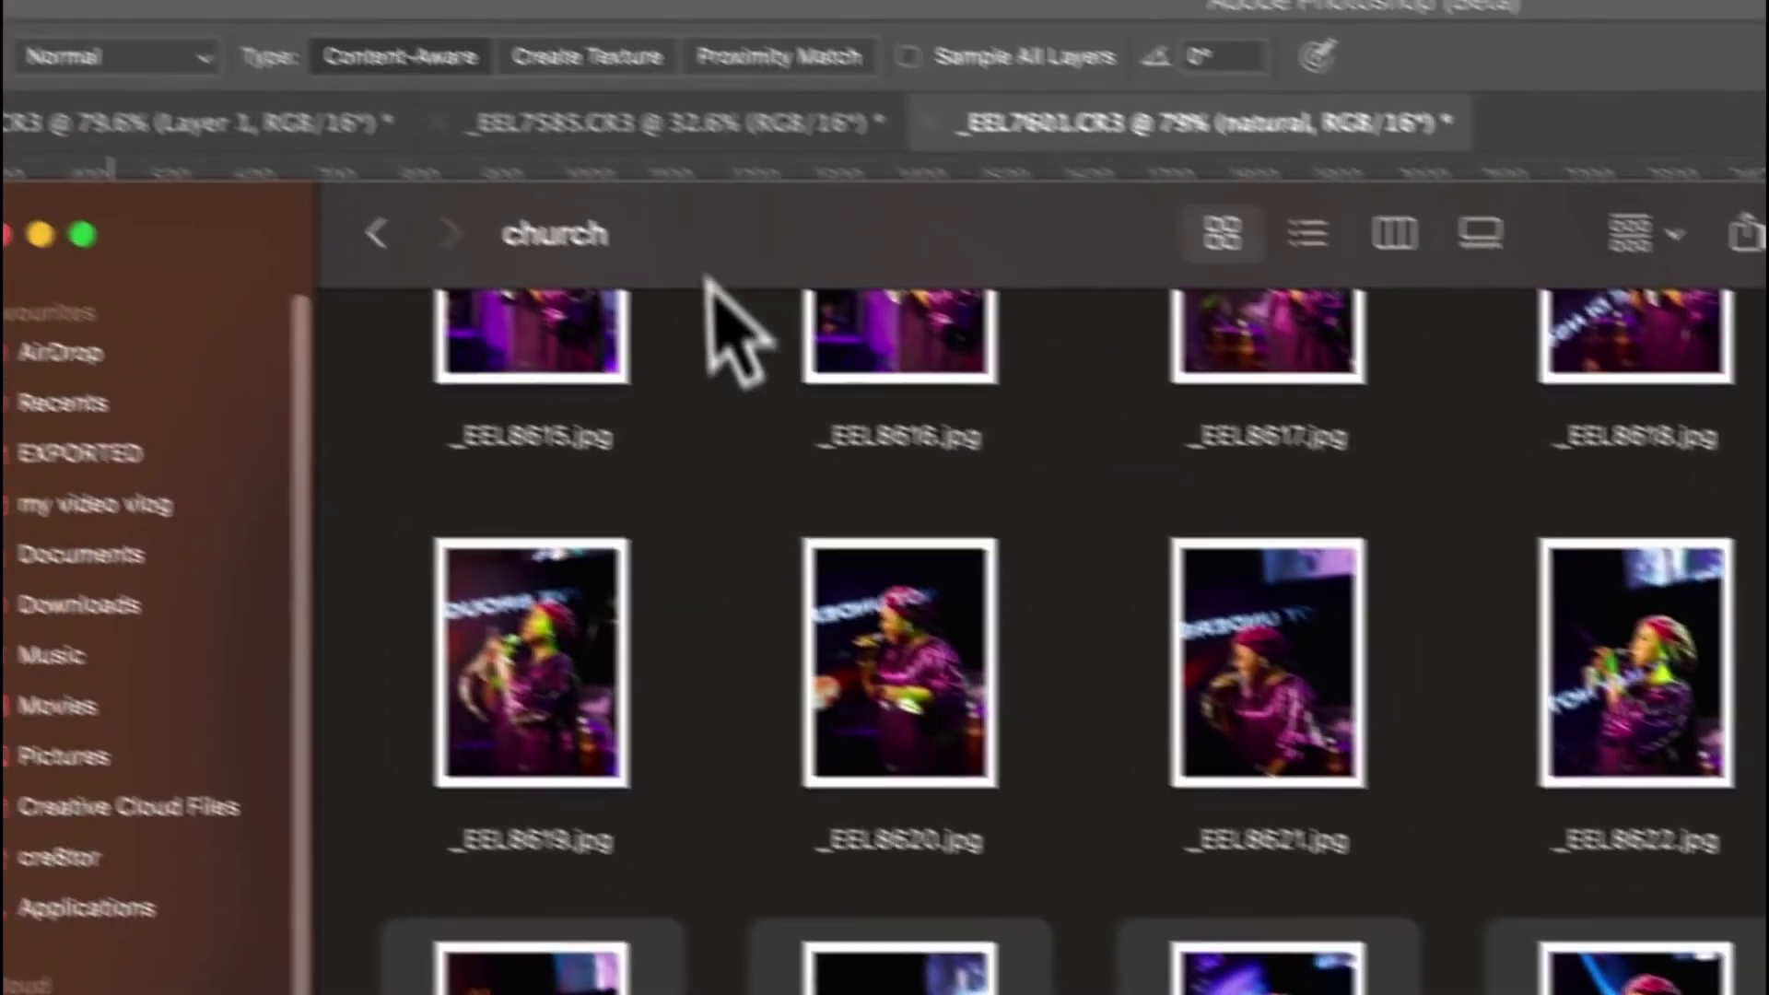
key("super+Tab")
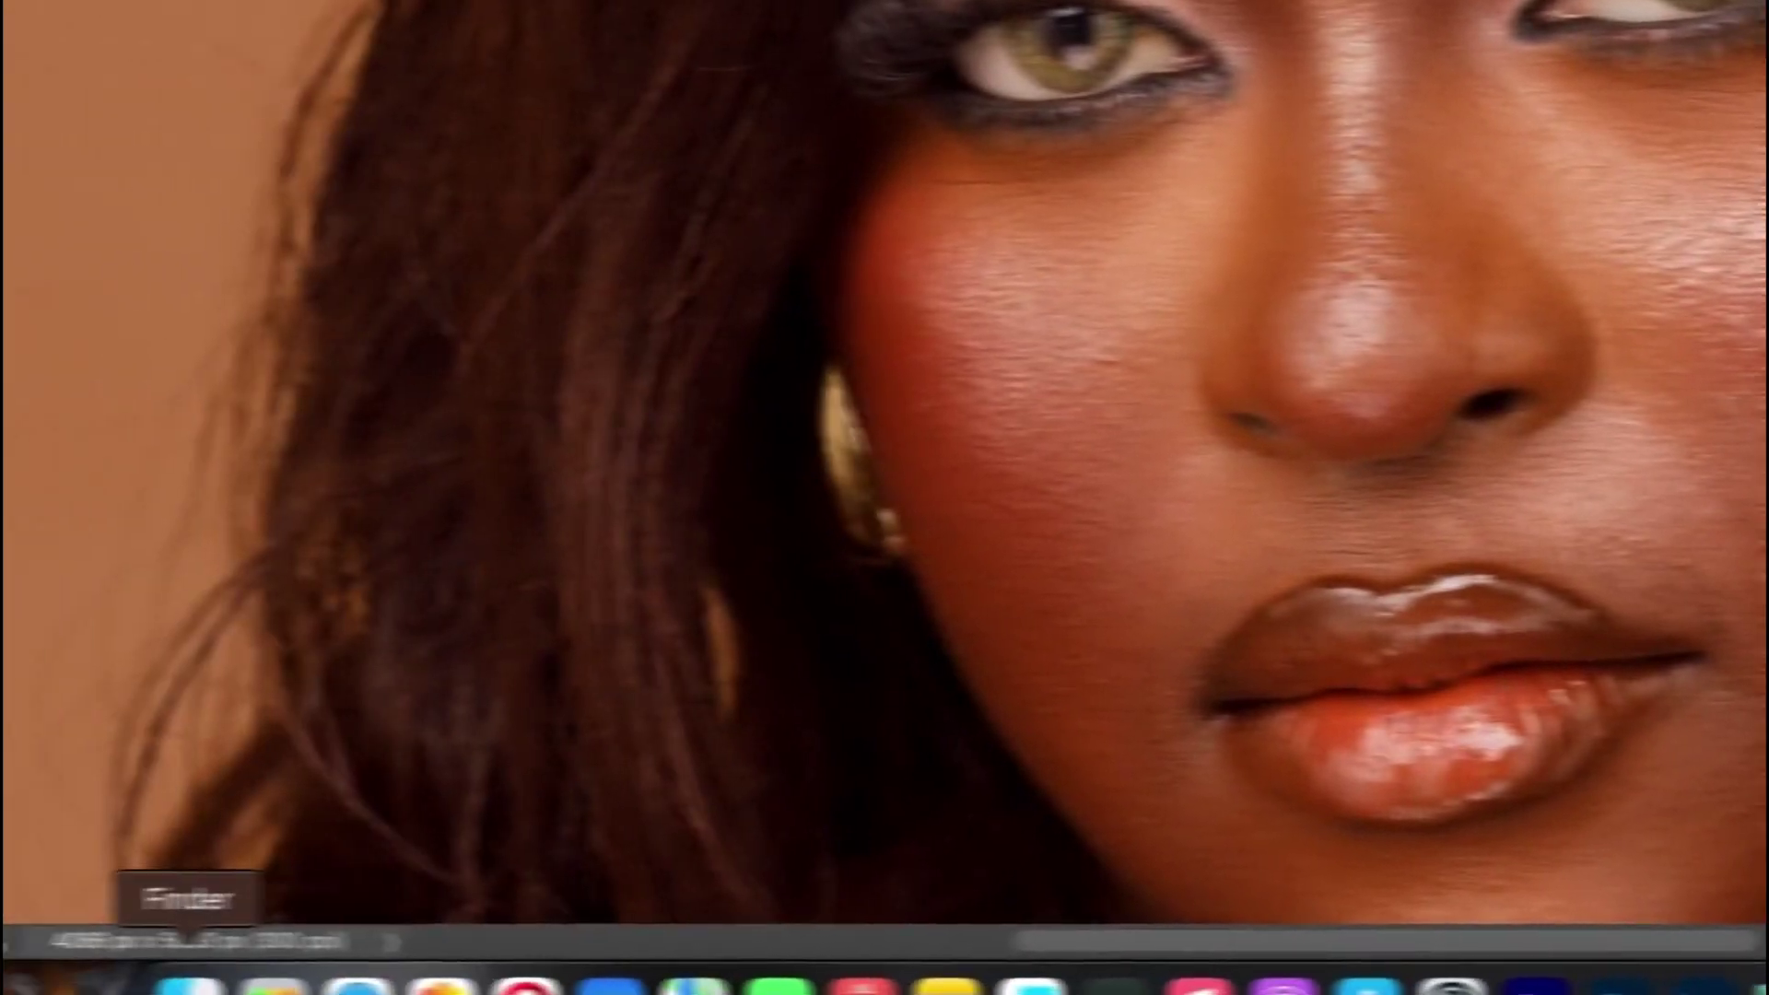
left_click(180, 975)
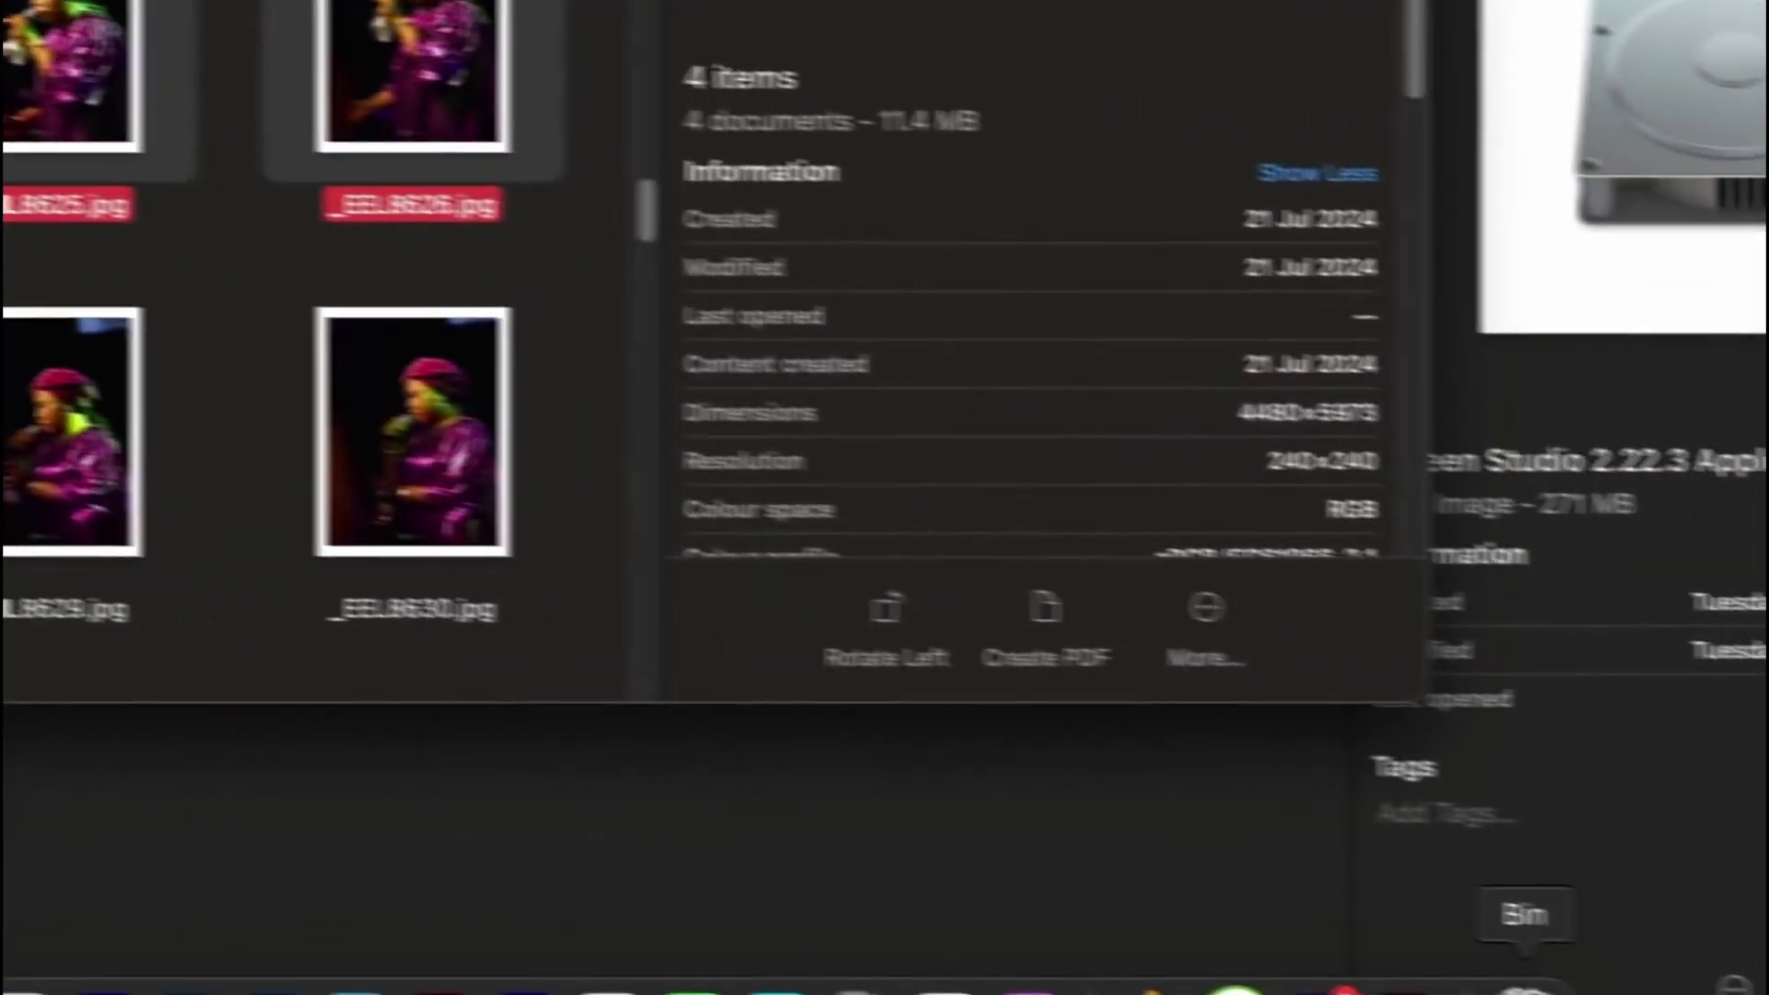
key("super+Tab")
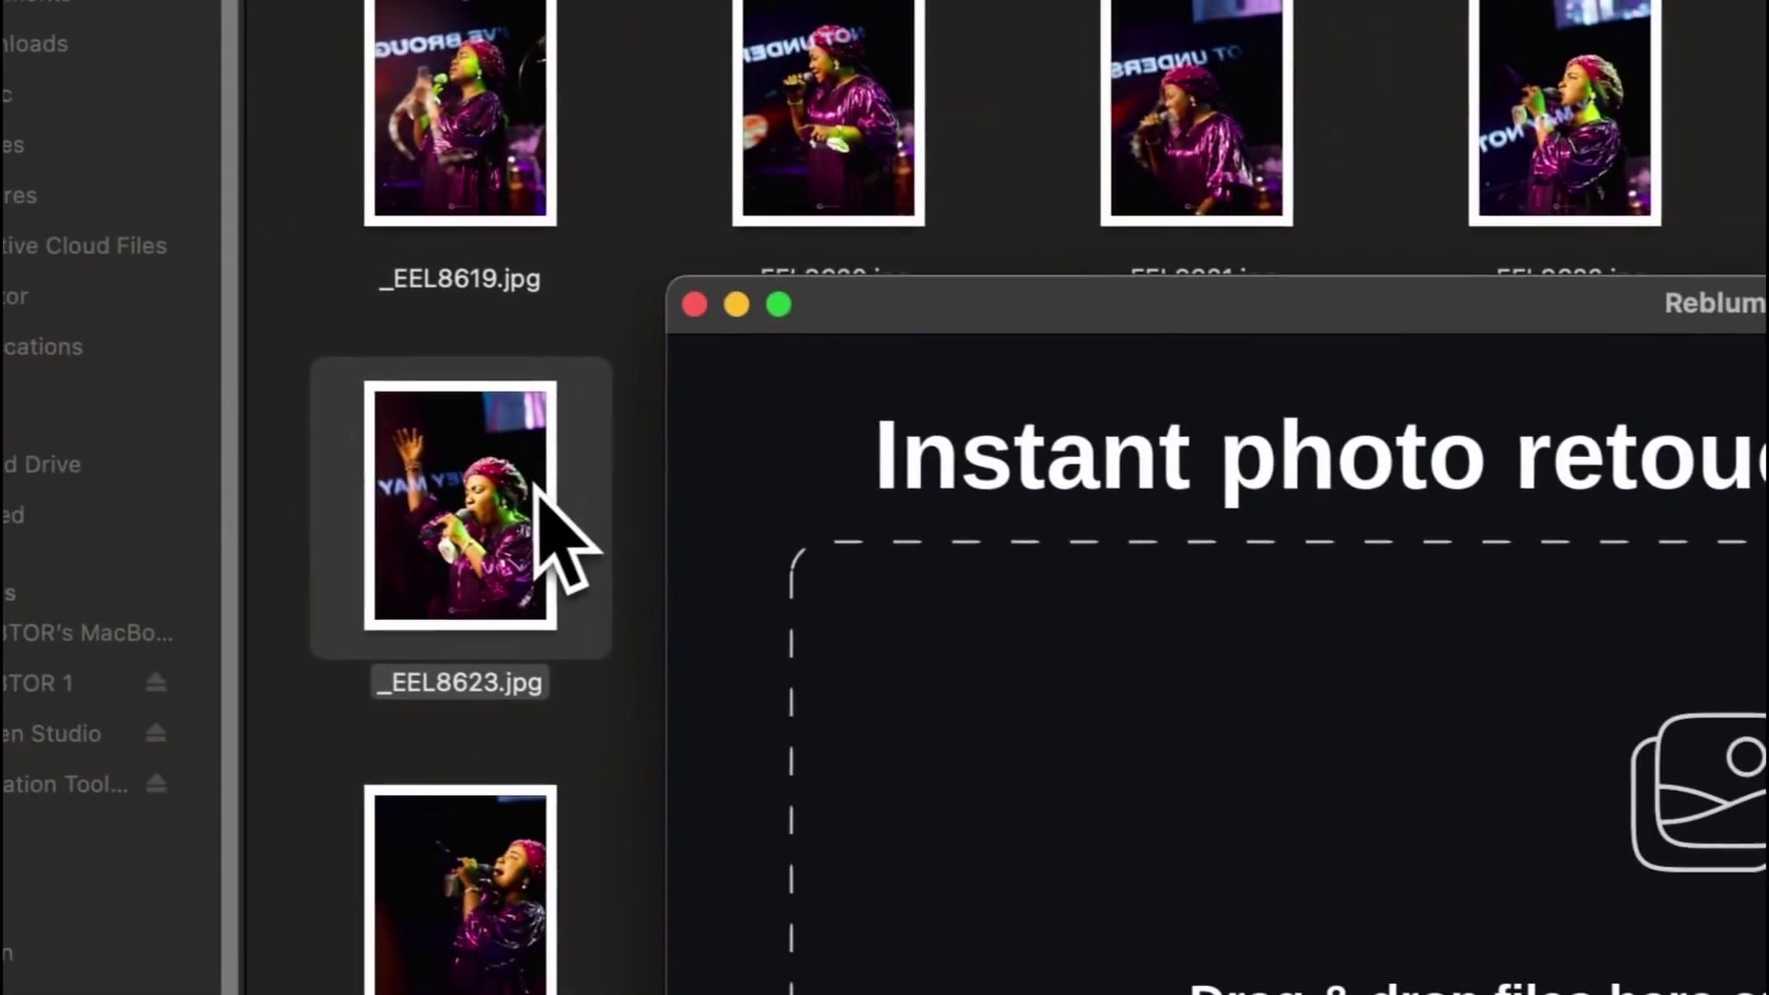
- Load the four photos into Reblum, apply the Fashion style, preview each, and start the batch save
left_click_drag(488, 562, 1378, 885)
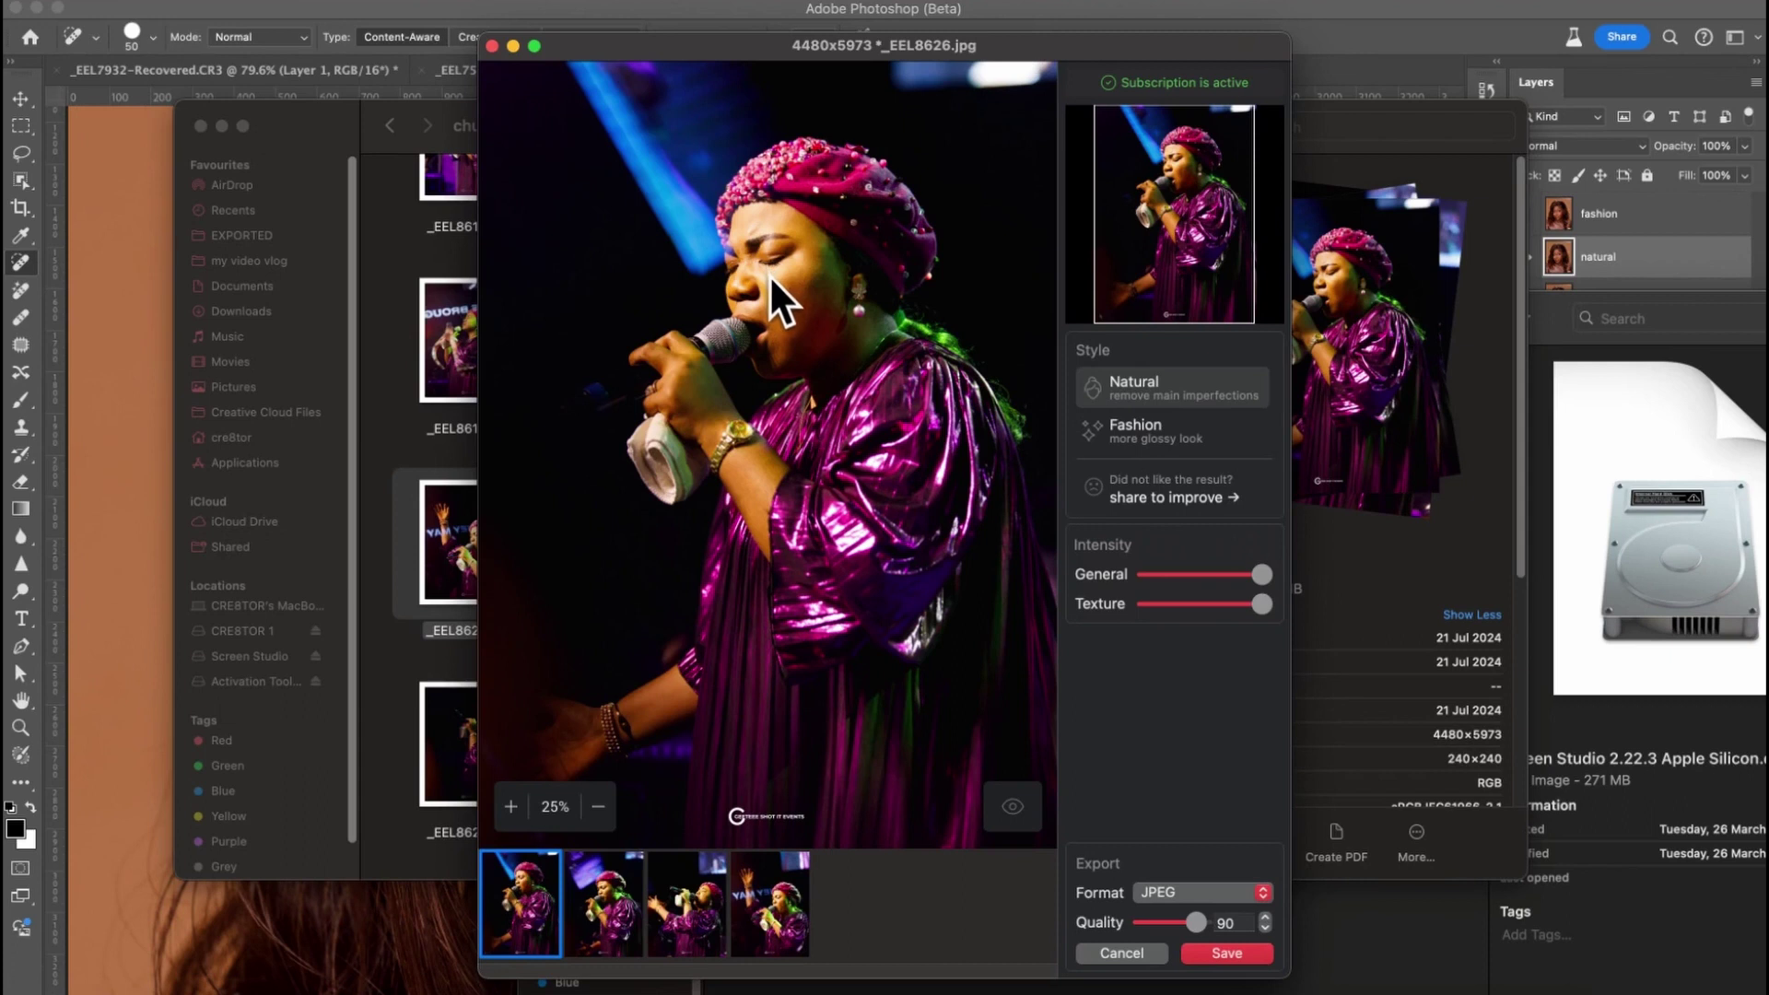
left_click(1183, 431)
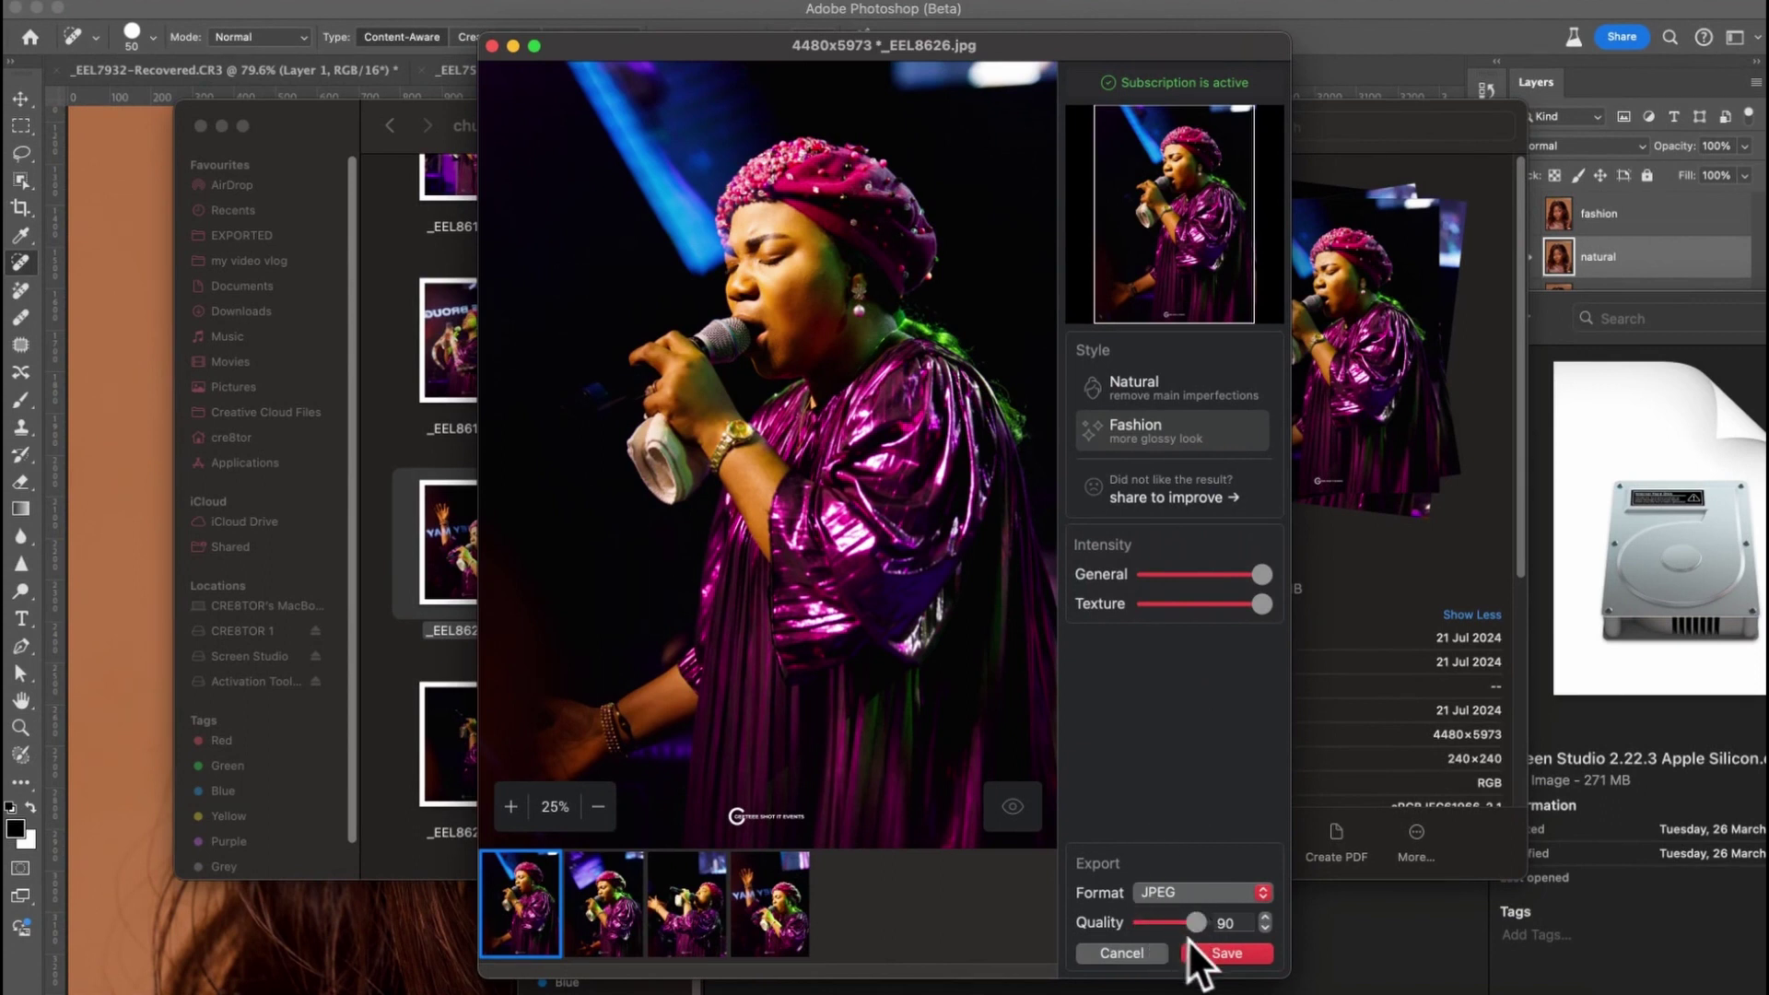
left_click(604, 926)
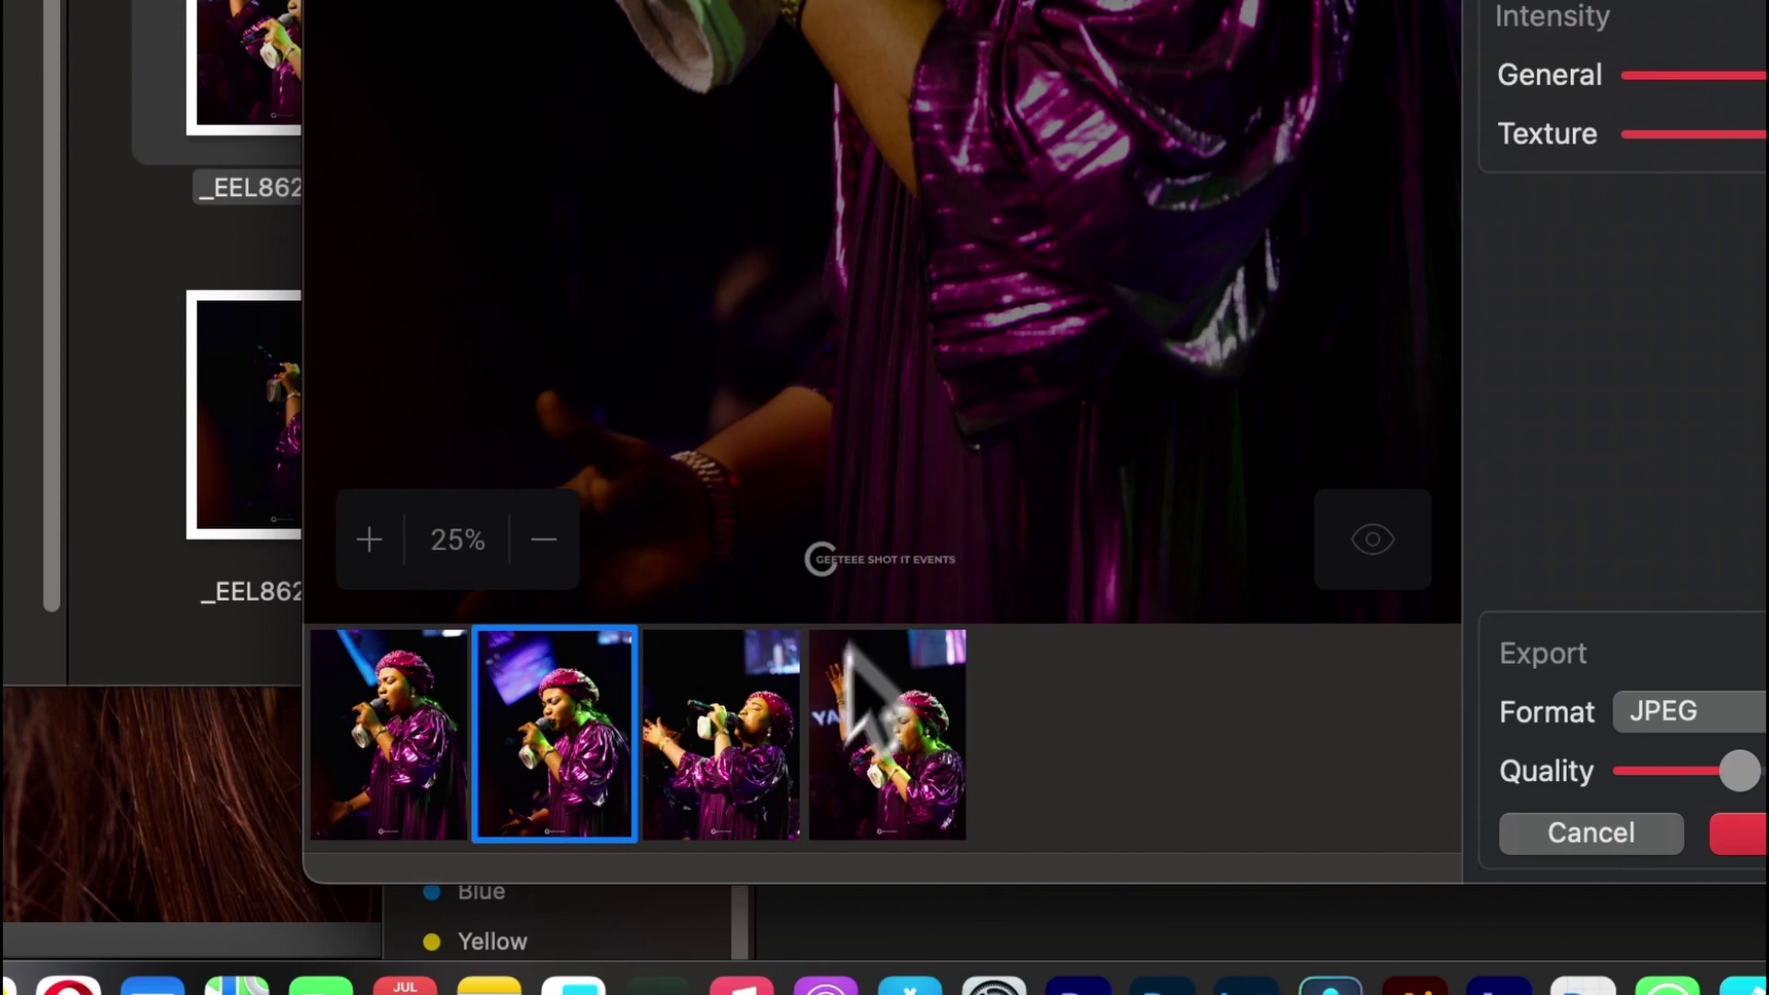
left_click(725, 746)
left_click(889, 751)
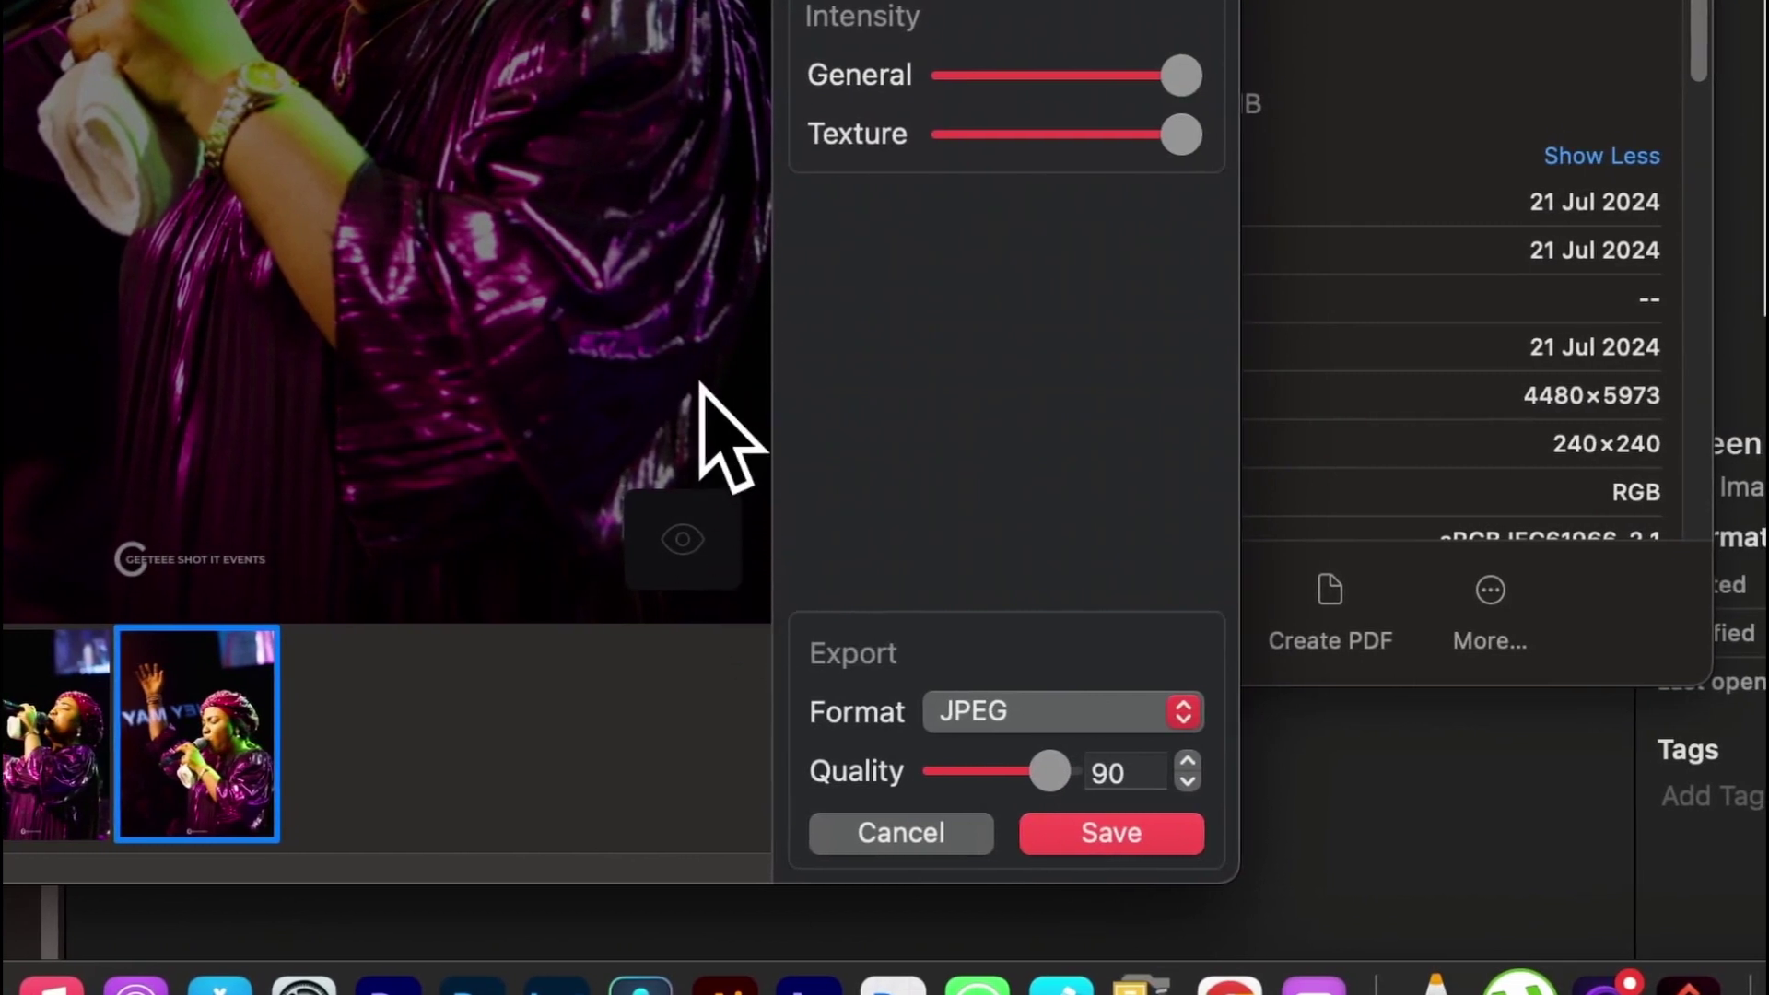
key("Return")
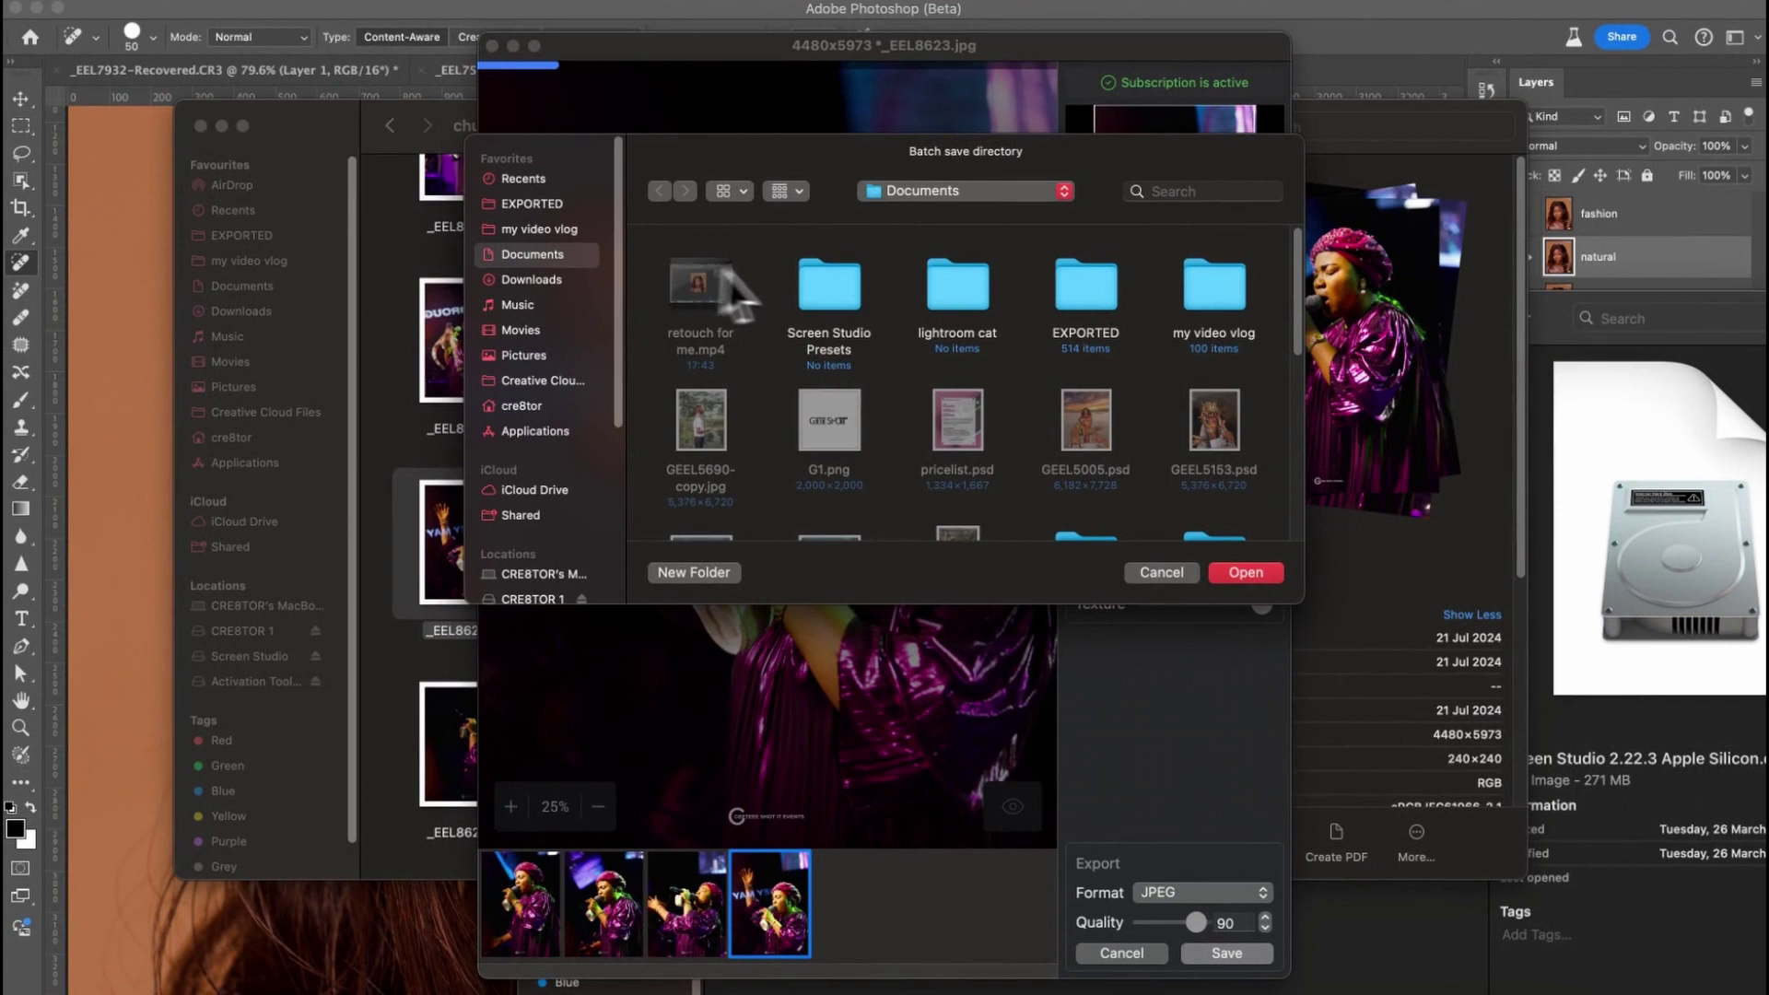
- Browse the home folders for a save location, opening and closing an extra Pictures window
right_click(788, 279)
left_click(814, 282)
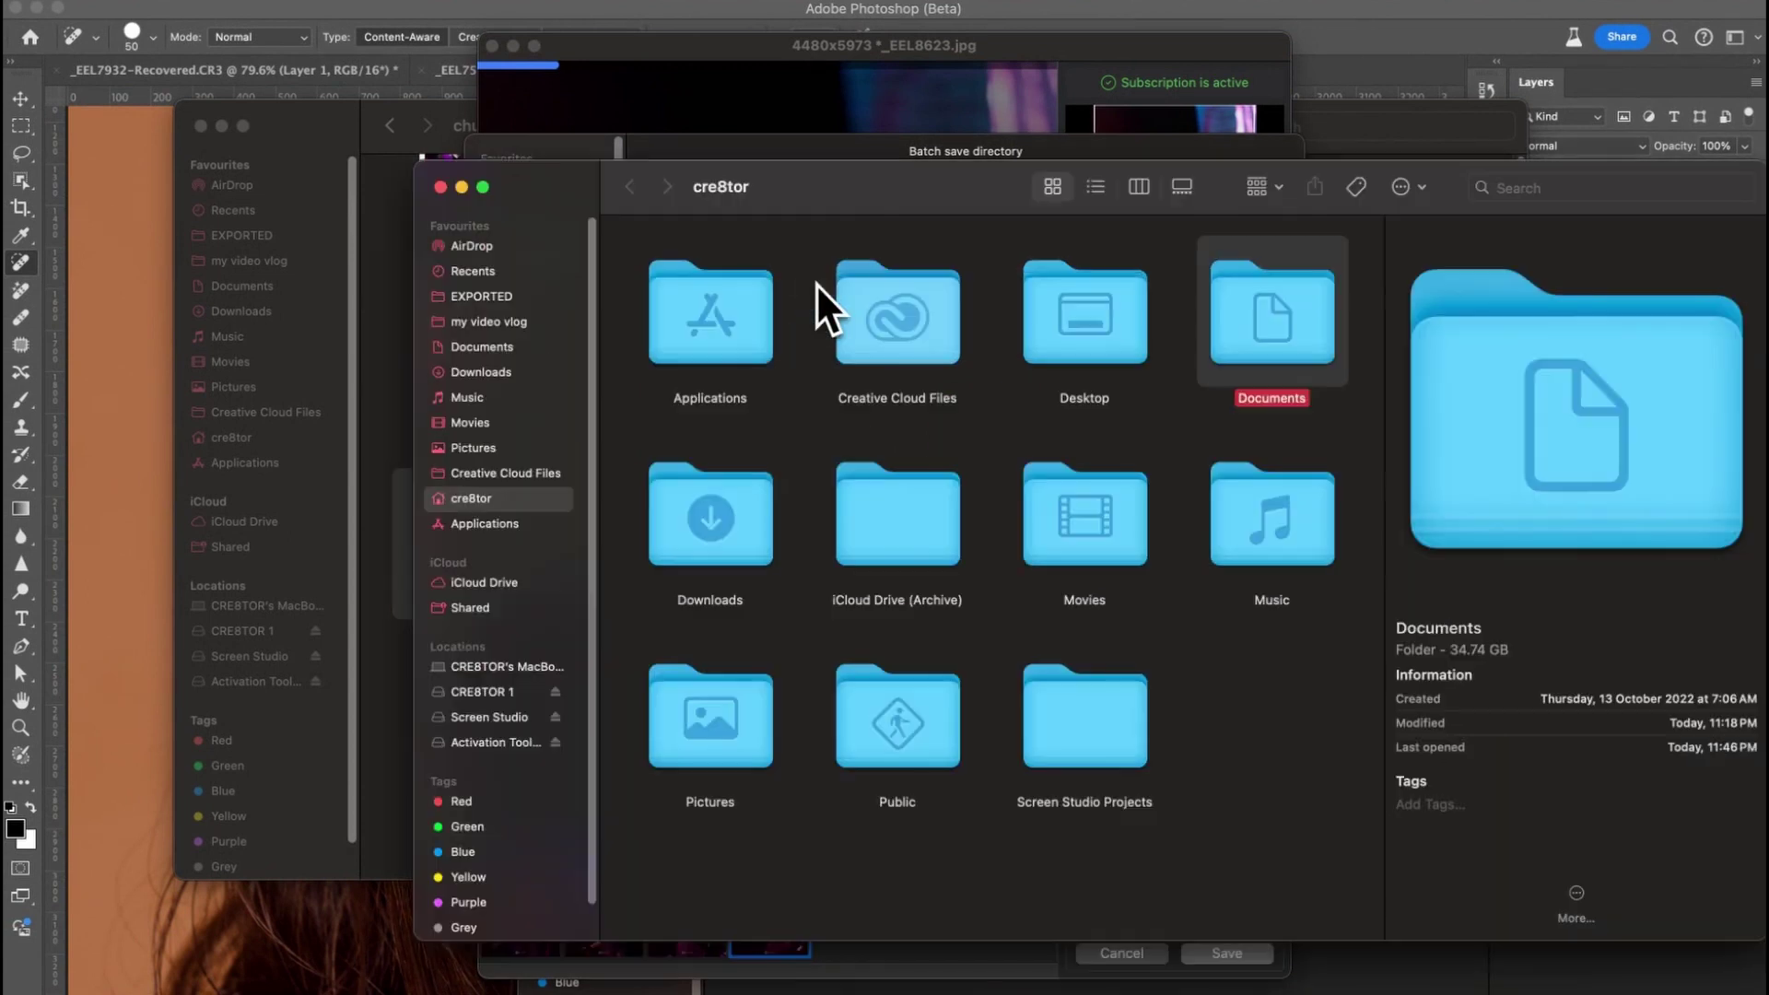
key("Down")
key("Left")
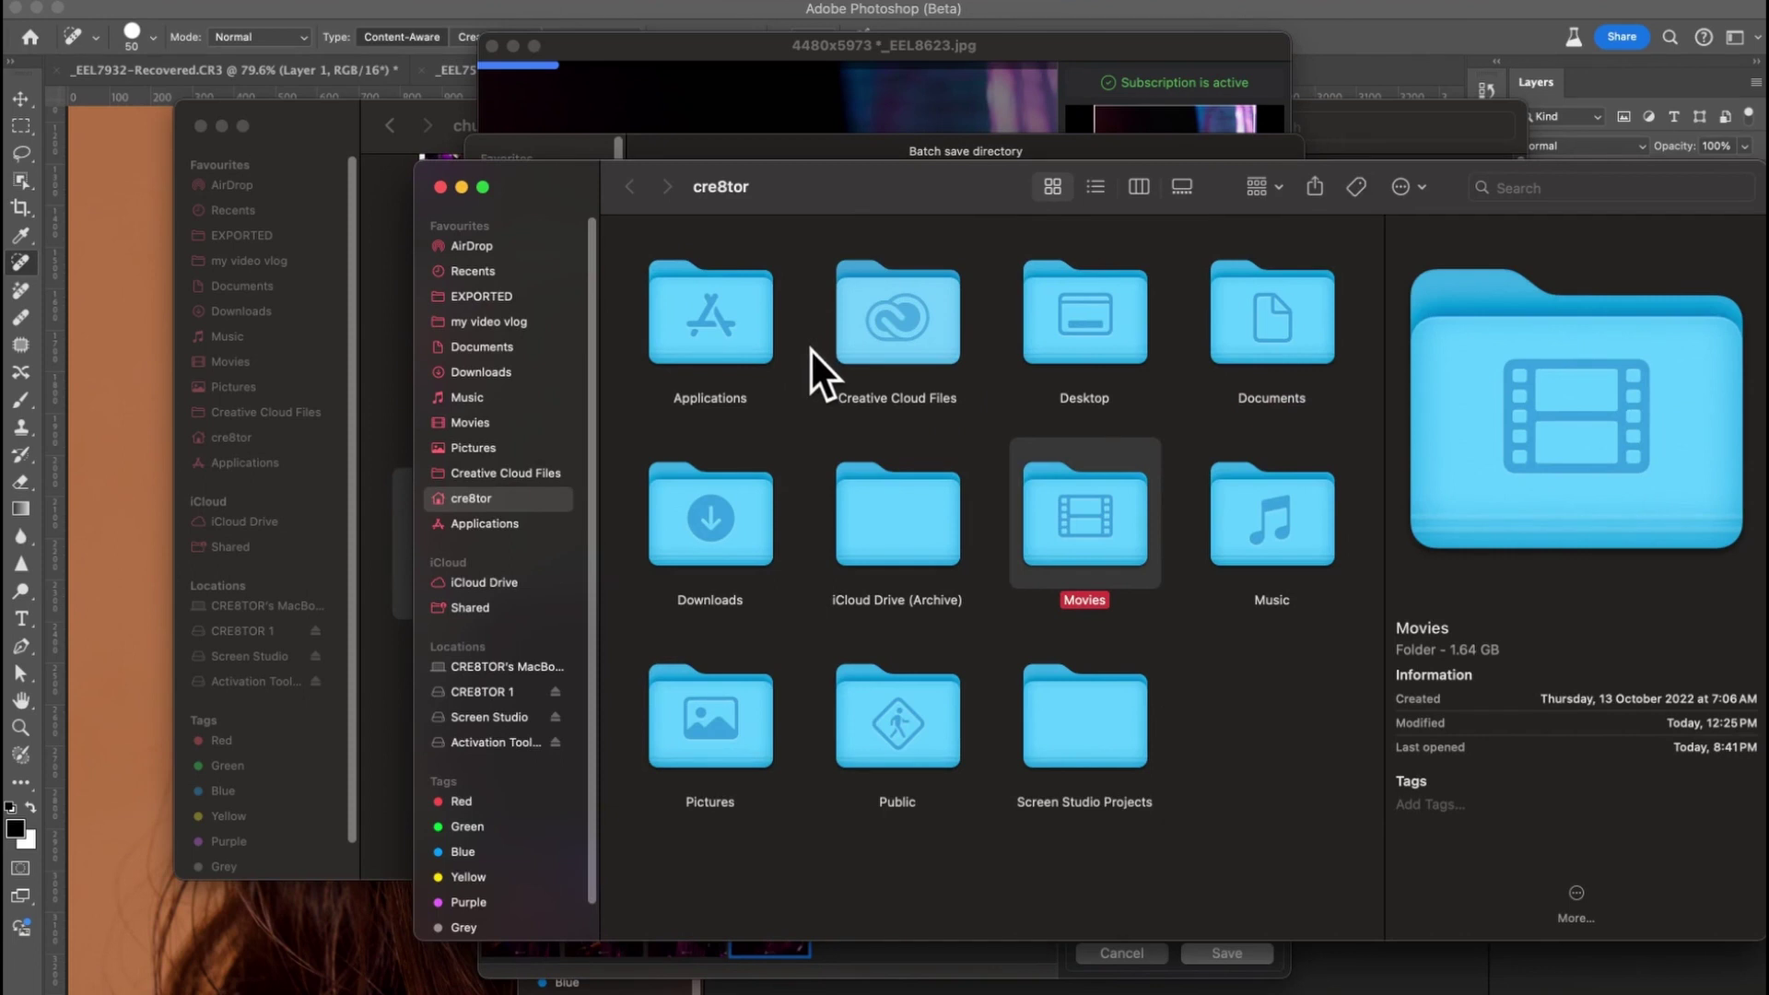
left_click(477, 446)
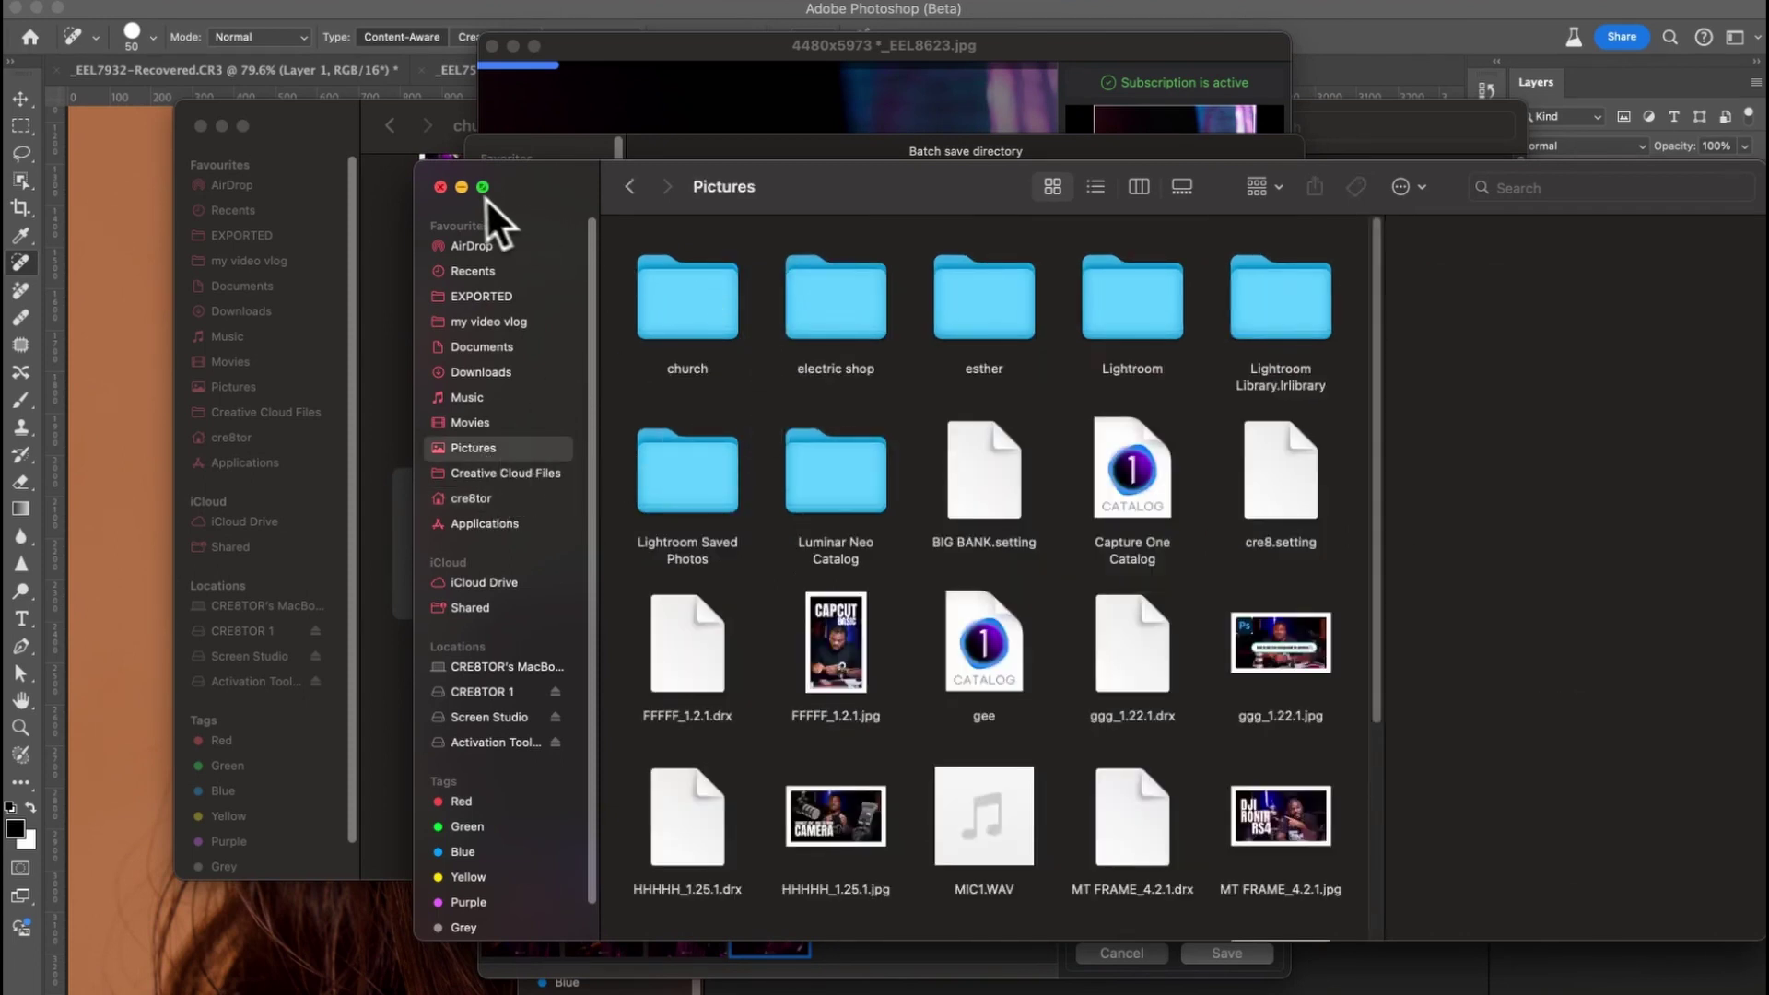
left_click(440, 187)
left_click(927, 925)
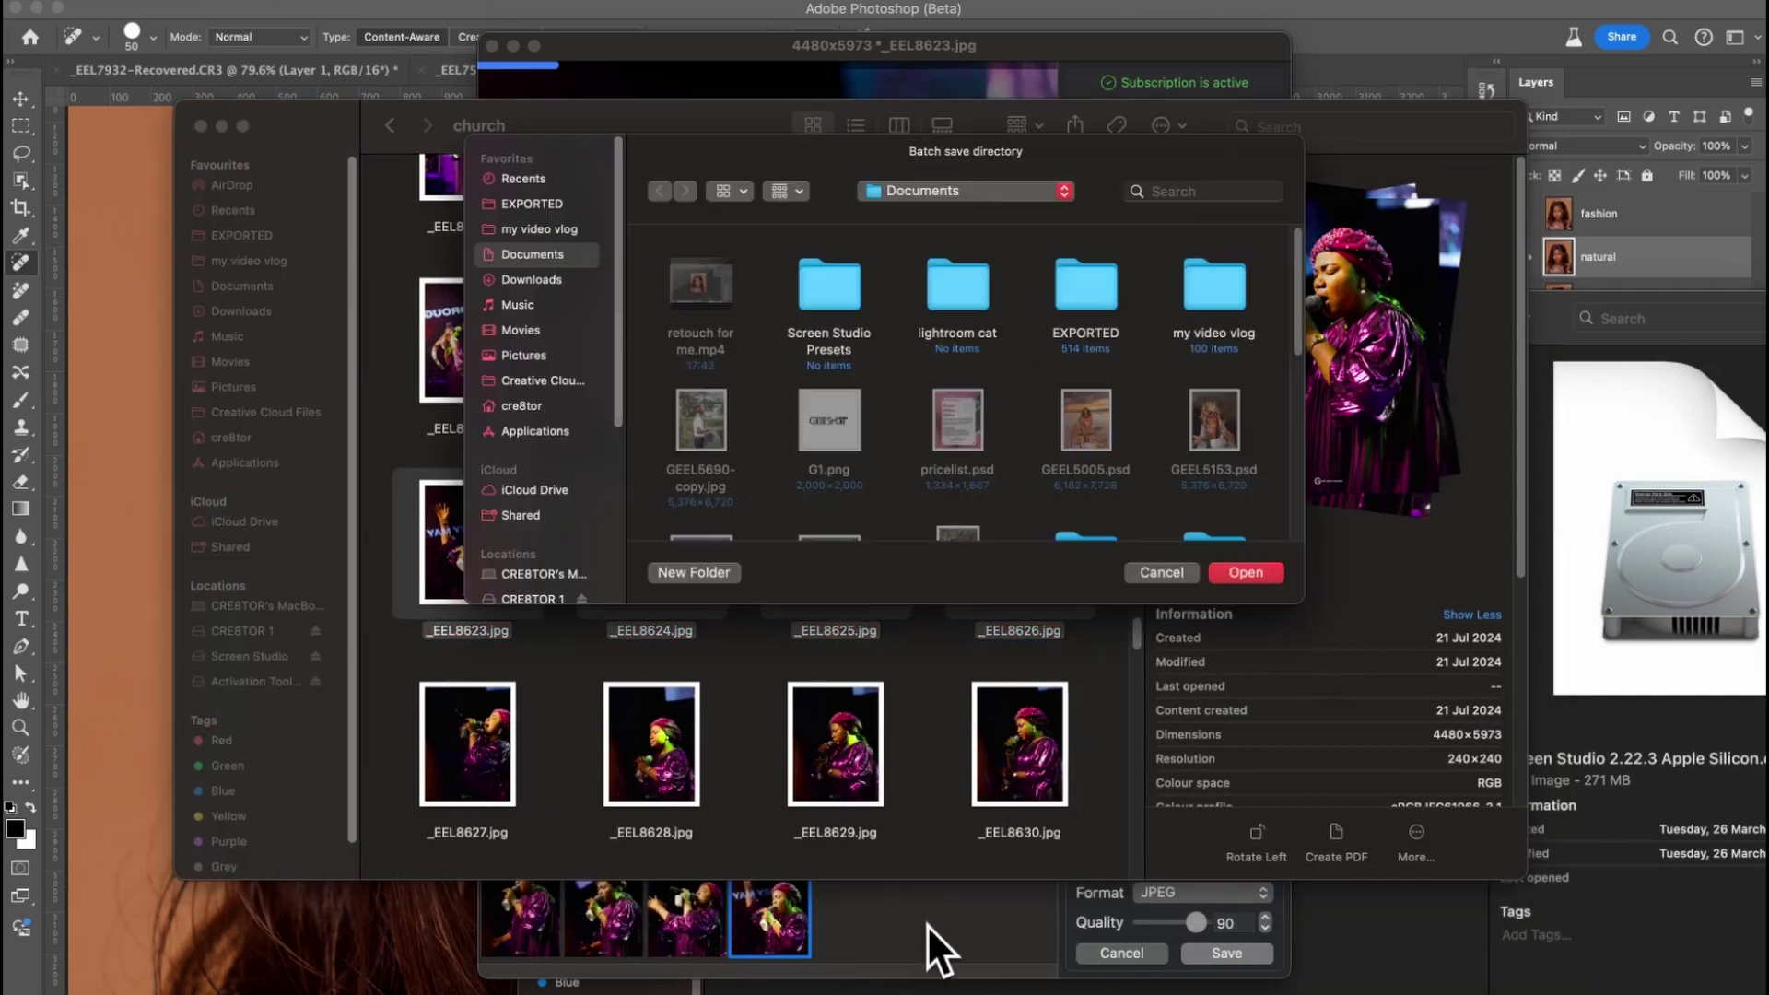
- Create a new folder named 'jpg' in Documents and save the batch into it
right_click(770, 373)
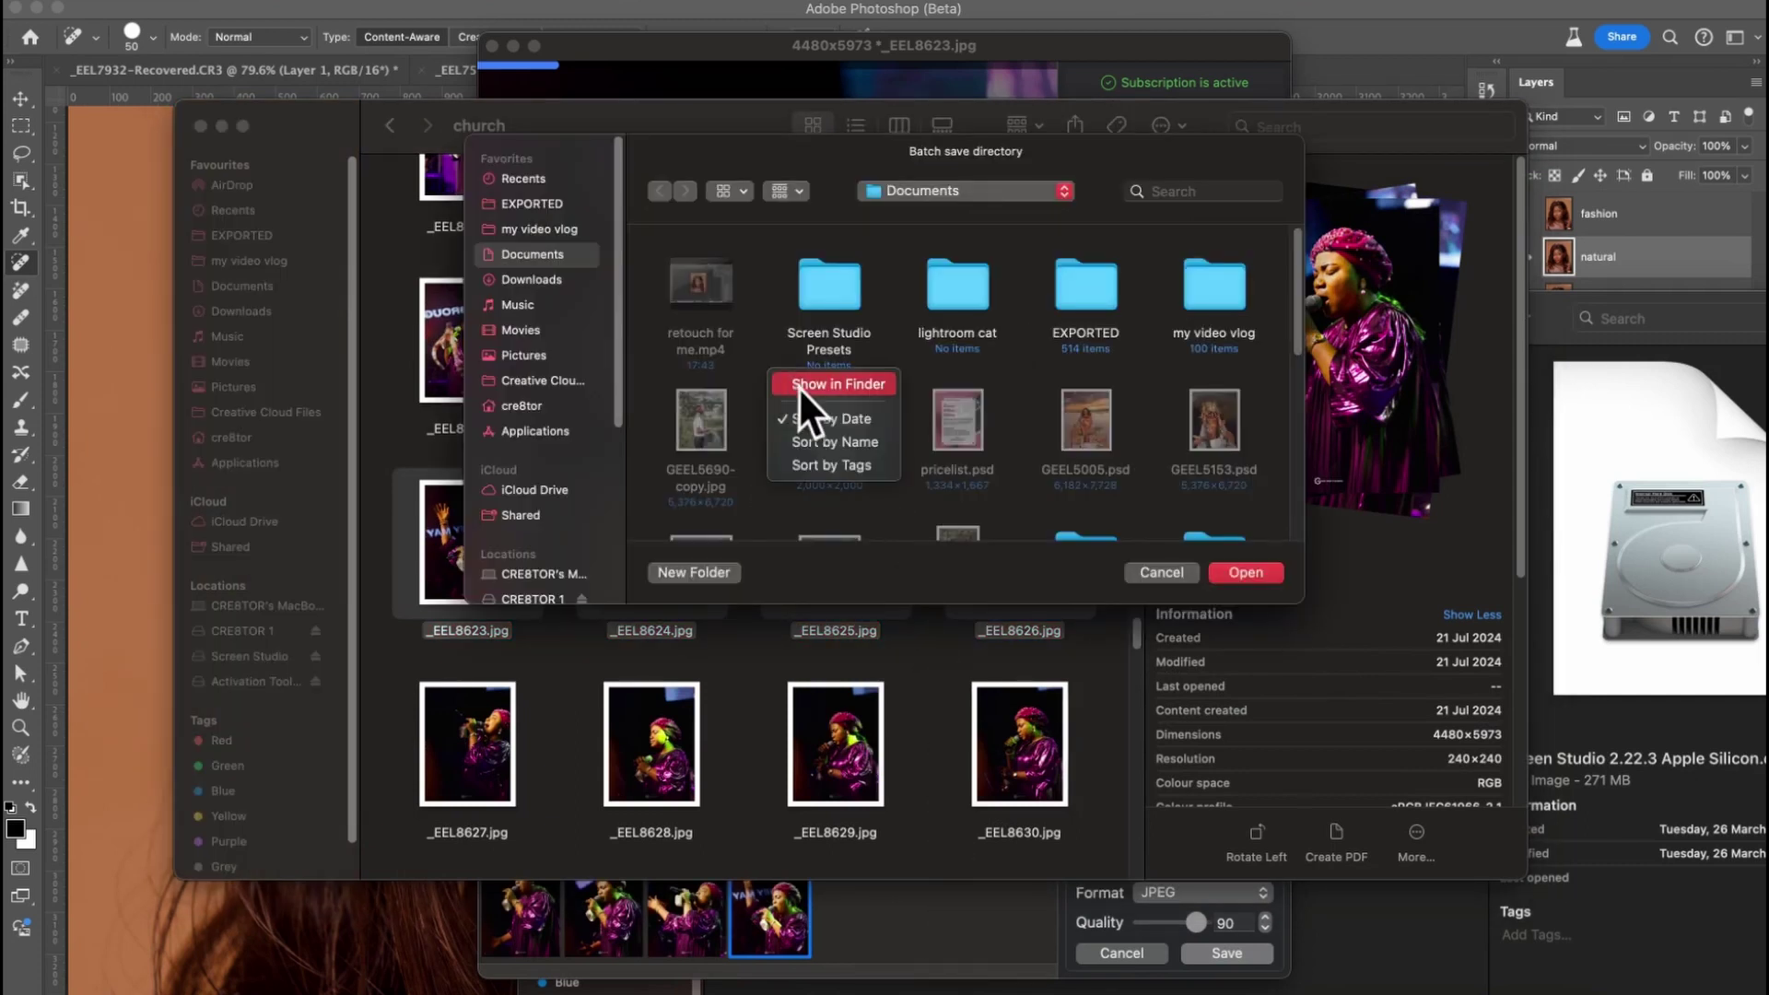
left_click(719, 568)
left_click(717, 573)
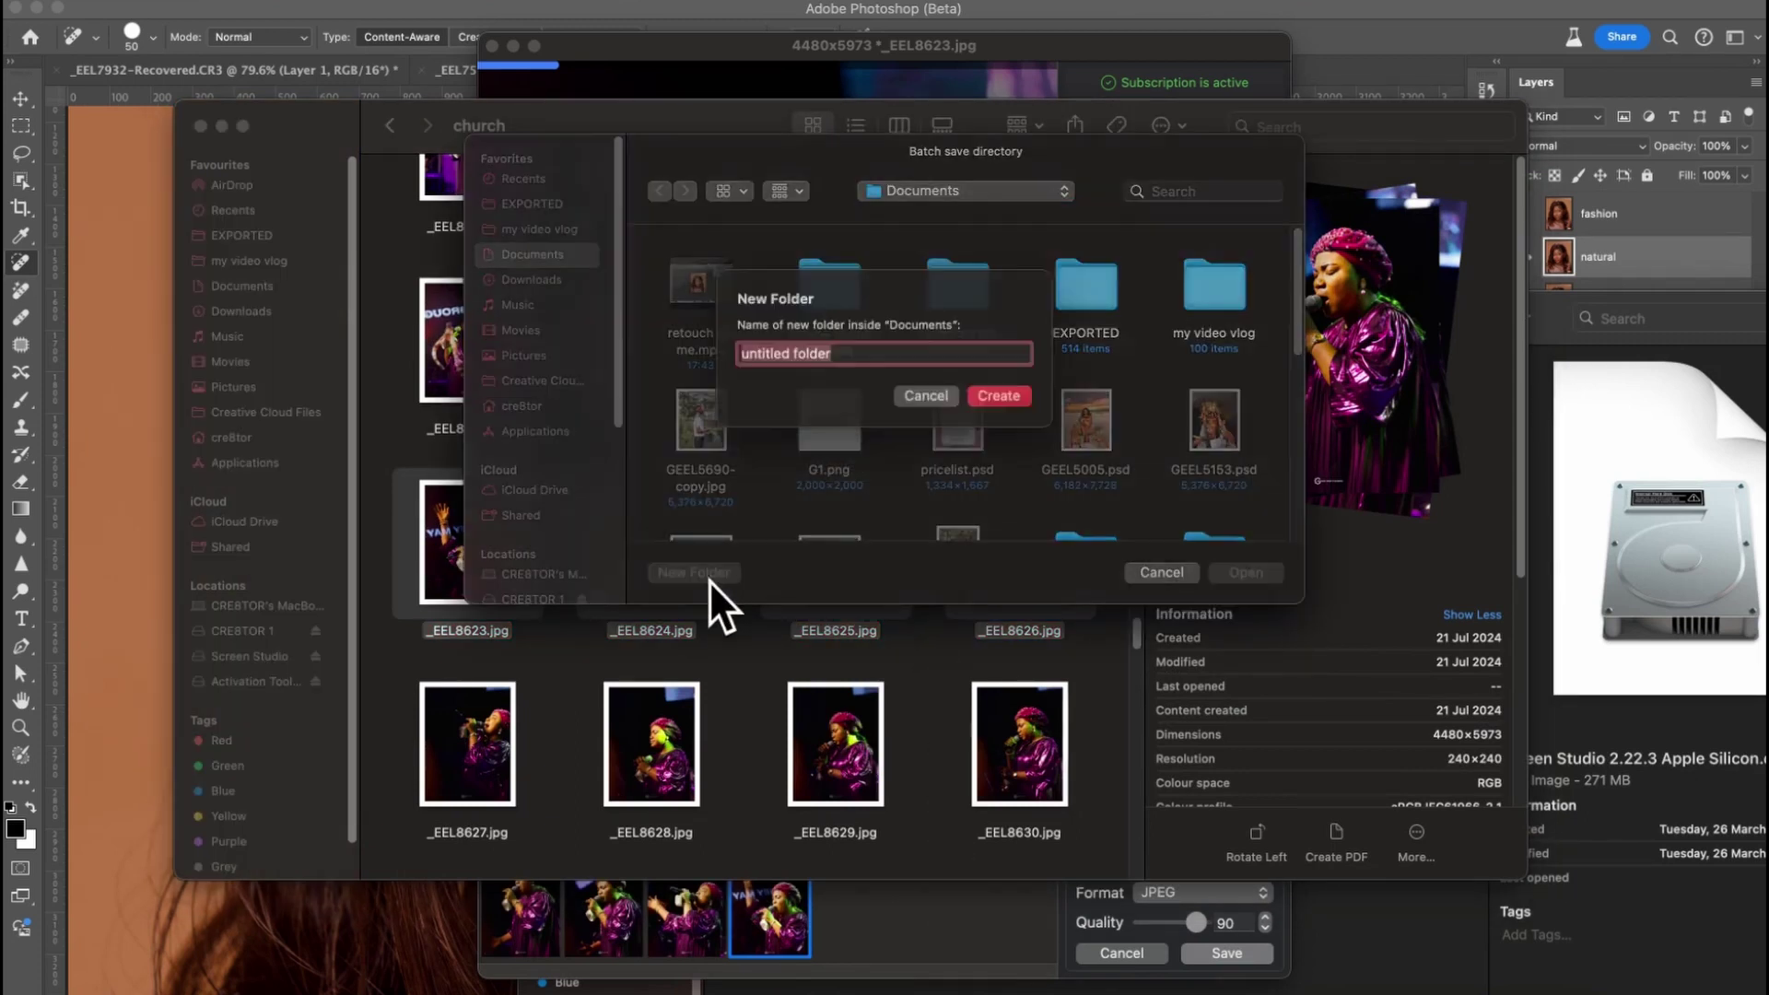
key("BackSpace")
type("jpg")
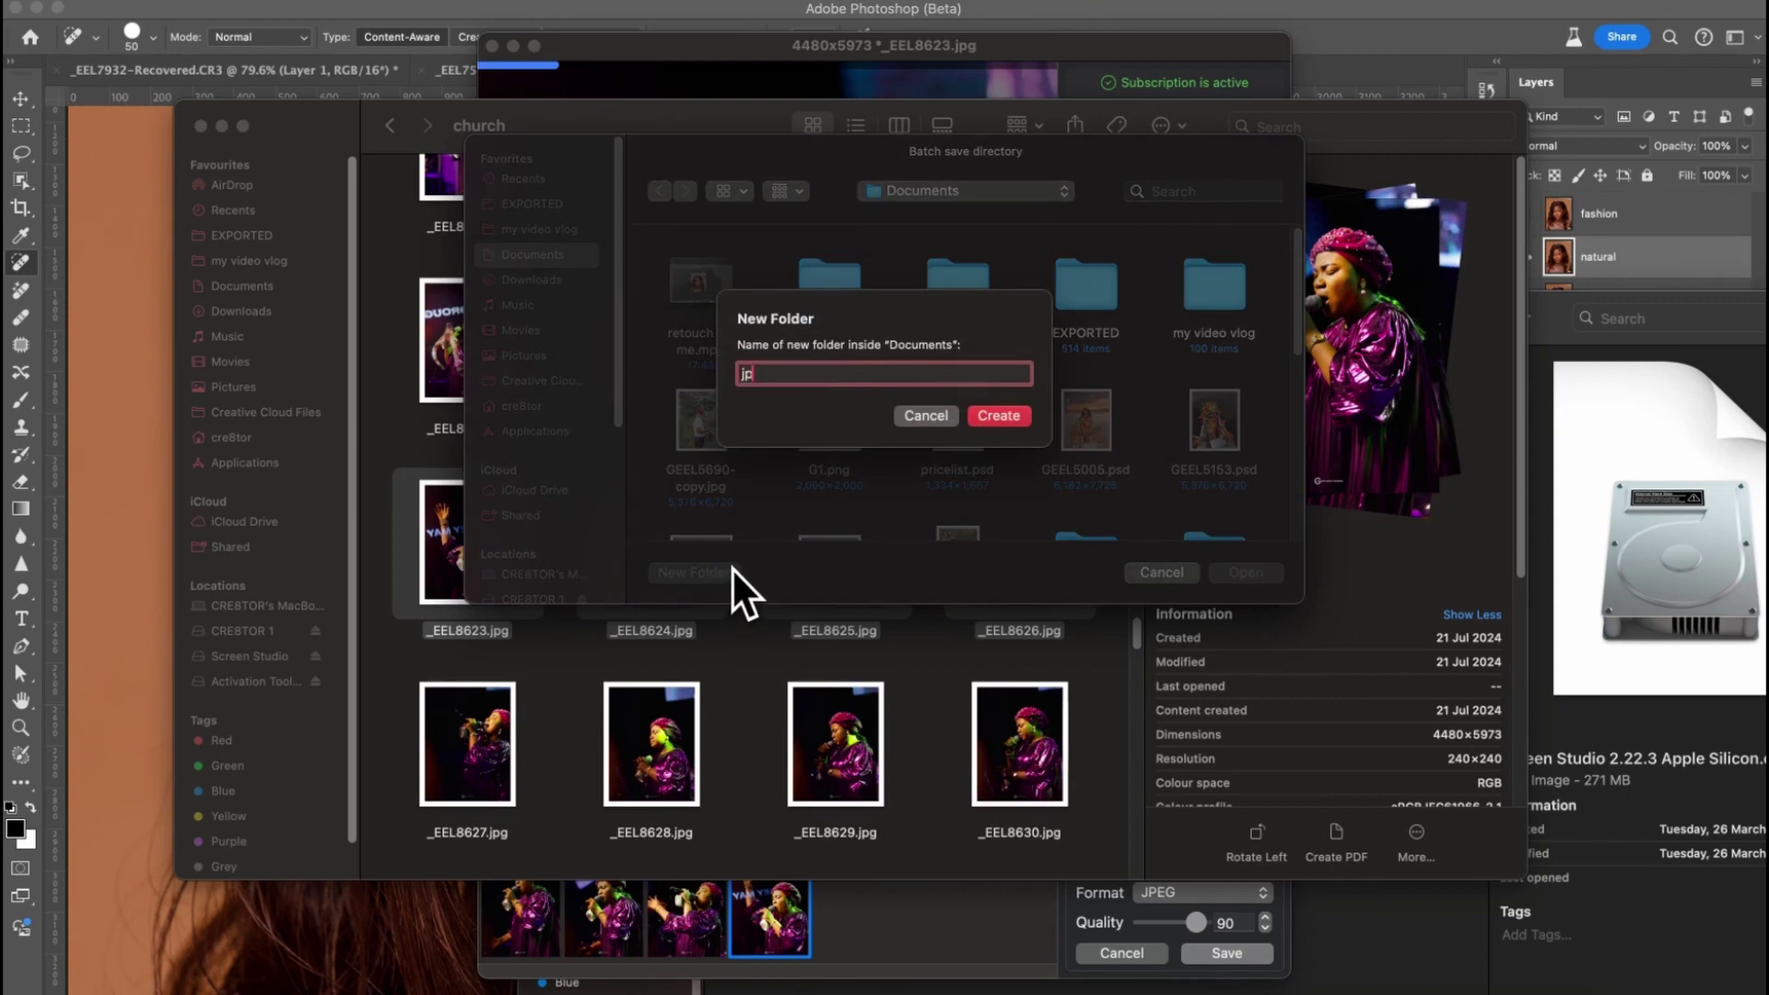
left_click(1021, 421)
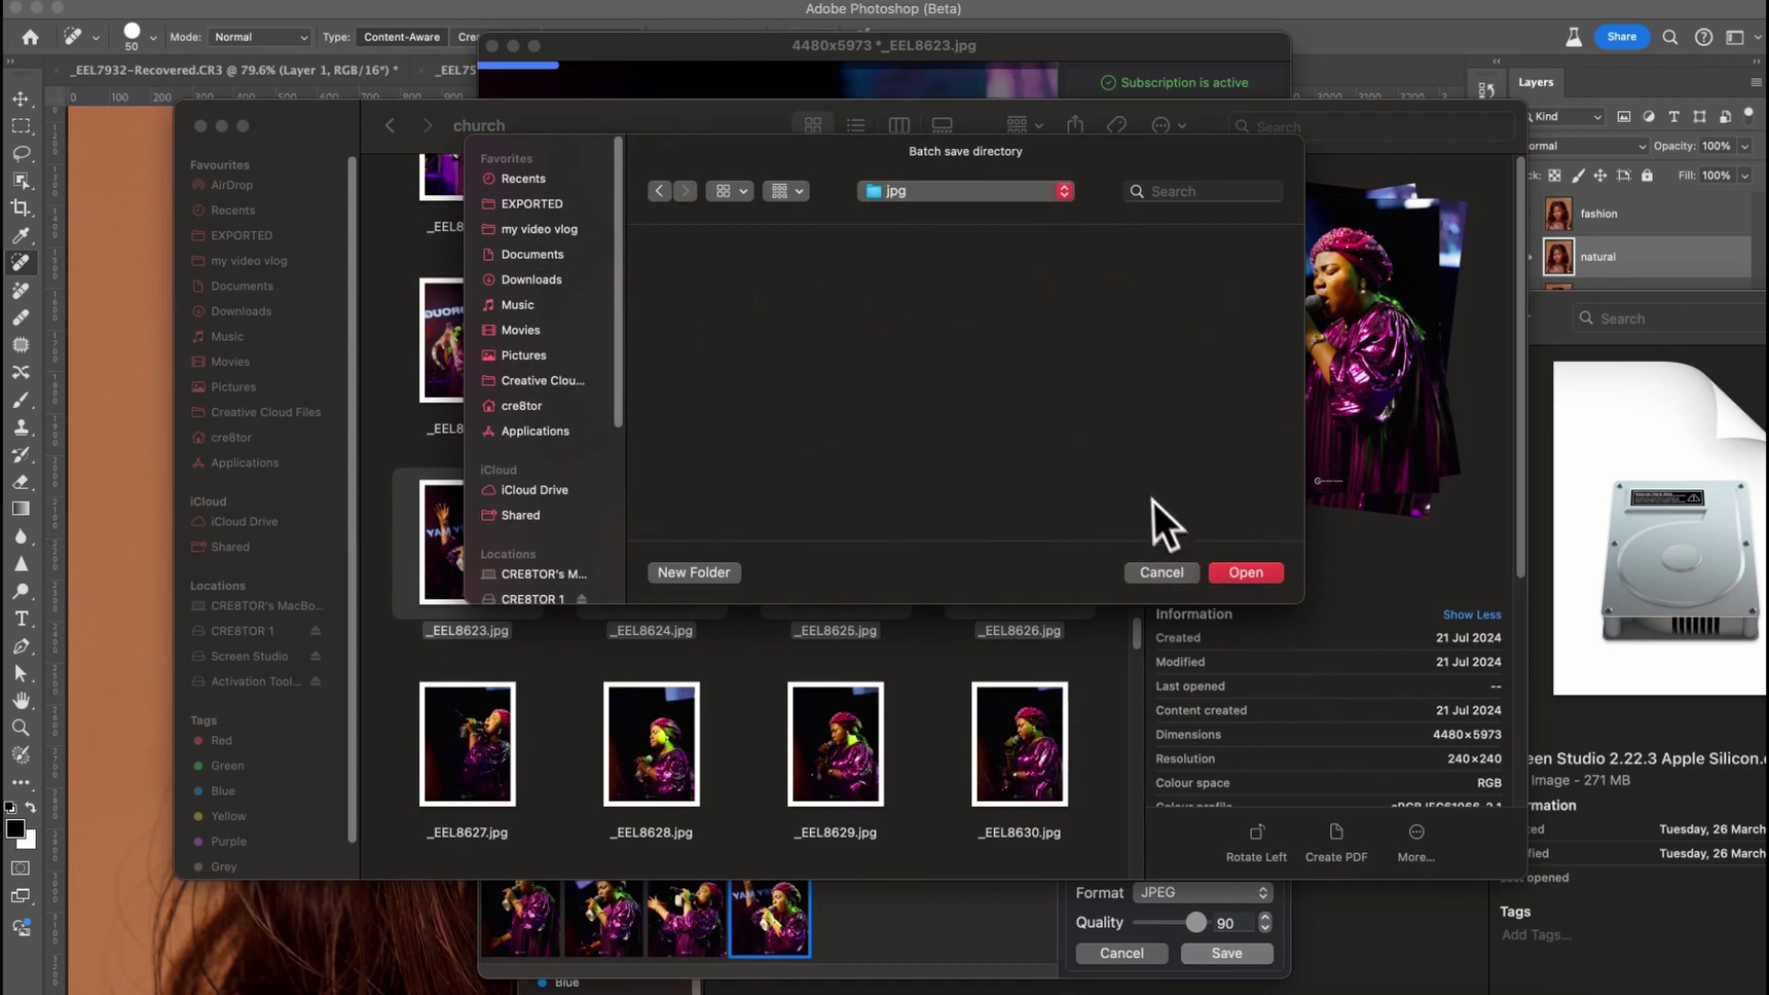
left_click(1216, 567)
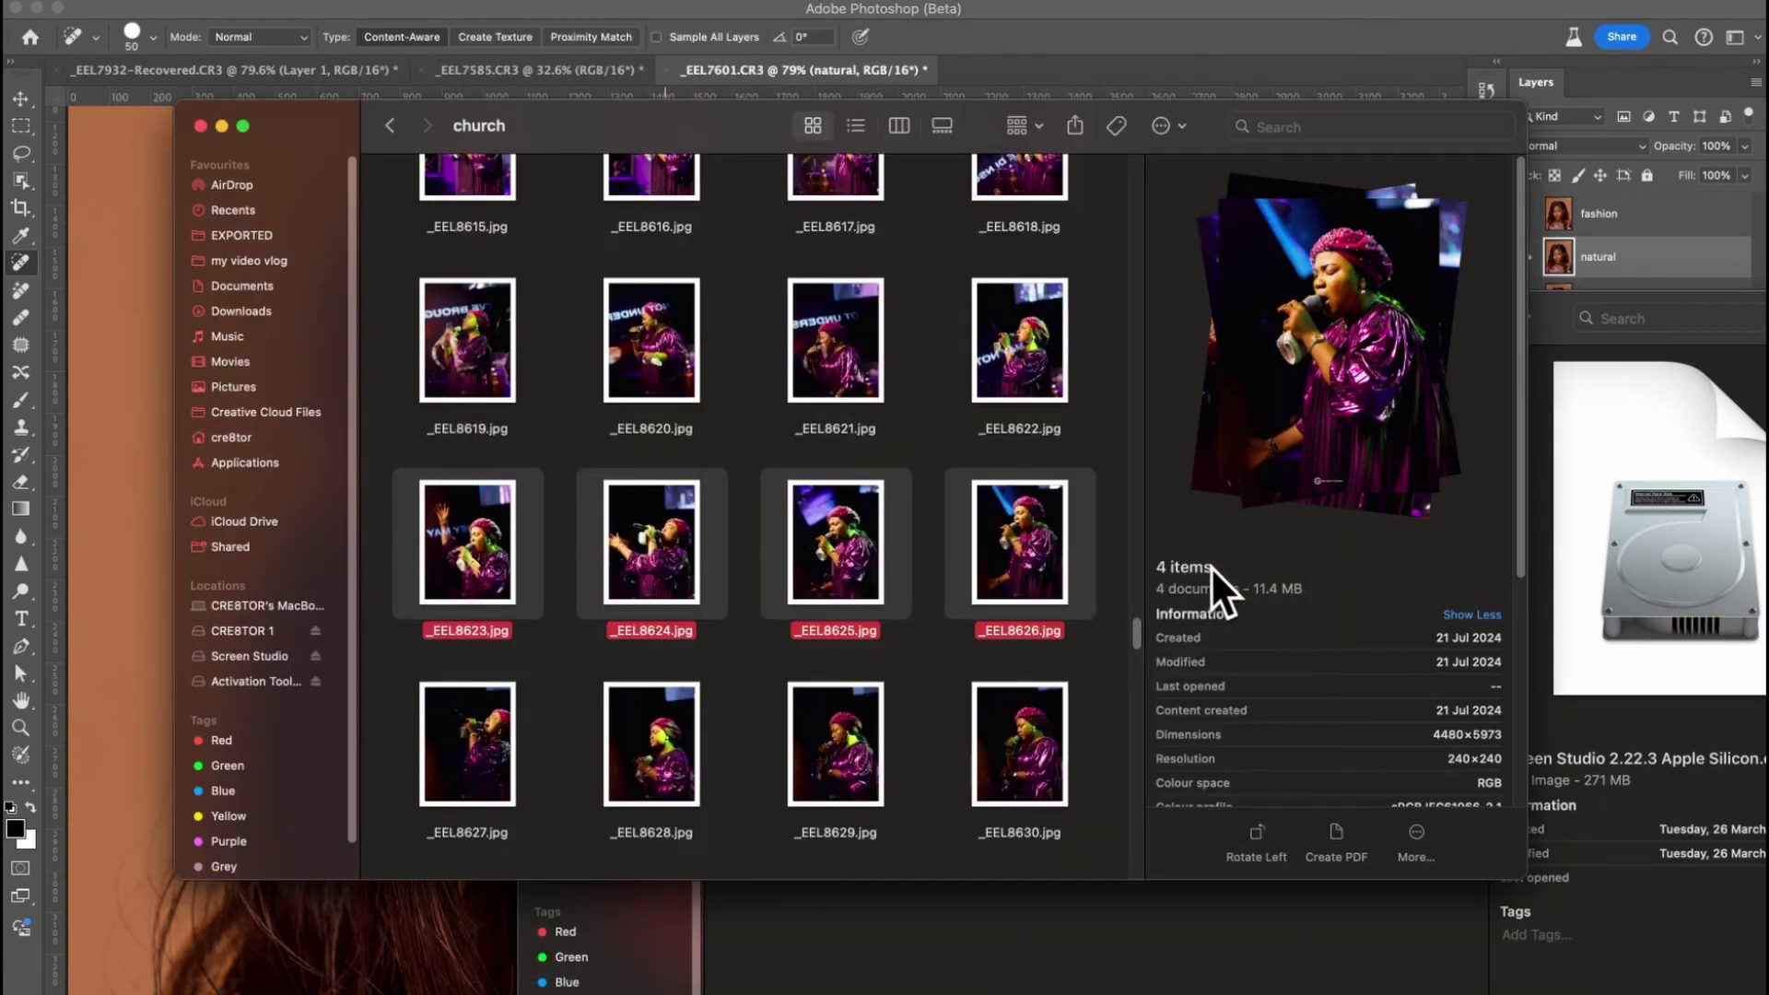